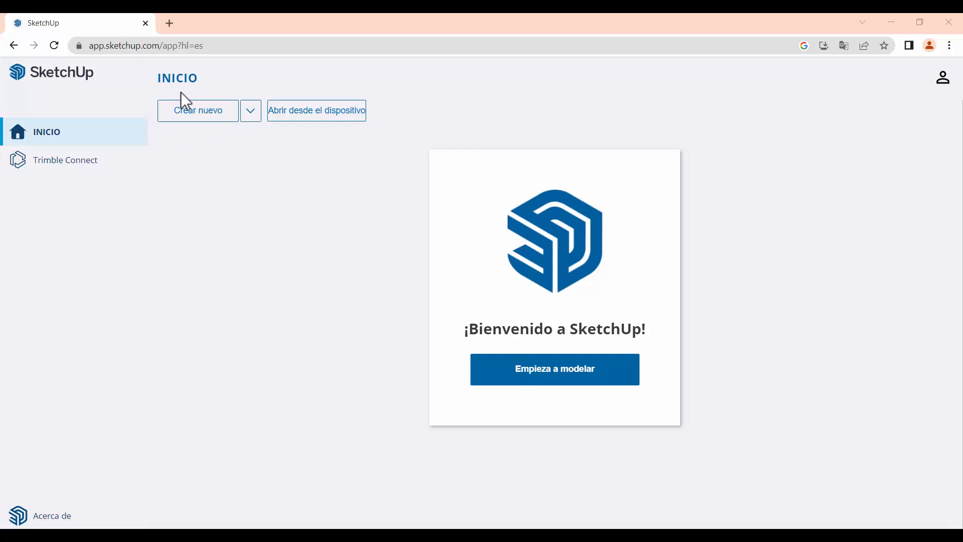
Create a new model using the Decimal - Metros template.
{"action": "left_click", "coordinate": [256, 117]}
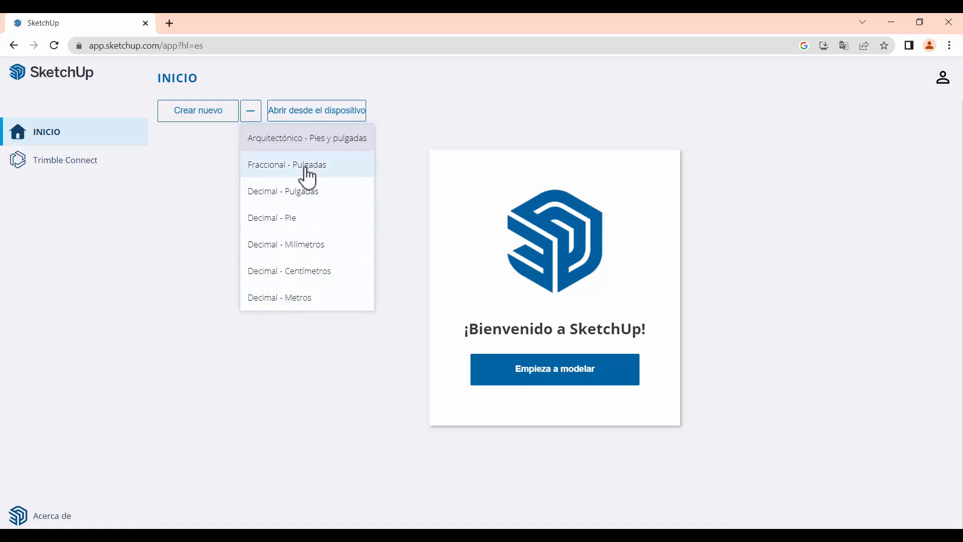
{"action": "left_click", "coordinate": [289, 299]}
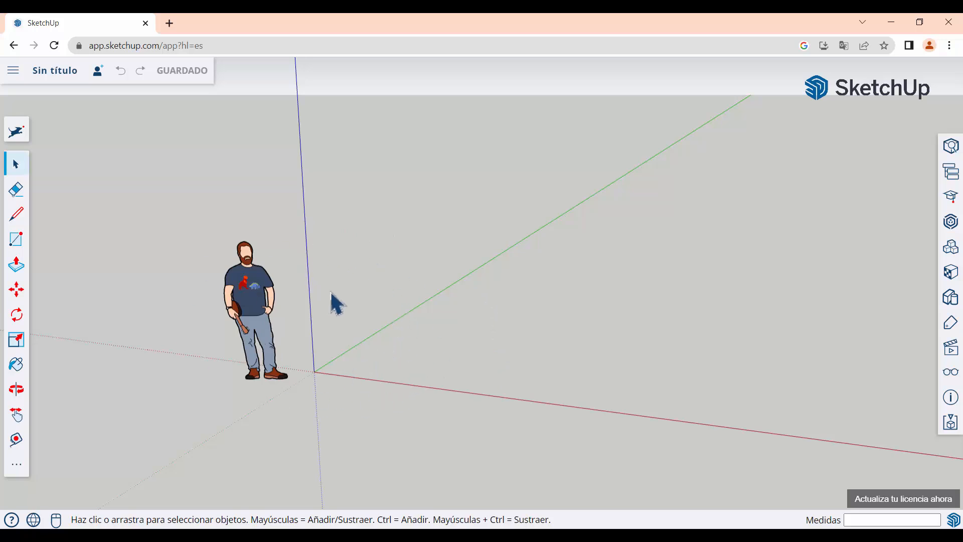
{"action": "scroll", "coordinate": [351, 306], "scroll_direction": "down", "scroll_amount": 1}
{"action": "mouse_move", "coordinate": [370, 302]}
{"action": "middle_mouse_down"}
{"action": "mouse_move", "coordinate": [327, 306]}
{"action": "mouse_move", "coordinate": [356, 310]}
{"action": "middle_mouse_up"}
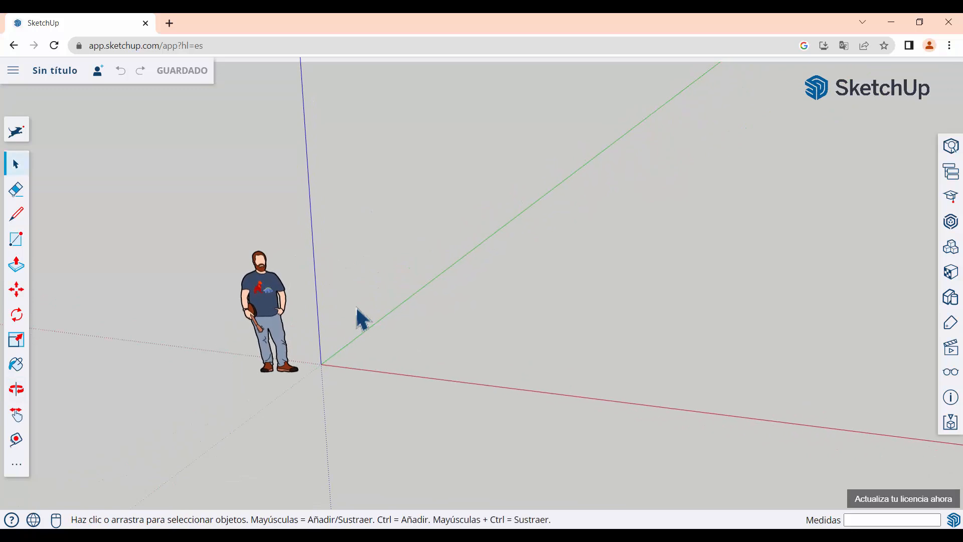
{"action": "left_click", "coordinate": [16, 441]}
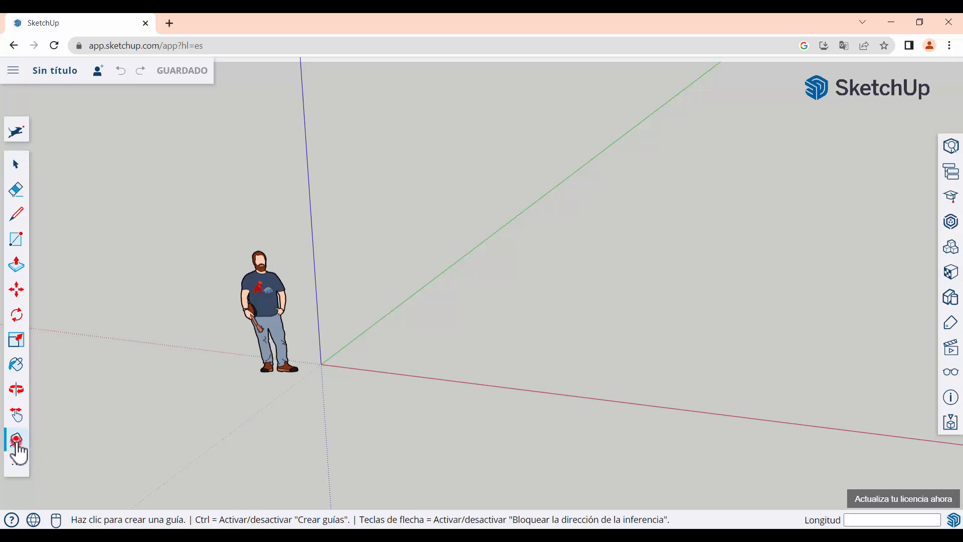
{"action": "left_click", "coordinate": [354, 363]}
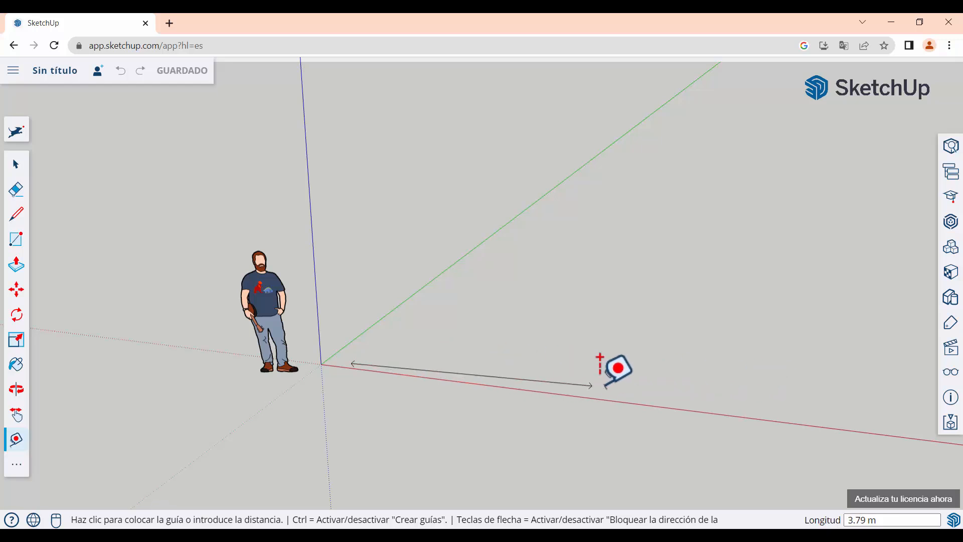
{"action": "key", "text": "Escape"}
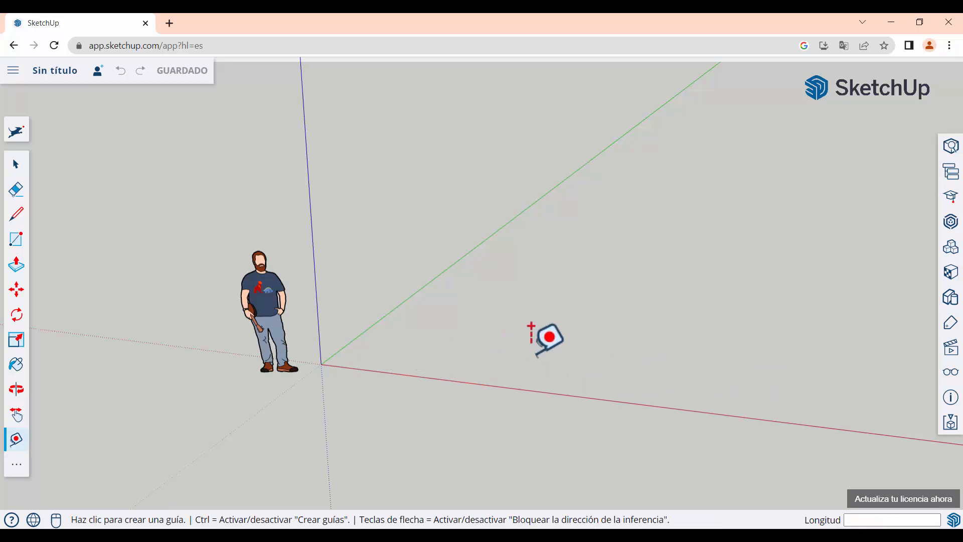
{"action": "left_click", "coordinate": [11, 171]}
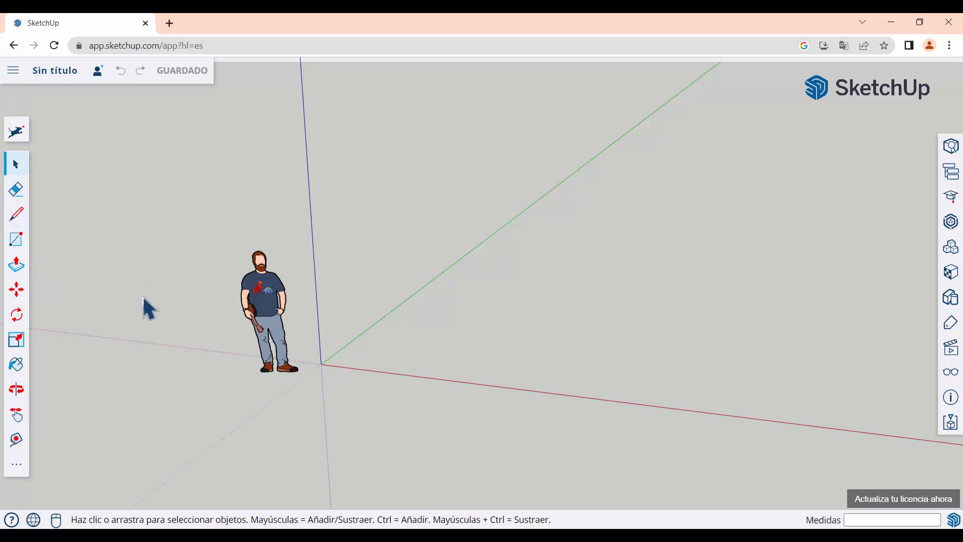
{"action": "left_click", "coordinate": [23, 222]}
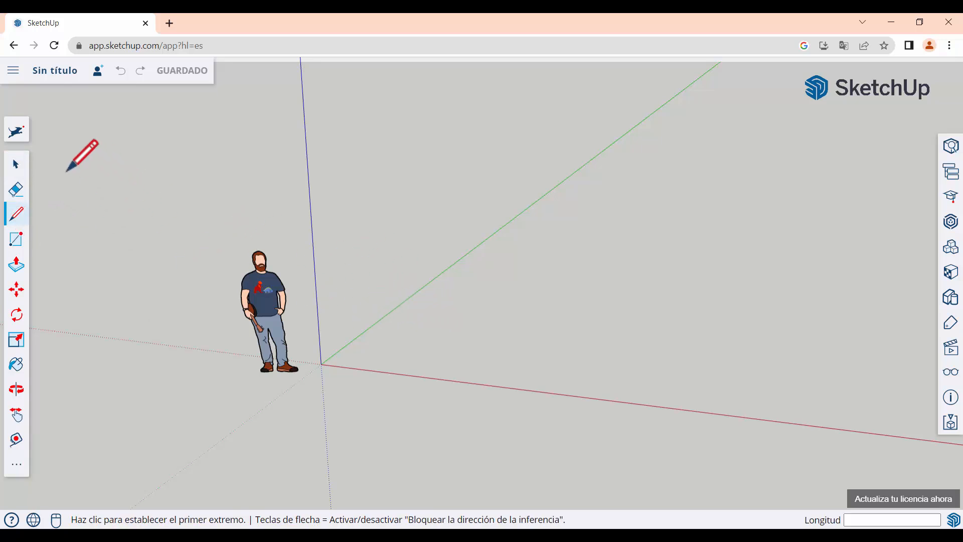
{"action": "left_click", "coordinate": [19, 169]}
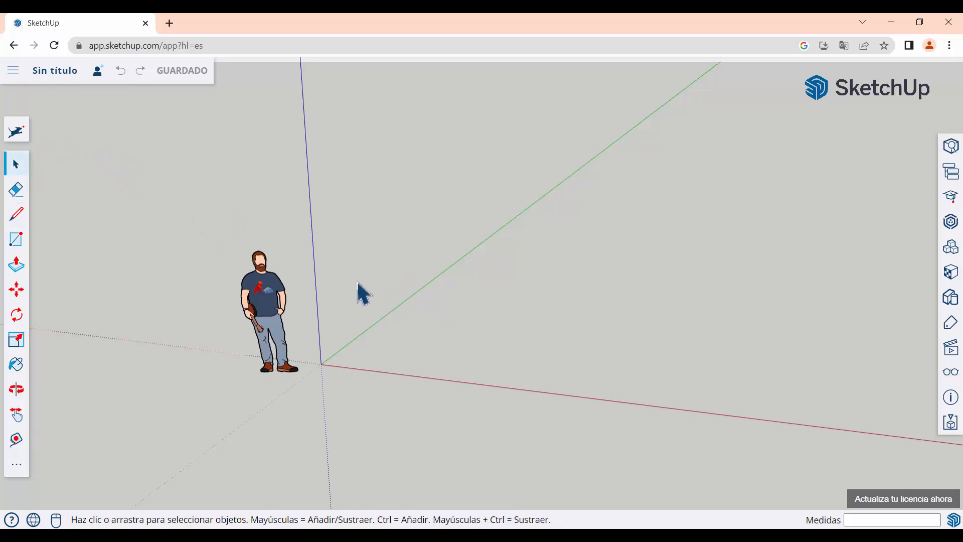
Draw a line near the origin, trying the axis direction locks and ending it about 3.87 m along the red direction.
{"action": "key", "text": "l"}
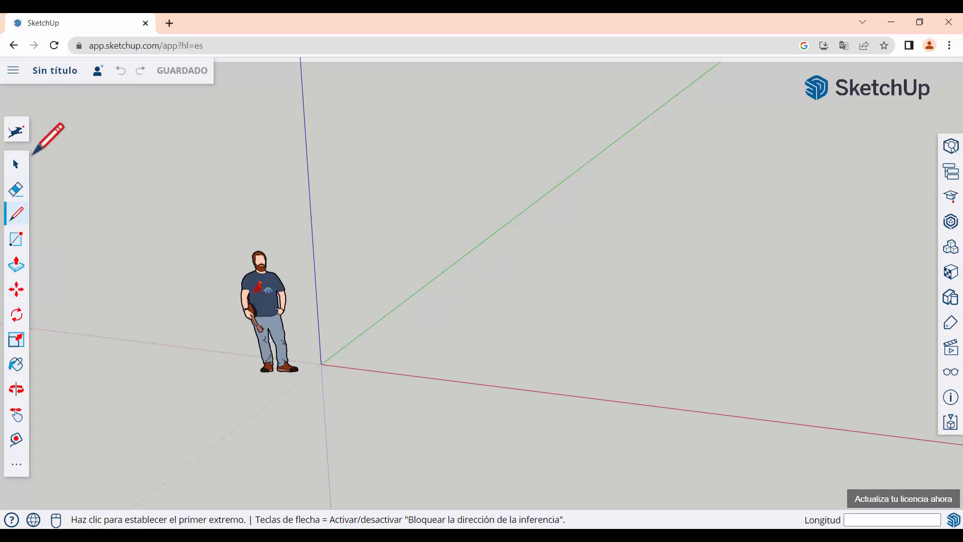
{"action": "left_click", "coordinate": [17, 215]}
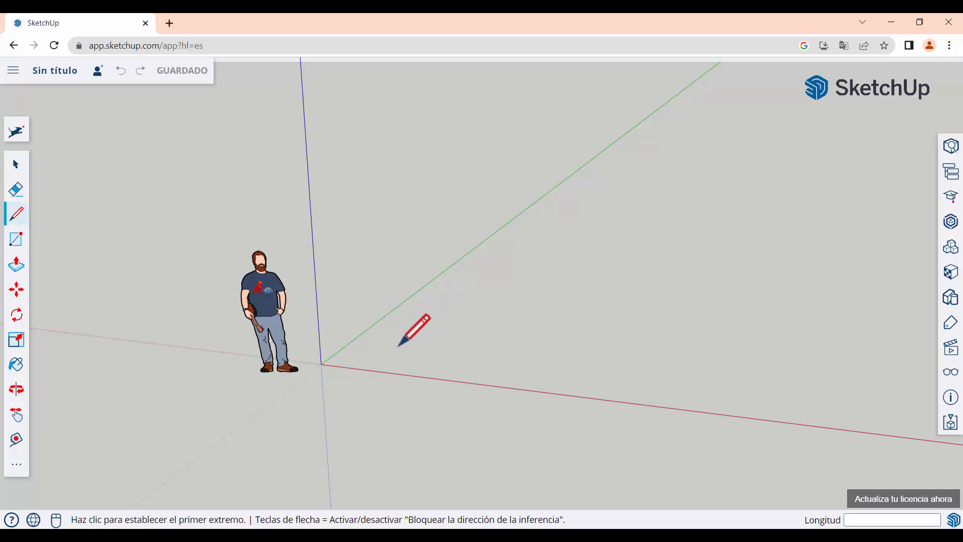
{"action": "scroll", "coordinate": [307, 347], "scroll_direction": "down", "scroll_amount": 2}
{"action": "scroll", "coordinate": [401, 362], "scroll_direction": "up", "scroll_amount": 3}
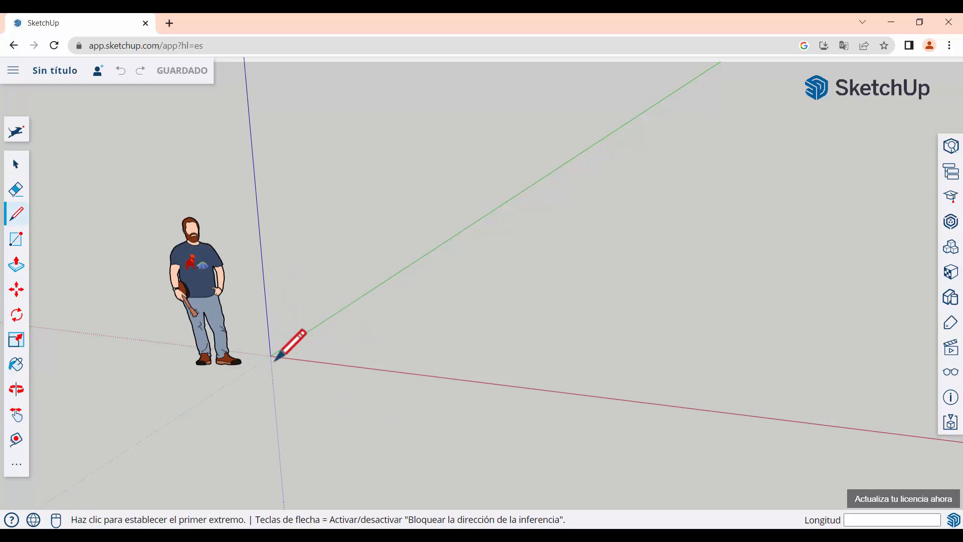
{"action": "left_click", "coordinate": [320, 350]}
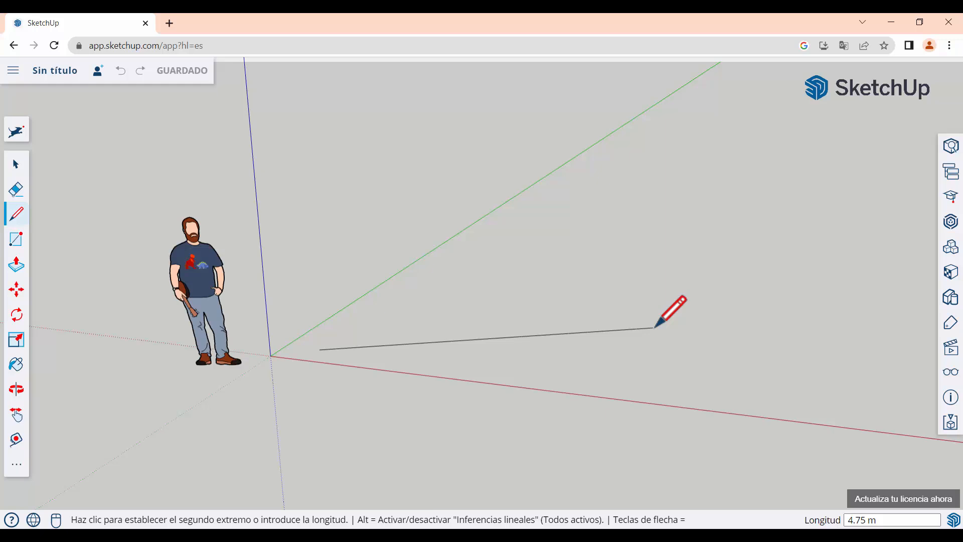
{"action": "key", "text": "Right"}
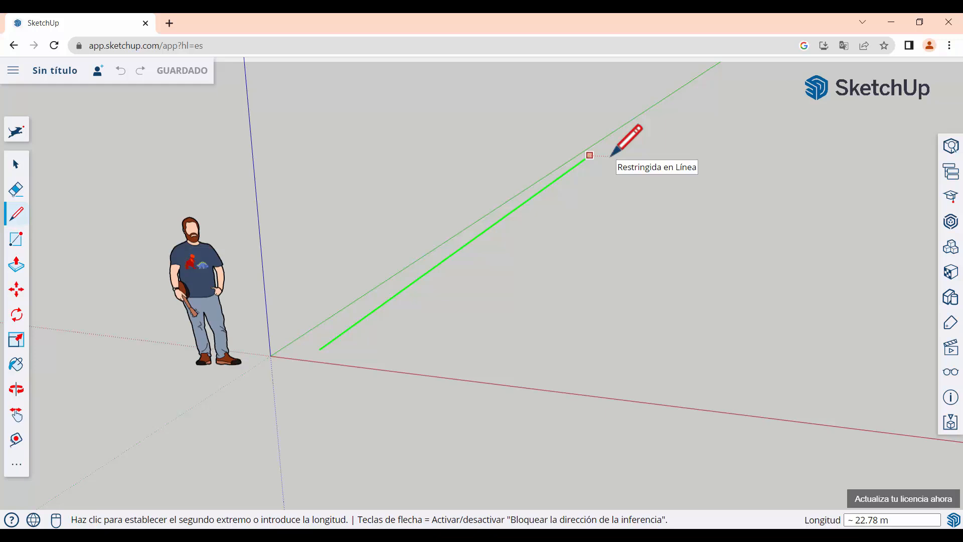
{"action": "key", "text": "Up"}
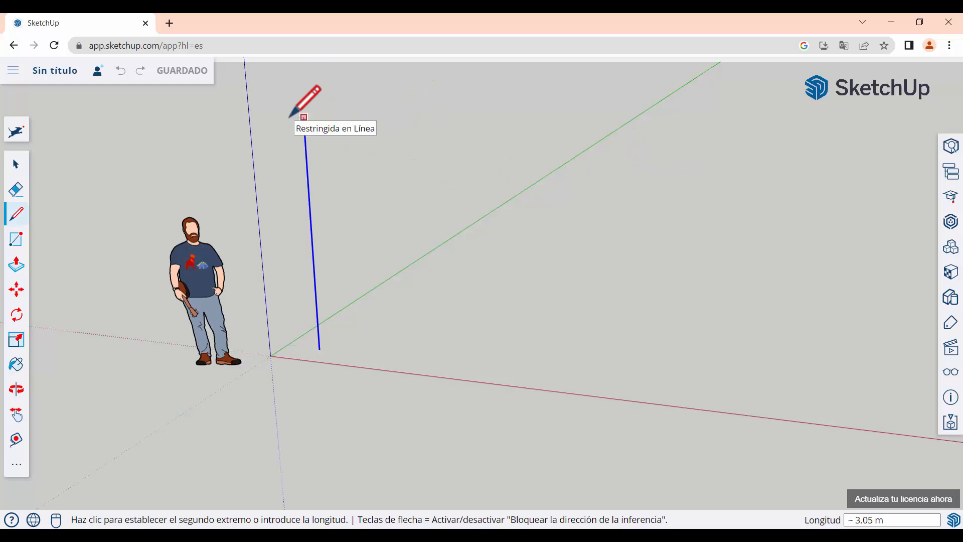
{"action": "key", "text": "Up"}
{"action": "key", "text": "Up"}
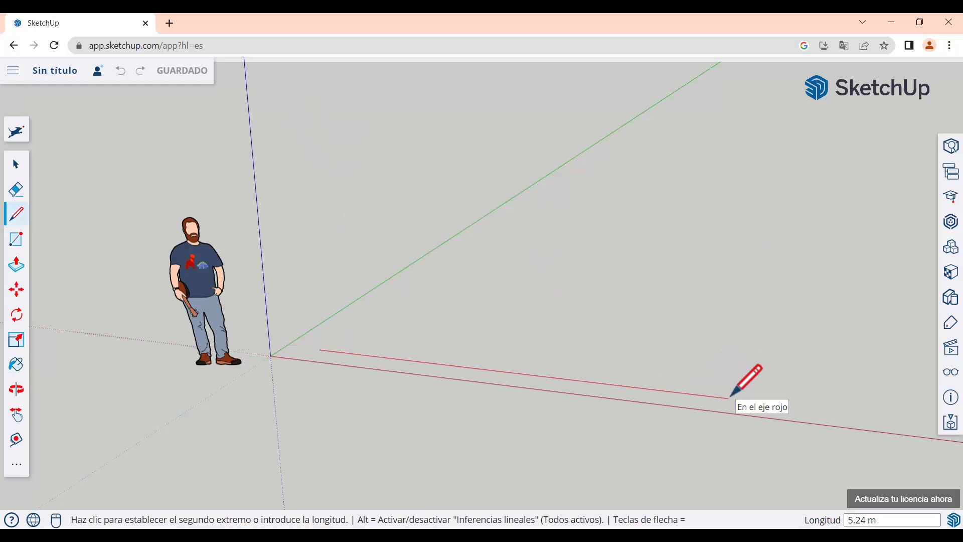
{"action": "key", "text": "shift"}
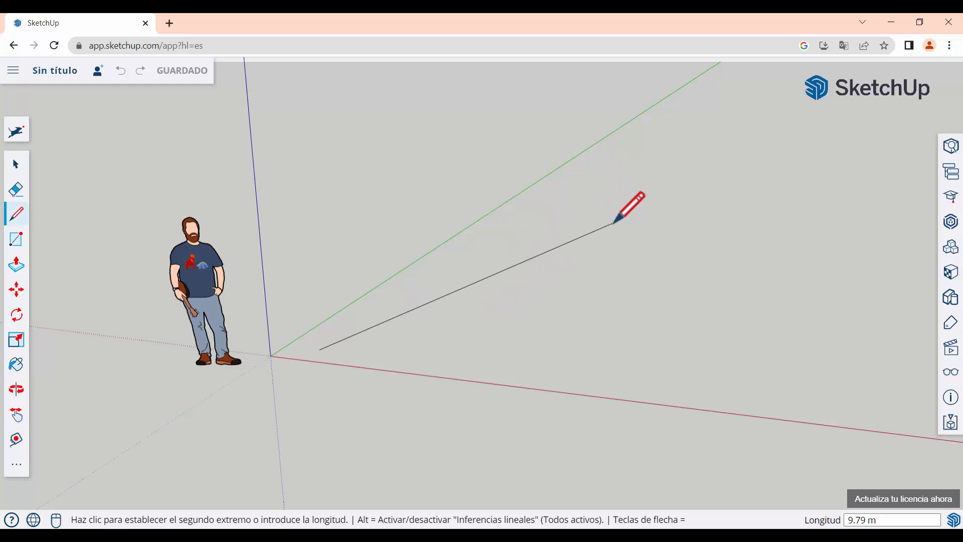
{"action": "key", "text": "Left"}
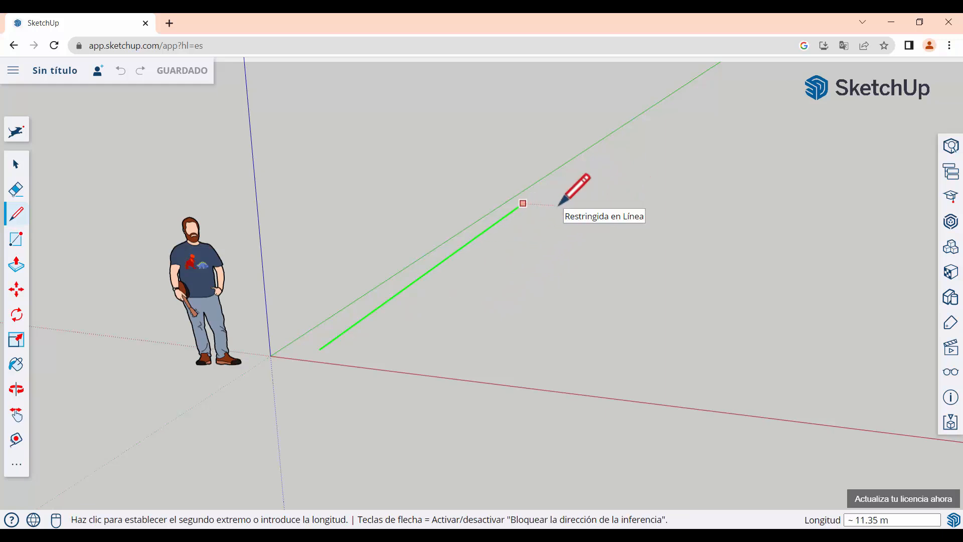
{"action": "key", "text": "Left"}
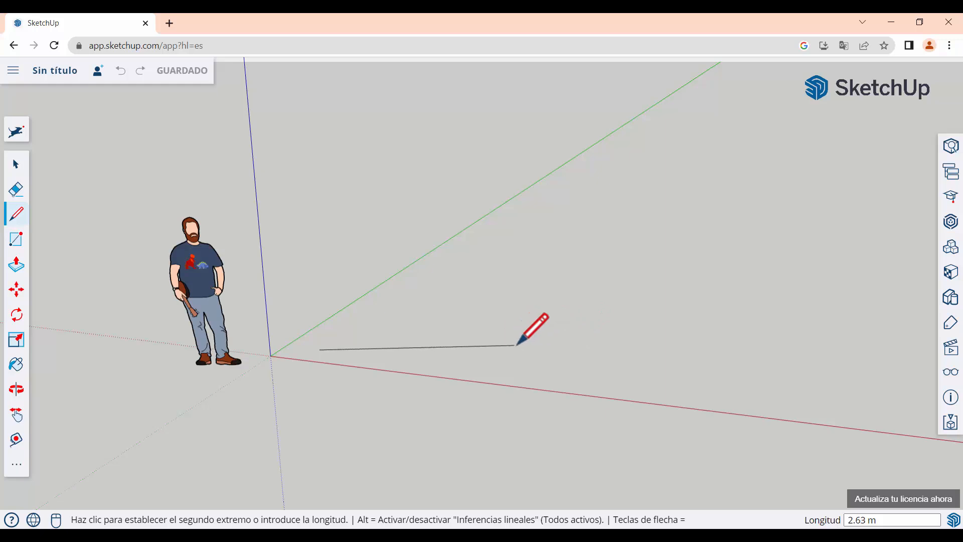
{"action": "key", "text": "Right"}
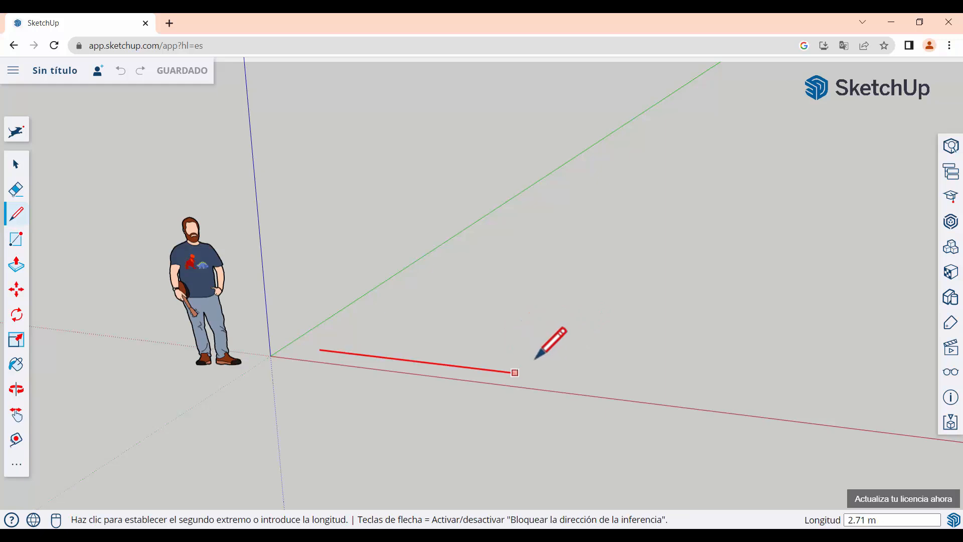
{"action": "left_click", "coordinate": [616, 366]}
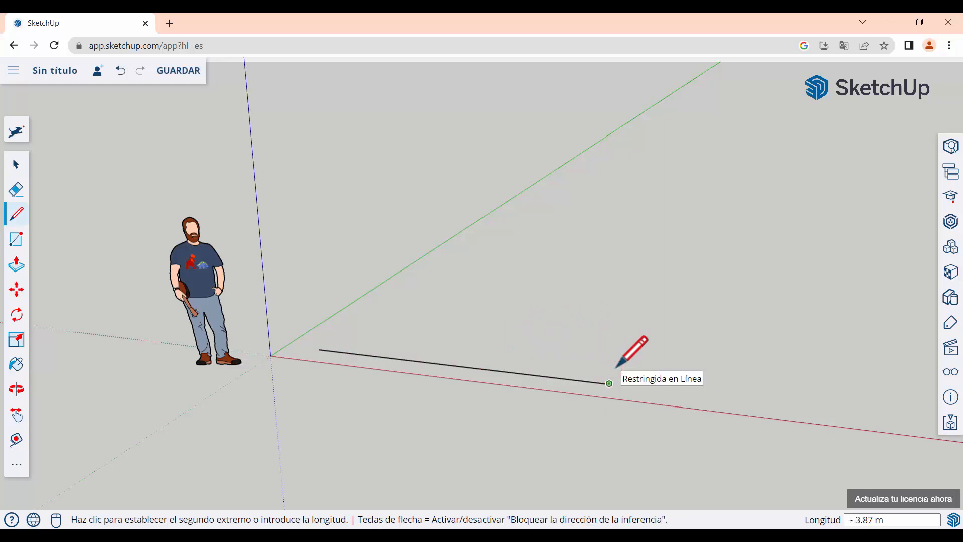
Add three more edges from the line's far end back to its start point to close a four-sided face.
{"action": "left_click", "coordinate": [664, 224]}
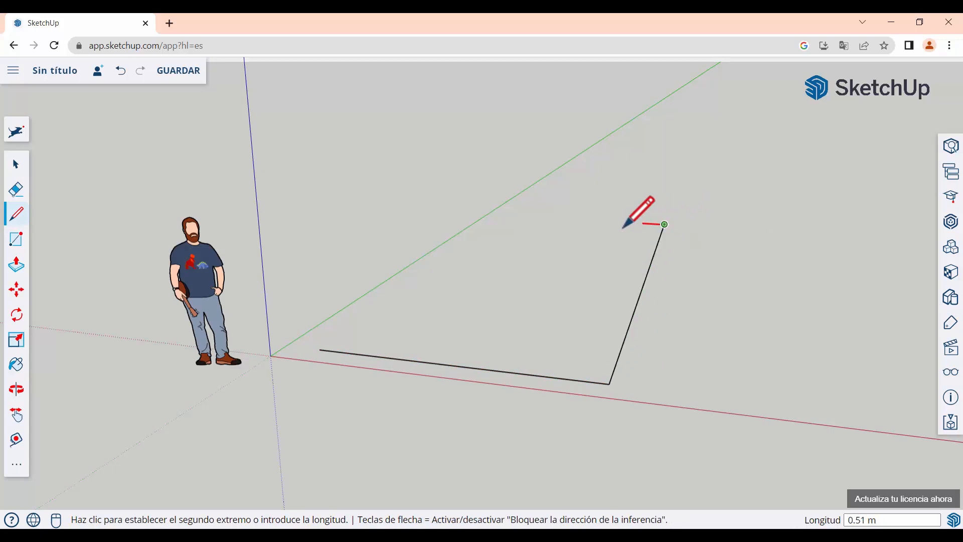
{"action": "left_click", "coordinate": [504, 215]}
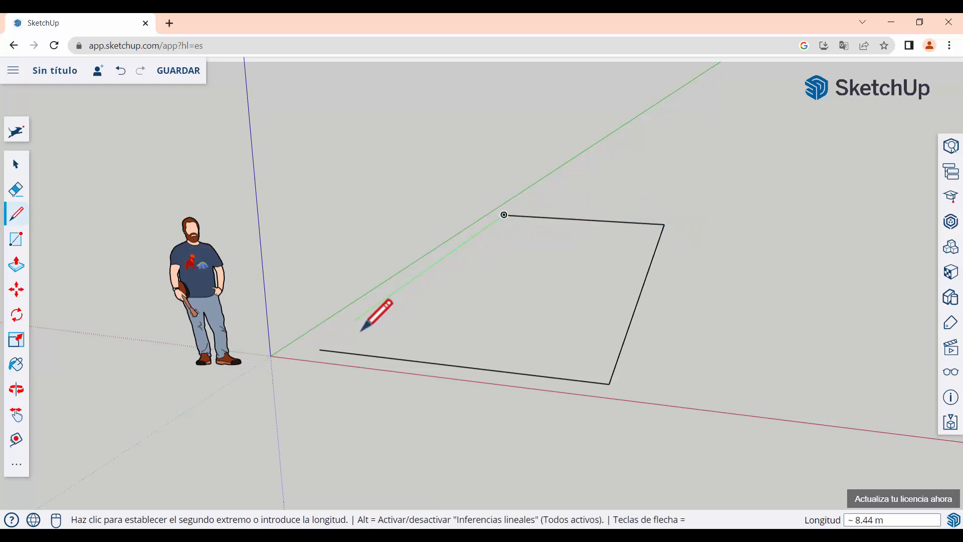
{"action": "left_click", "coordinate": [320, 350]}
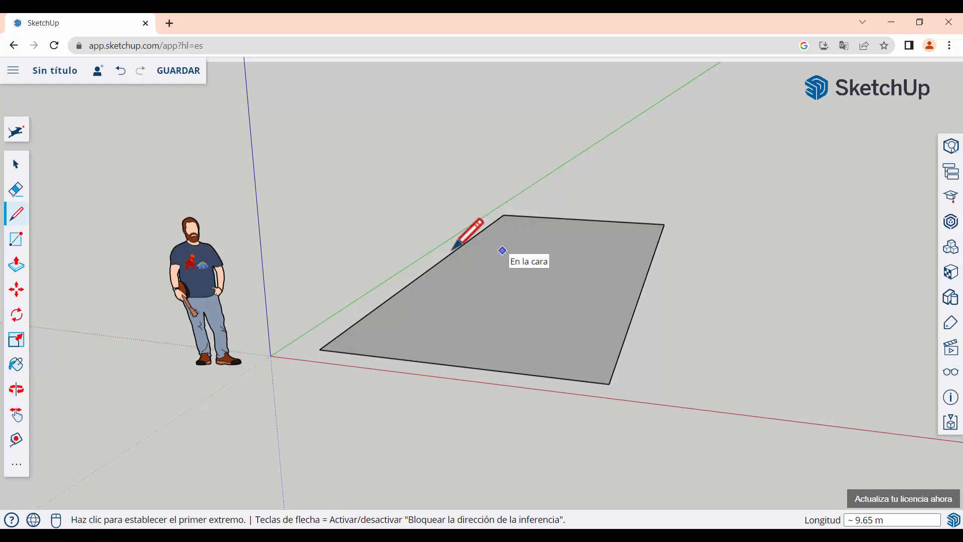
Delete the whole four-sided face together with its edges.
{"action": "left_click", "coordinate": [21, 171]}
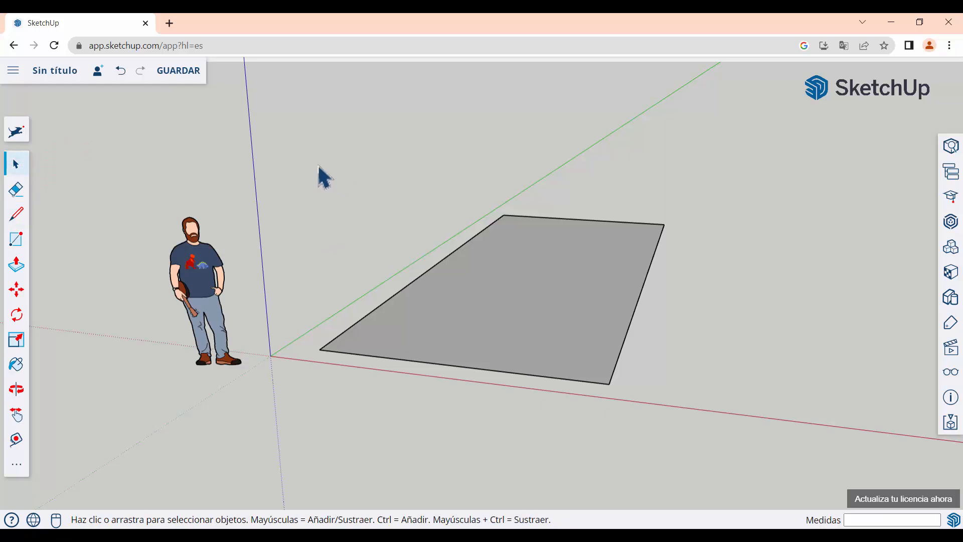
{"action": "left_click_drag", "start_coordinate": [301, 151], "coordinate": [362, 194]}
{"action": "left_click_drag", "start_coordinate": [298, 107], "coordinate": [717, 434]}
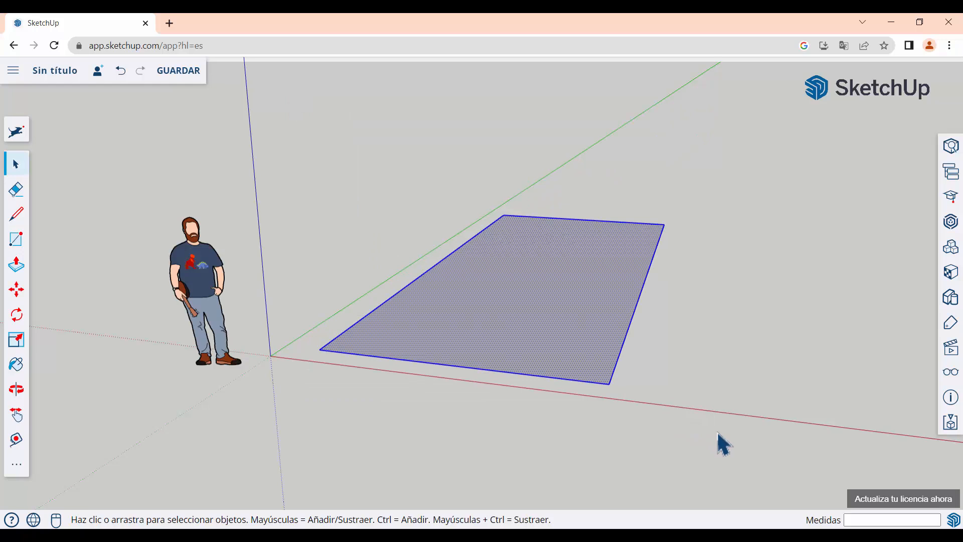
{"action": "key", "text": "Delete"}
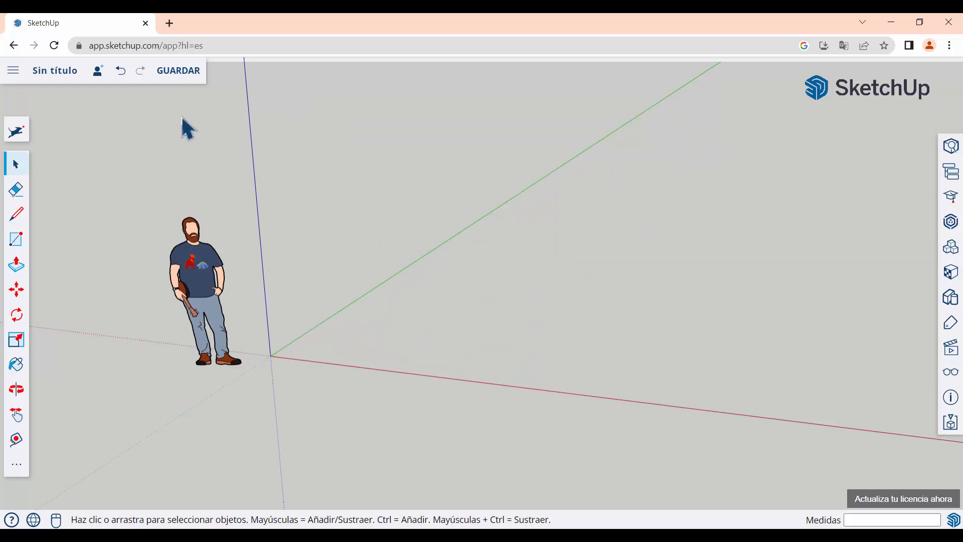
Draw a 5 m line near the origin, locked parallel to the red axis.
{"action": "left_click", "coordinate": [17, 216]}
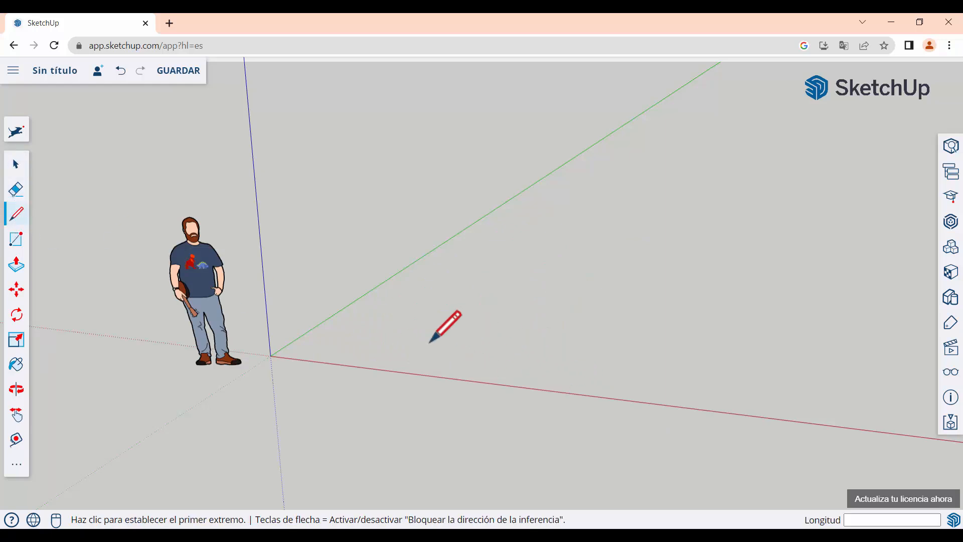
{"action": "left_click", "coordinate": [346, 348]}
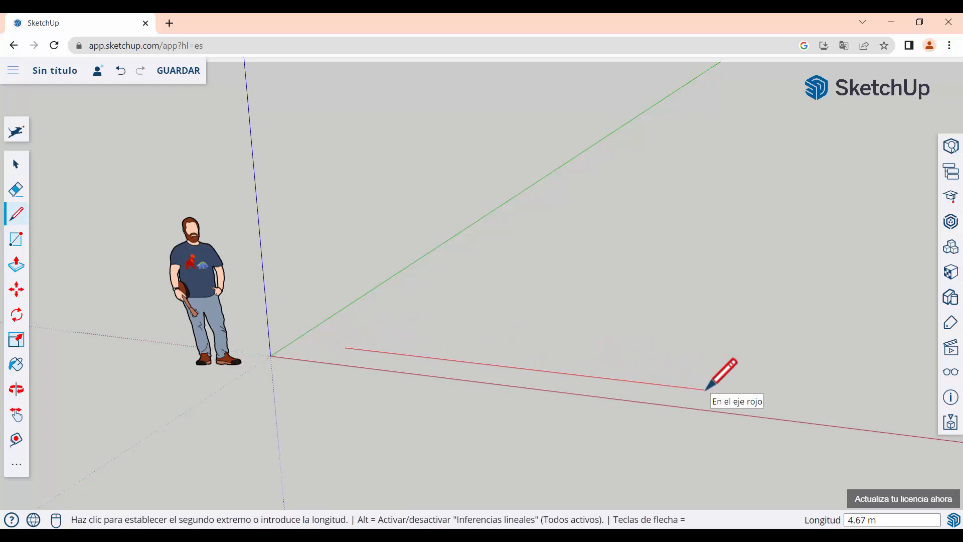
{"action": "key", "text": "Right"}
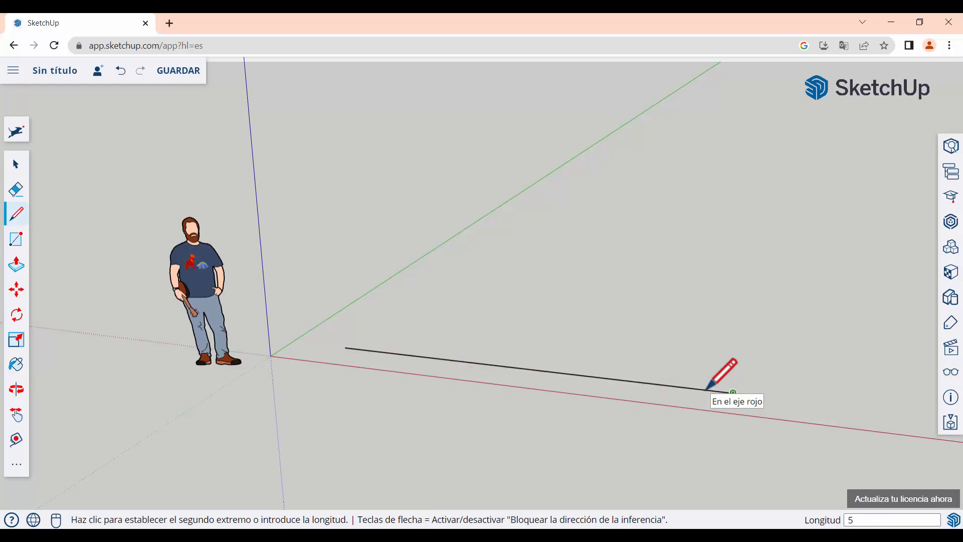
{"action": "key", "text": "Return"}
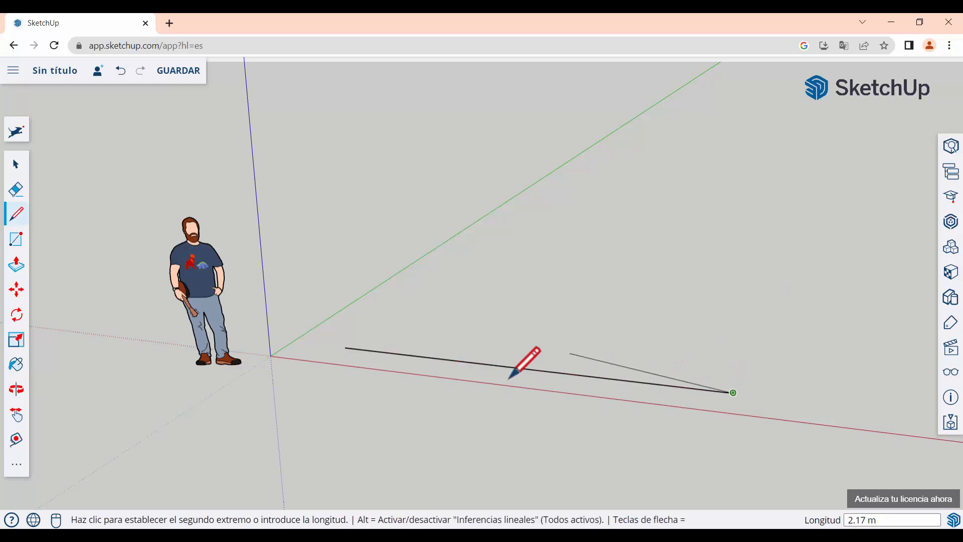
Continue from the line's far end with a 5 m edge locked parallel to the green axis.
{"action": "scroll", "coordinate": [427, 415], "scroll_direction": "down", "scroll_amount": 2}
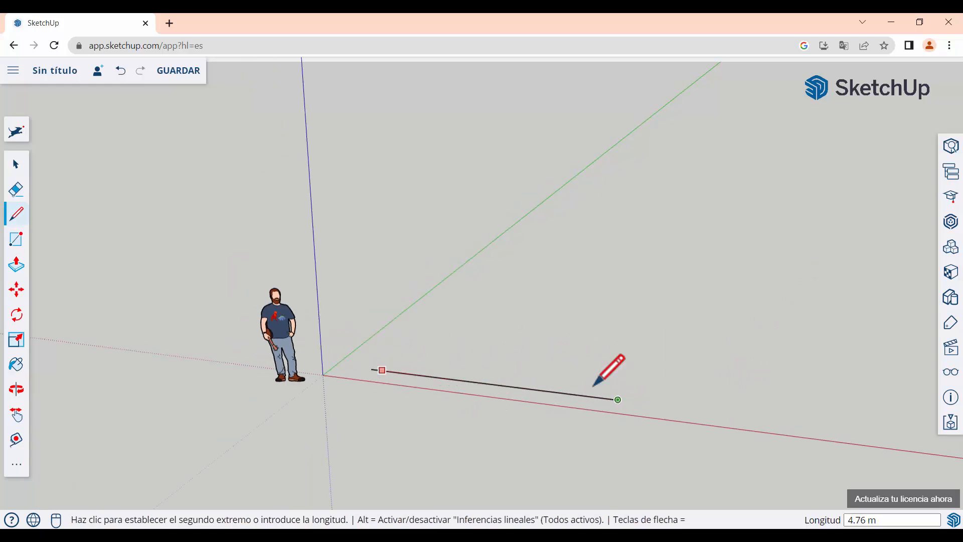
{"action": "scroll", "coordinate": [619, 400], "scroll_direction": "up", "scroll_amount": 2}
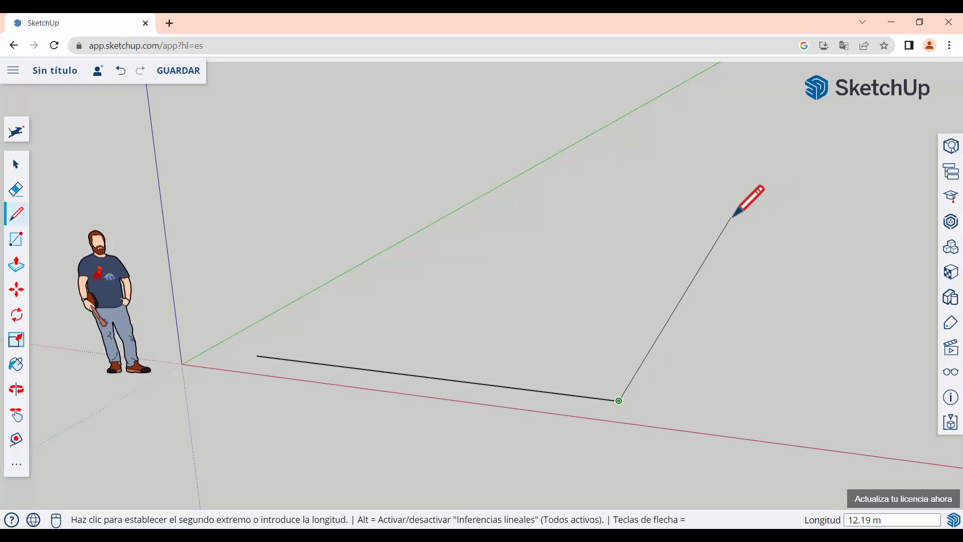
{"action": "key", "text": "Left"}
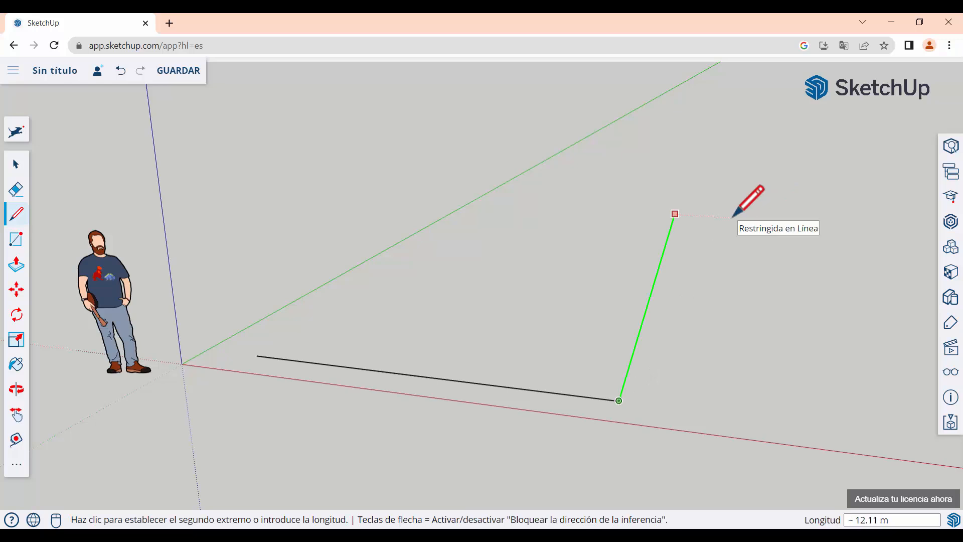
{"action": "key", "text": "Return"}
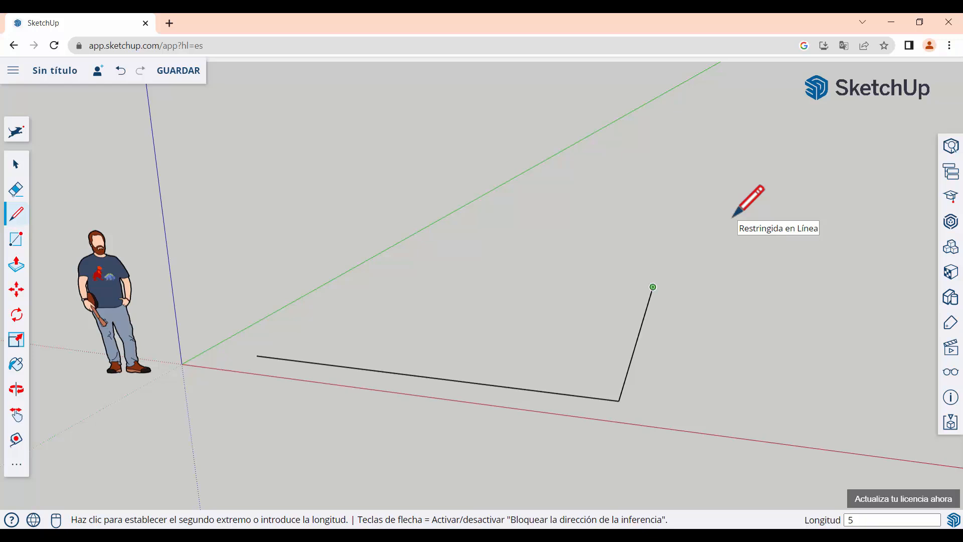
Add a third edge locked parallel to the red axis and close the outline at the first line's start point.
{"action": "mouse_move", "coordinate": [710, 228]}
{"action": "middle_mouse_down"}
{"action": "mouse_move", "coordinate": [740, 401]}
{"action": "mouse_move", "coordinate": [774, 216]}
{"action": "mouse_move", "coordinate": [766, 292]}
{"action": "mouse_move", "coordinate": [778, 354]}
{"action": "mouse_move", "coordinate": [713, 390]}
{"action": "middle_mouse_up"}
{"action": "middle_click_drag", "start_coordinate": [485, 262], "coordinate": [562, 265]}
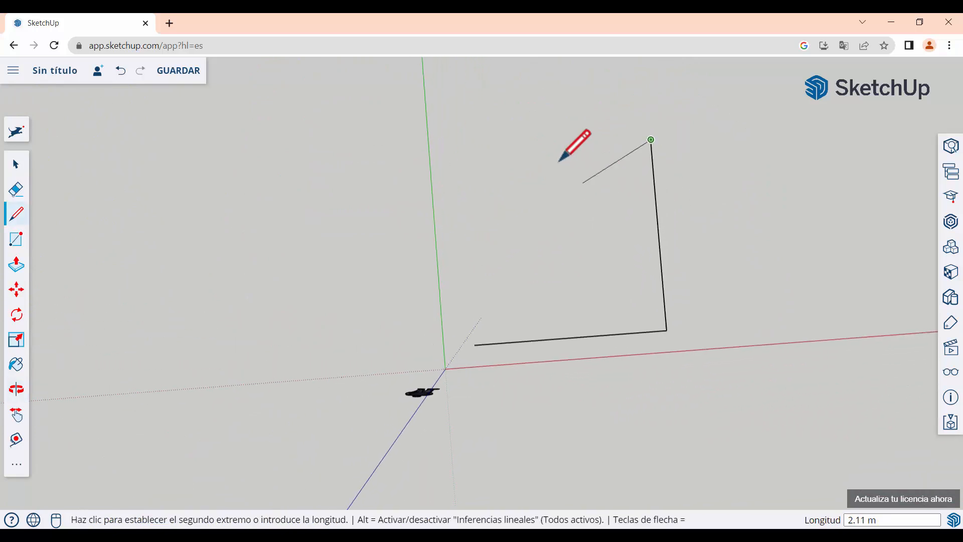
{"action": "mouse_move", "coordinate": [621, 303]}
{"action": "middle_mouse_down"}
{"action": "mouse_move", "coordinate": [536, 157]}
{"action": "mouse_move", "coordinate": [580, 262]}
{"action": "mouse_move", "coordinate": [669, 323]}
{"action": "mouse_move", "coordinate": [610, 267]}
{"action": "mouse_move", "coordinate": [716, 351]}
{"action": "mouse_move", "coordinate": [703, 342]}
{"action": "mouse_move", "coordinate": [686, 286]}
{"action": "mouse_move", "coordinate": [611, 251]}
{"action": "middle_mouse_up"}
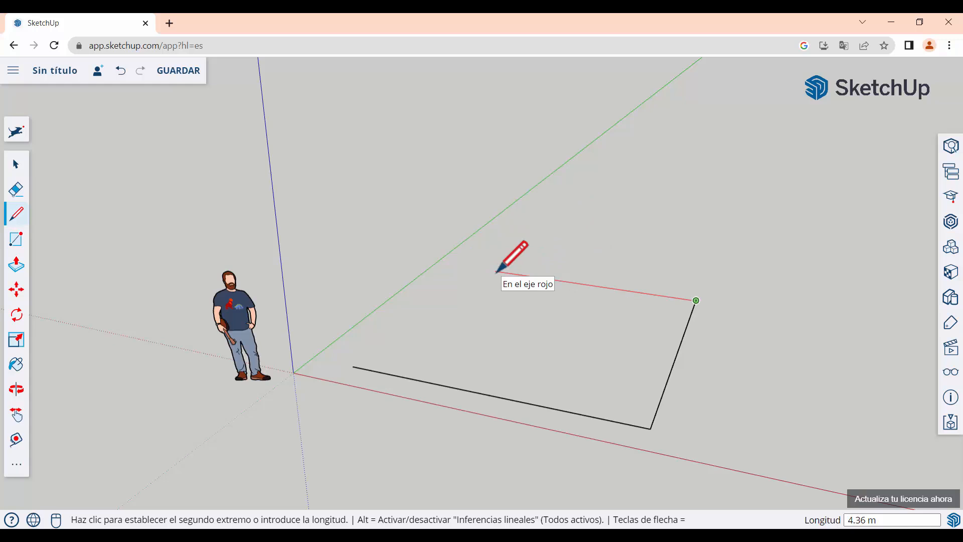
{"action": "key", "text": "Right"}
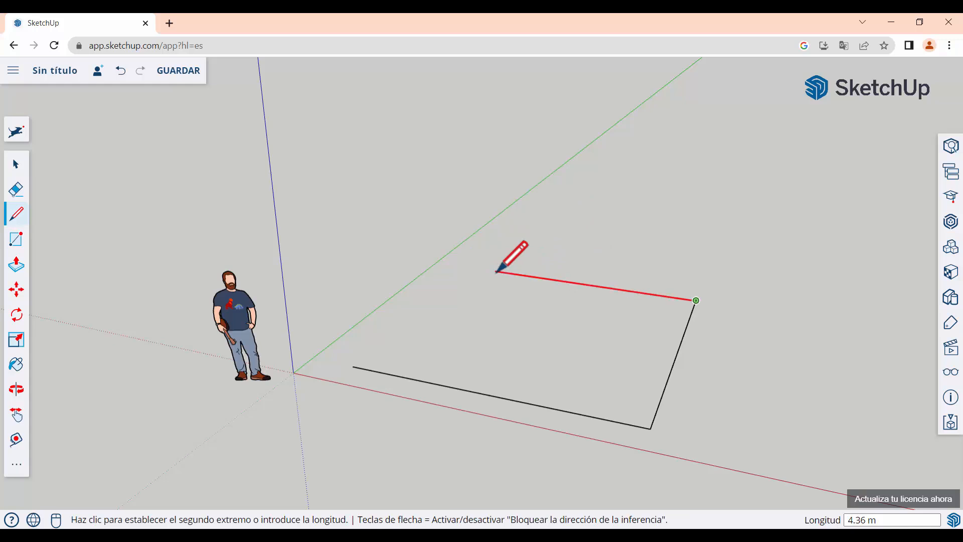
{"action": "left_click", "coordinate": [444, 238]}
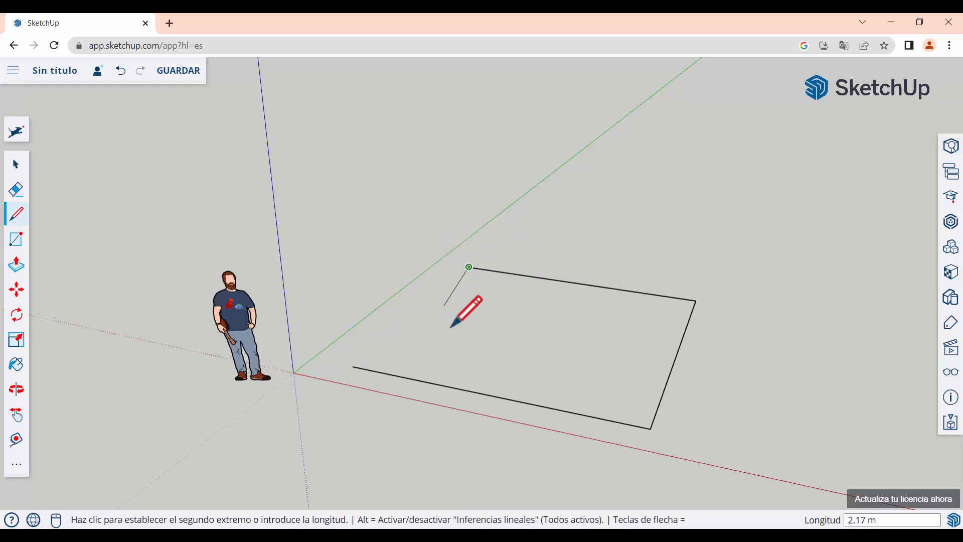
{"action": "left_click", "coordinate": [354, 366]}
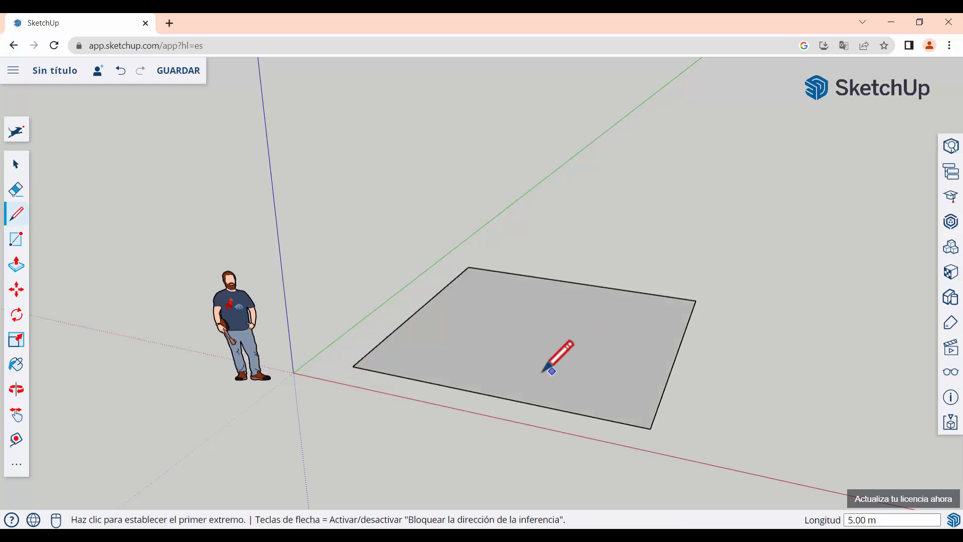
Examine the closed square face from several angles and distances.
{"action": "left_click", "coordinate": [16, 164]}
{"action": "middle_click_drag", "start_coordinate": [406, 311], "coordinate": [730, 408]}
{"action": "middle_click_drag", "start_coordinate": [324, 316], "coordinate": [557, 341]}
{"action": "scroll", "coordinate": [558, 340], "scroll_direction": "down", "scroll_amount": 3}
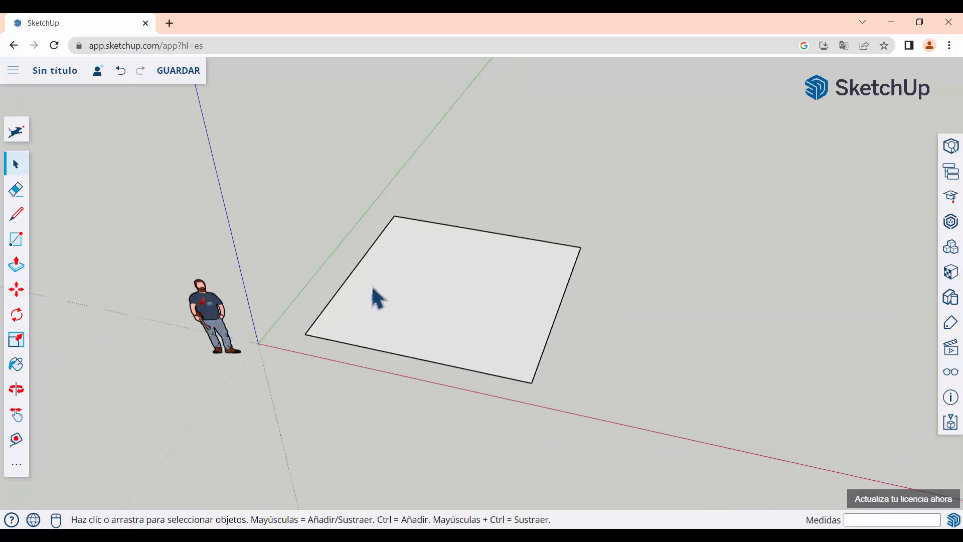
{"action": "middle_click_drag", "start_coordinate": [489, 292], "coordinate": [497, 305]}
{"action": "middle_click_drag", "start_coordinate": [505, 370], "coordinate": [490, 311]}
{"action": "scroll", "coordinate": [485, 300], "scroll_direction": "up", "scroll_amount": 3}
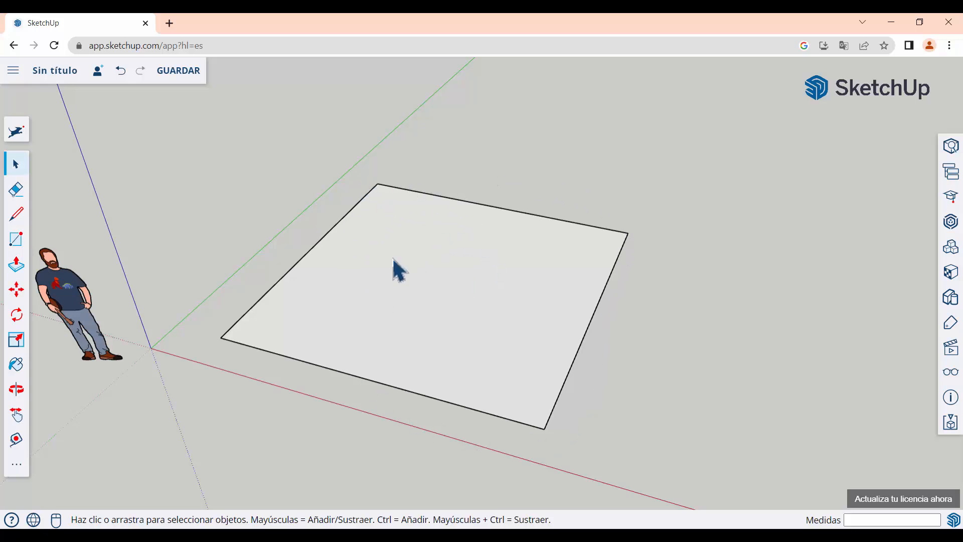
{"action": "middle_click_drag", "start_coordinate": [263, 280], "coordinate": [390, 325]}
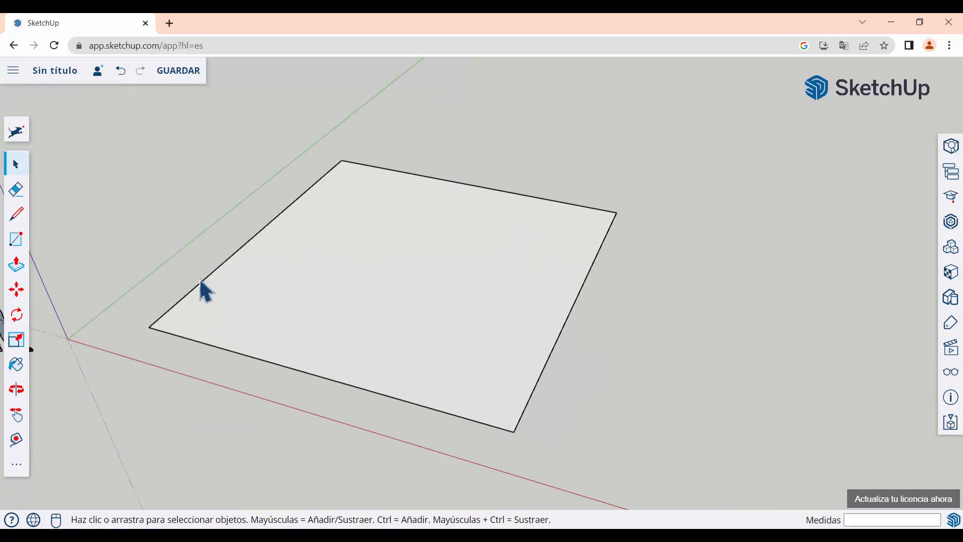
{"action": "scroll", "coordinate": [204, 281], "scroll_direction": "down", "scroll_amount": 2}
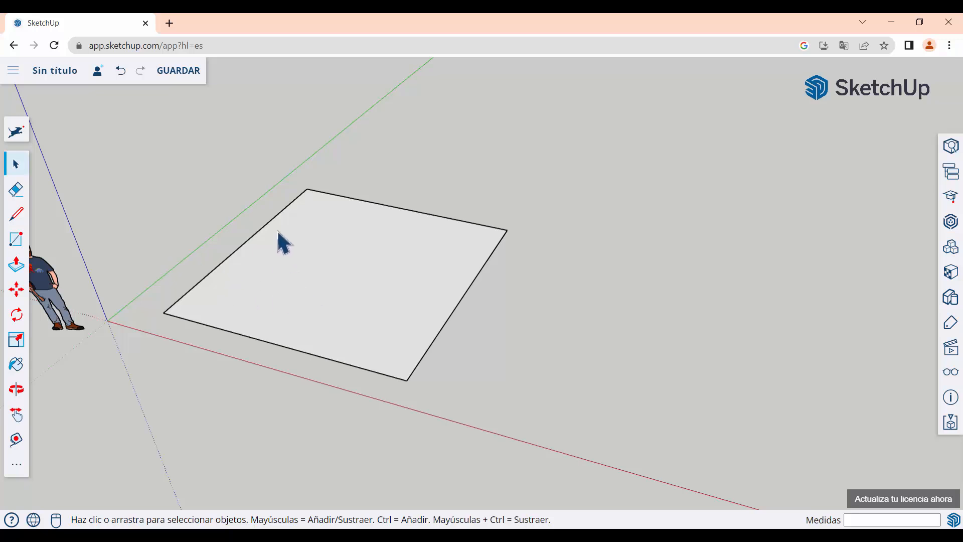
Draw three connected edges beside the square, aligned with the red, green and red axes, leaving the fourth side open.
{"action": "left_click", "coordinate": [16, 216]}
{"action": "left_click", "coordinate": [541, 394]}
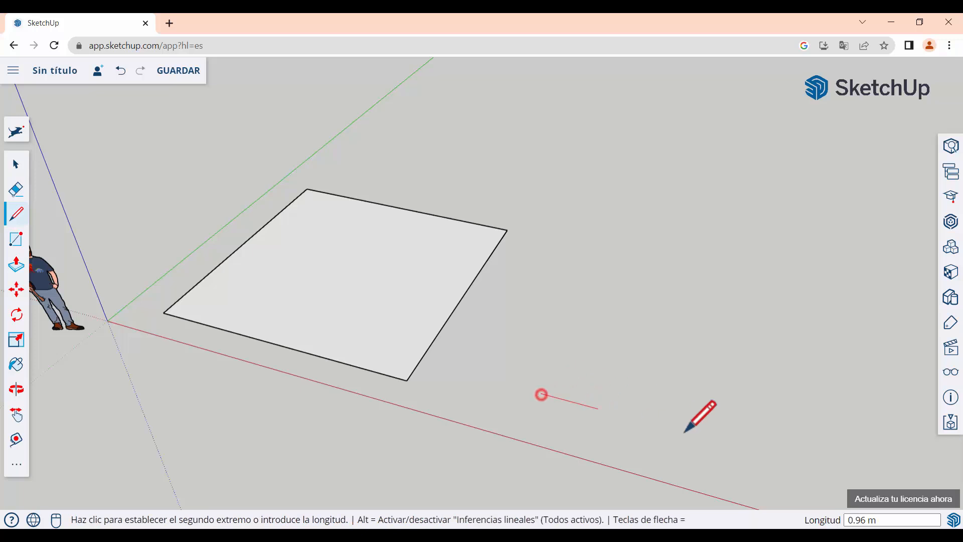
{"action": "left_click", "coordinate": [759, 451]}
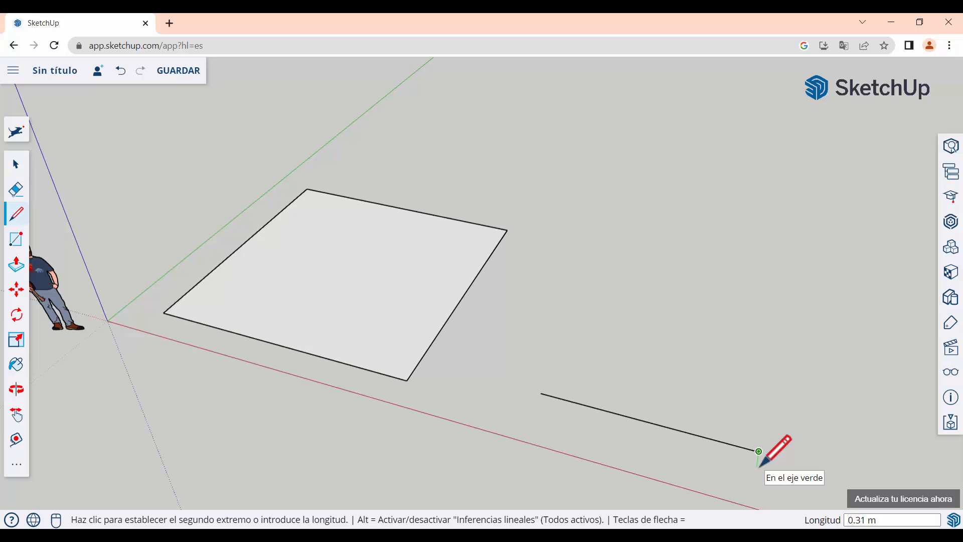
{"action": "left_click", "coordinate": [818, 276]}
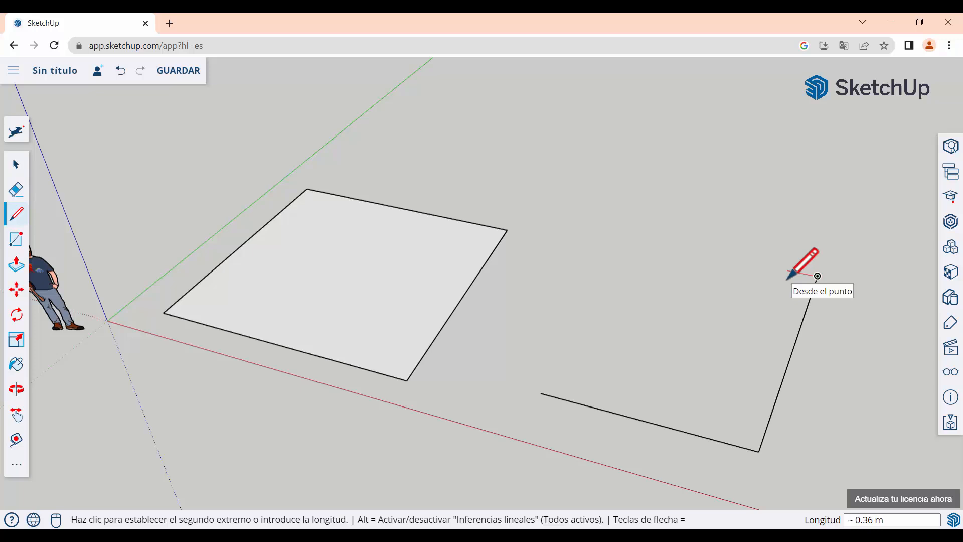
{"action": "left_click", "coordinate": [604, 234]}
{"action": "key", "text": "Escape"}
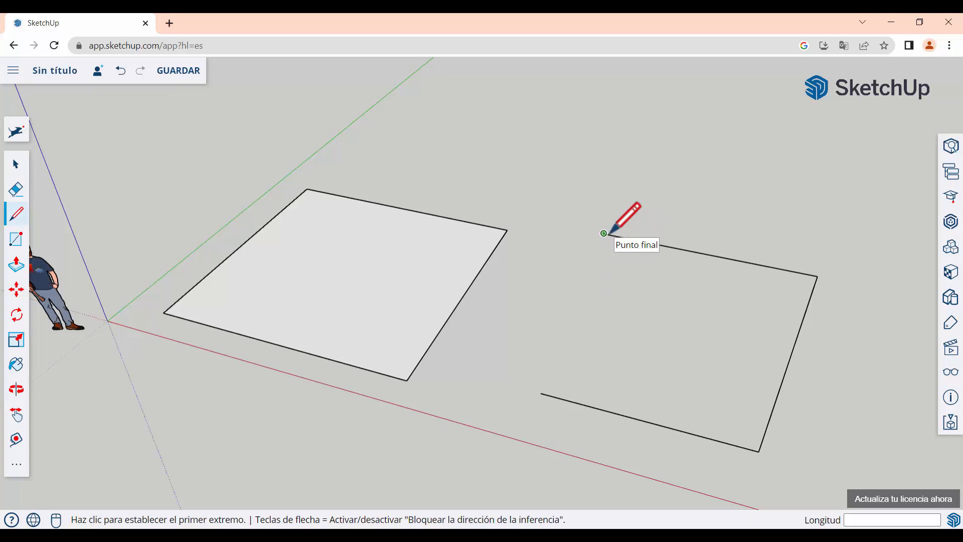
Close the second outline into a face with a line of about 3.34 m between its two open endpoints.
{"action": "key", "text": "o"}
{"action": "left_click_drag", "start_coordinate": [697, 237], "coordinate": [558, 281]}
{"action": "mouse_move", "coordinate": [414, 272]}
{"action": "left_mouse_down"}
{"action": "mouse_move", "coordinate": [628, 293]}
{"action": "mouse_move", "coordinate": [779, 273]}
{"action": "mouse_move", "coordinate": [699, 306]}
{"action": "mouse_move", "coordinate": [591, 248]}
{"action": "mouse_move", "coordinate": [699, 305]}
{"action": "mouse_move", "coordinate": [815, 275]}
{"action": "left_mouse_up"}
{"action": "key", "text": "l"}
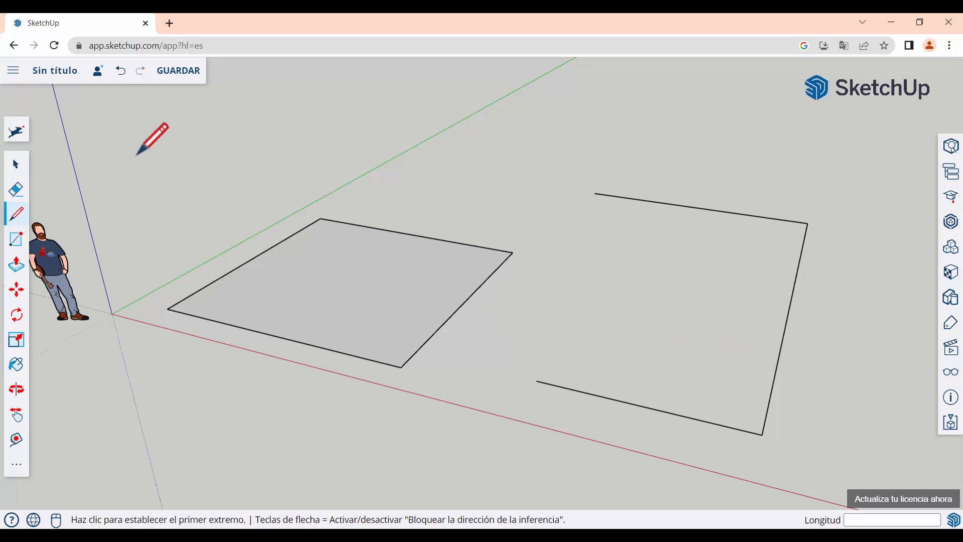
{"action": "left_click", "coordinate": [595, 194]}
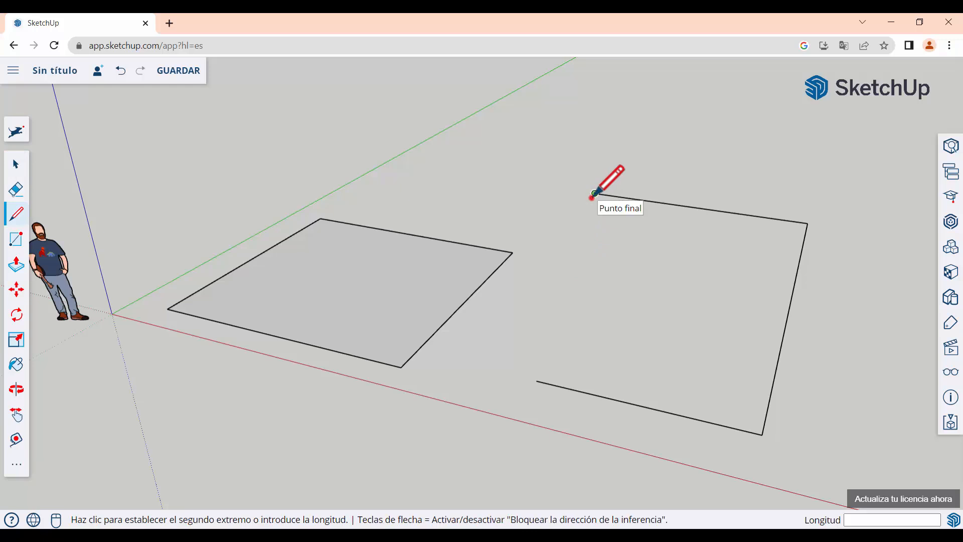
{"action": "left_click", "coordinate": [537, 381]}
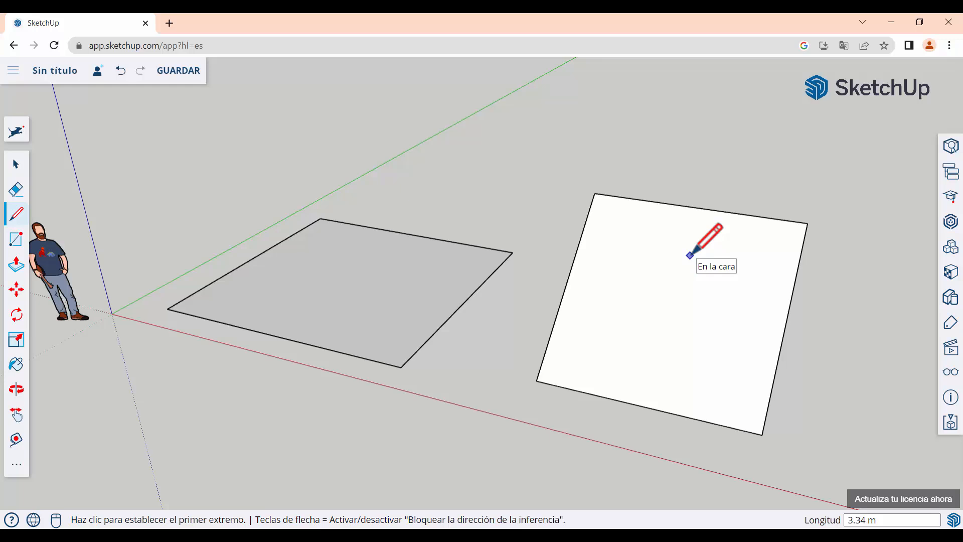
{"action": "mouse_move", "coordinate": [542, 173]}
{"action": "middle_mouse_down"}
{"action": "mouse_move", "coordinate": [549, 258]}
{"action": "mouse_move", "coordinate": [552, 121]}
{"action": "middle_mouse_up"}
{"action": "left_click", "coordinate": [552, 120]}
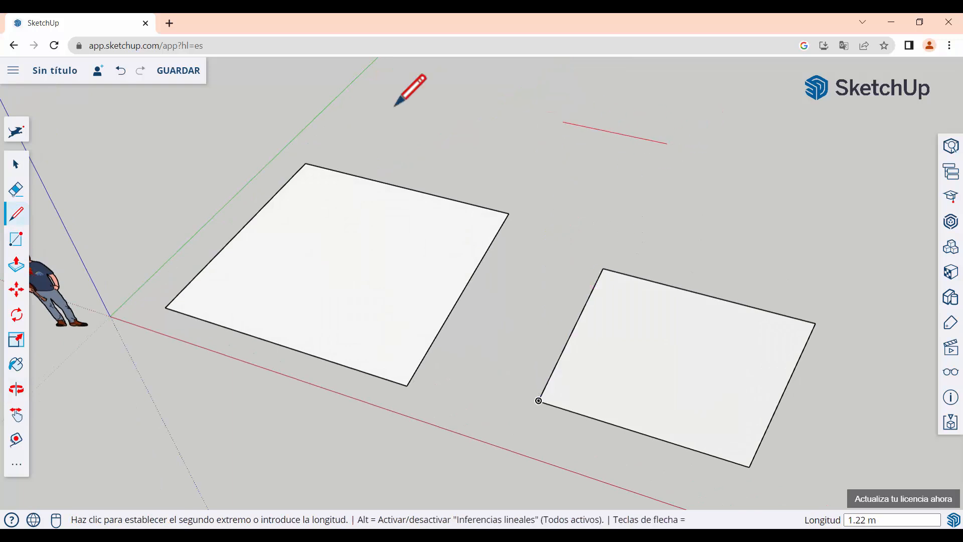
Delete the second face together with all its edges, keeping the first square.
{"action": "left_click", "coordinate": [16, 164]}
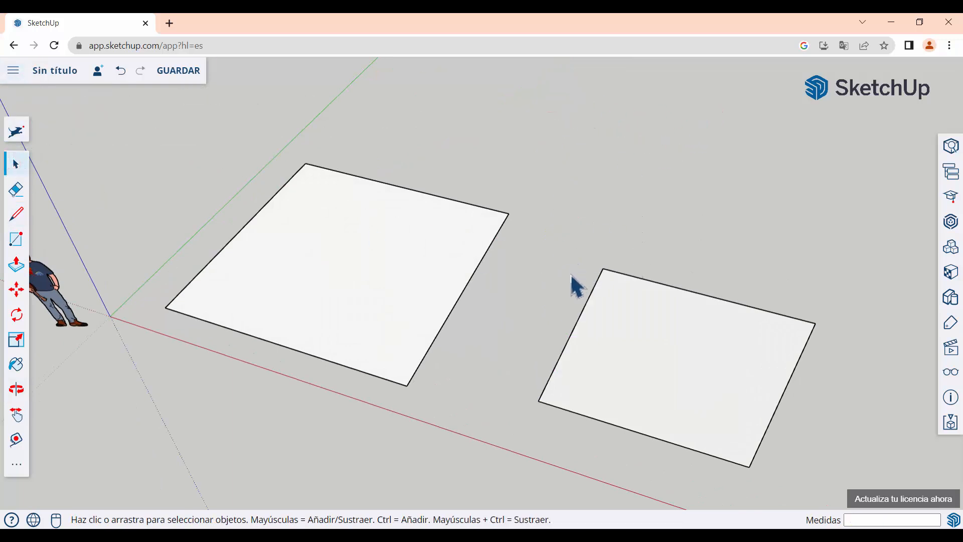
{"action": "middle_click_drag", "start_coordinate": [570, 276], "coordinate": [521, 223]}
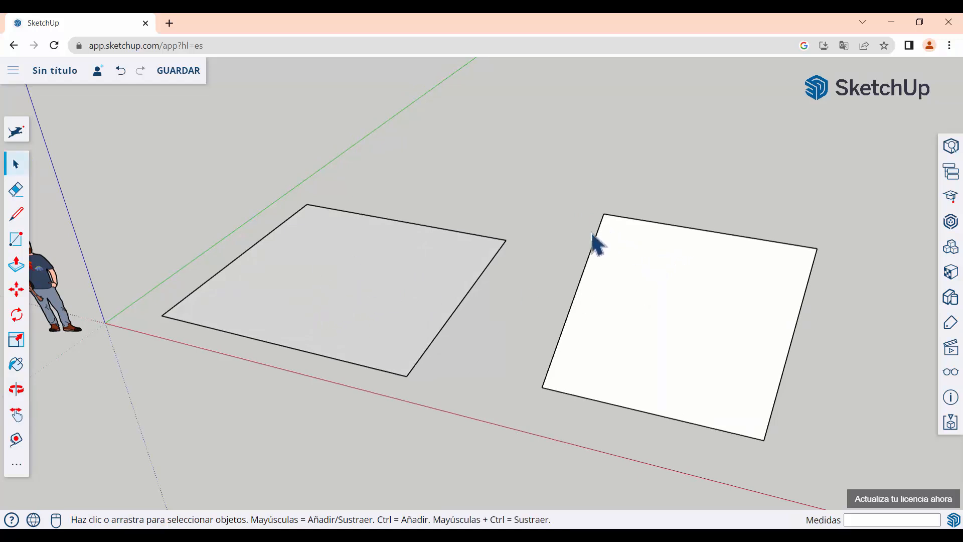
{"action": "left_click_drag", "start_coordinate": [555, 176], "coordinate": [826, 437]}
{"action": "left_click", "coordinate": [825, 347]}
{"action": "left_click_drag", "start_coordinate": [859, 216], "coordinate": [554, 448]}
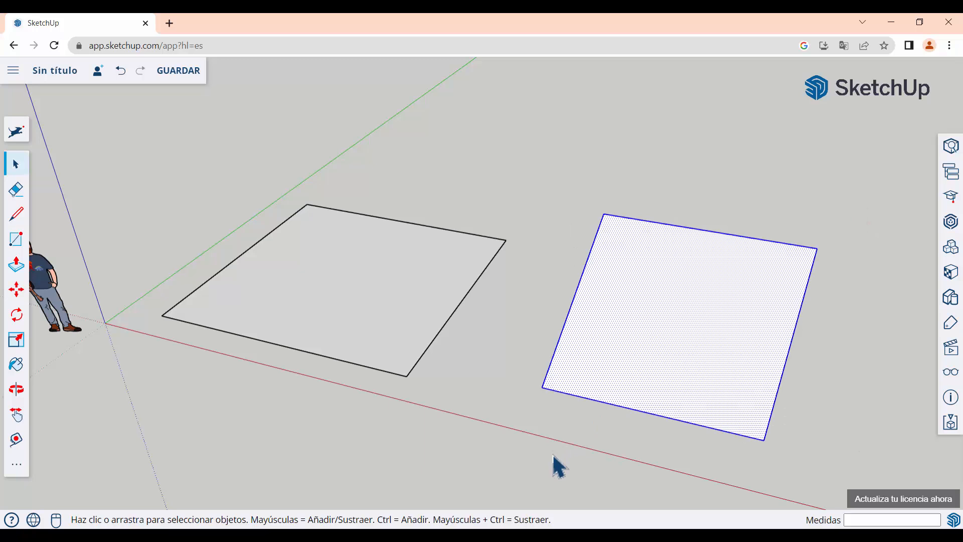
{"action": "key", "text": "Delete"}
Select the square's edges and its face one at a time, ending with nothing selected.
{"action": "middle_click_drag", "start_coordinate": [333, 306], "coordinate": [548, 402]}
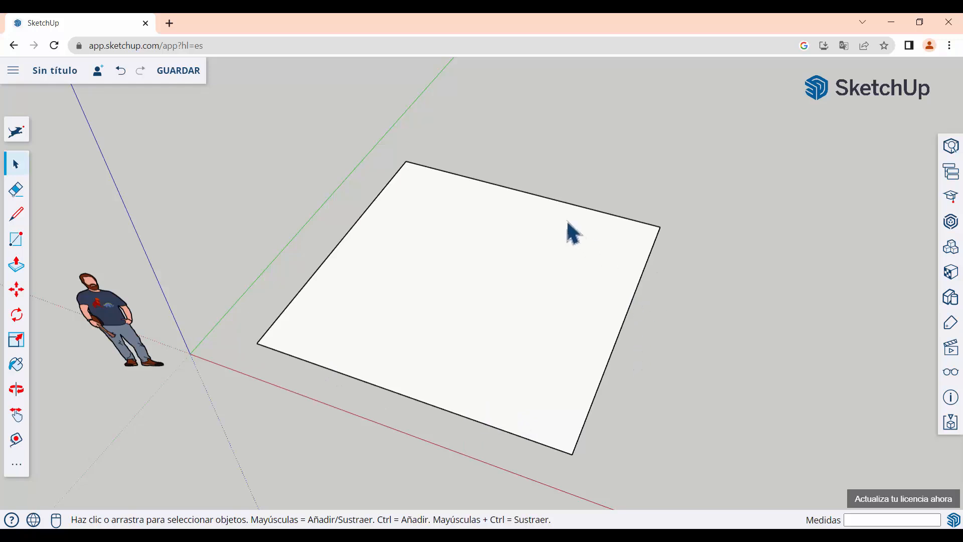
{"action": "left_click", "coordinate": [544, 197]}
{"action": "left_click", "coordinate": [356, 223]}
{"action": "left_click", "coordinate": [357, 379]}
{"action": "left_click", "coordinate": [590, 408]}
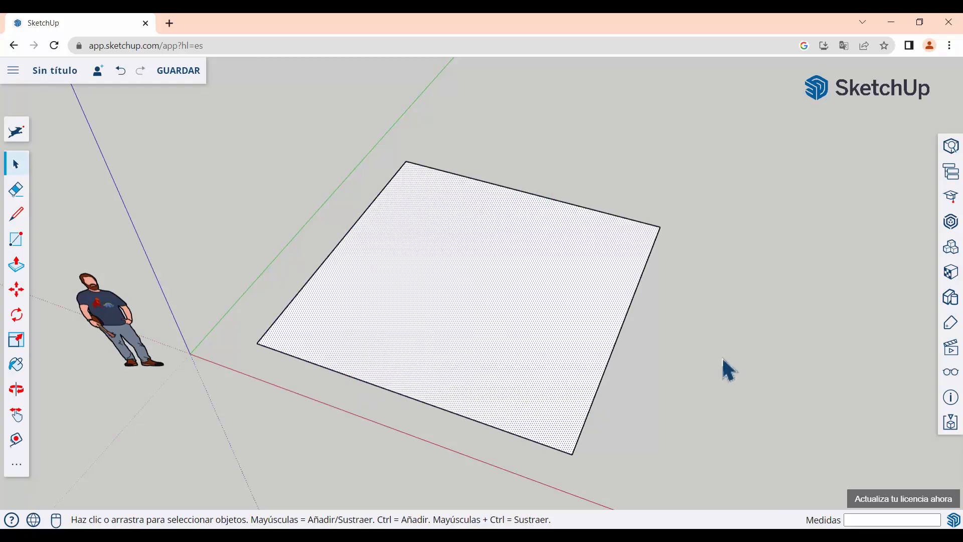
{"action": "left_click", "coordinate": [623, 377]}
{"action": "left_click", "coordinate": [602, 378]}
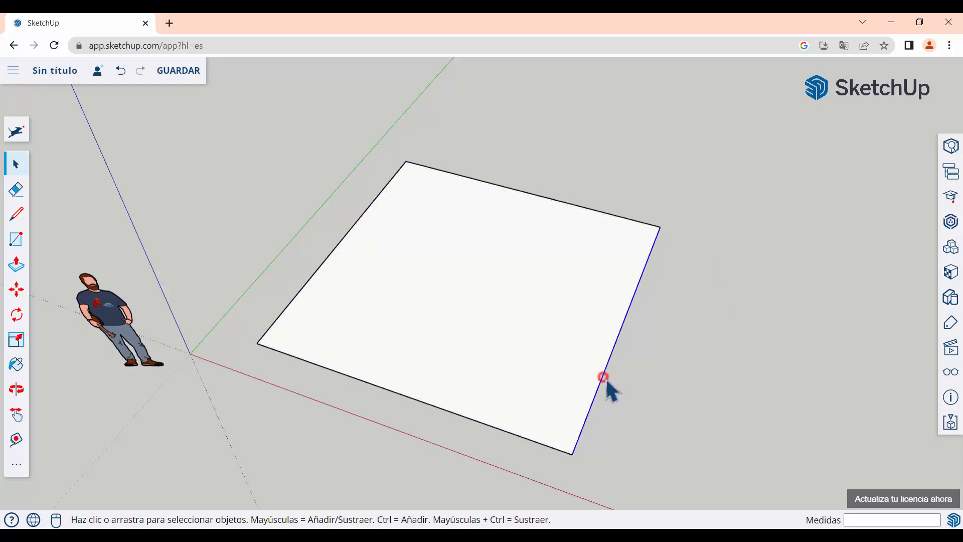
{"action": "left_click", "coordinate": [498, 301]}
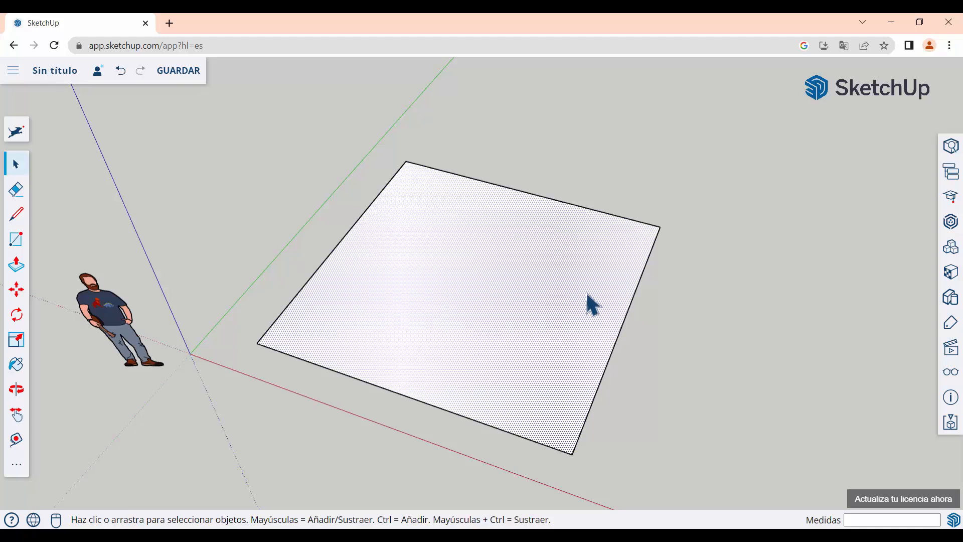
{"action": "left_click", "coordinate": [761, 296]}
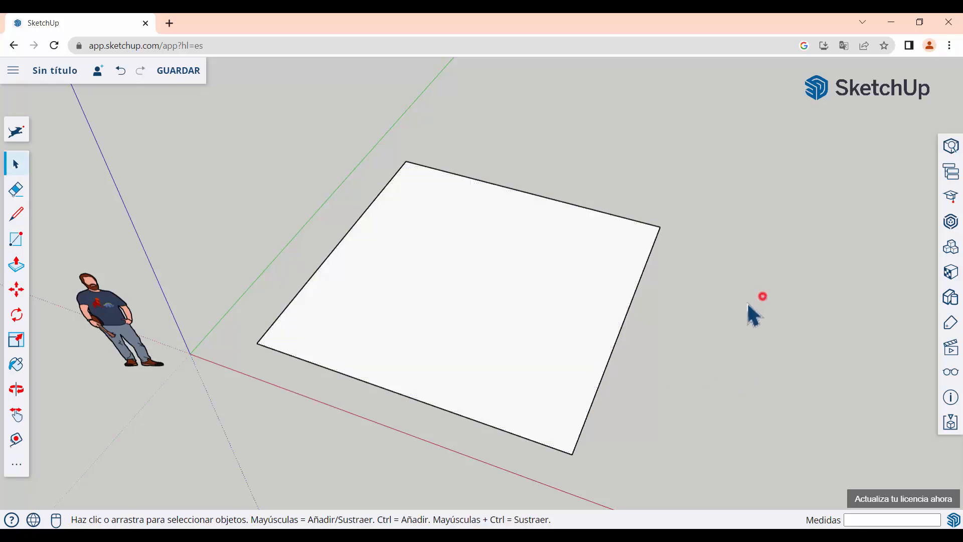
{"action": "left_click", "coordinate": [496, 299]}
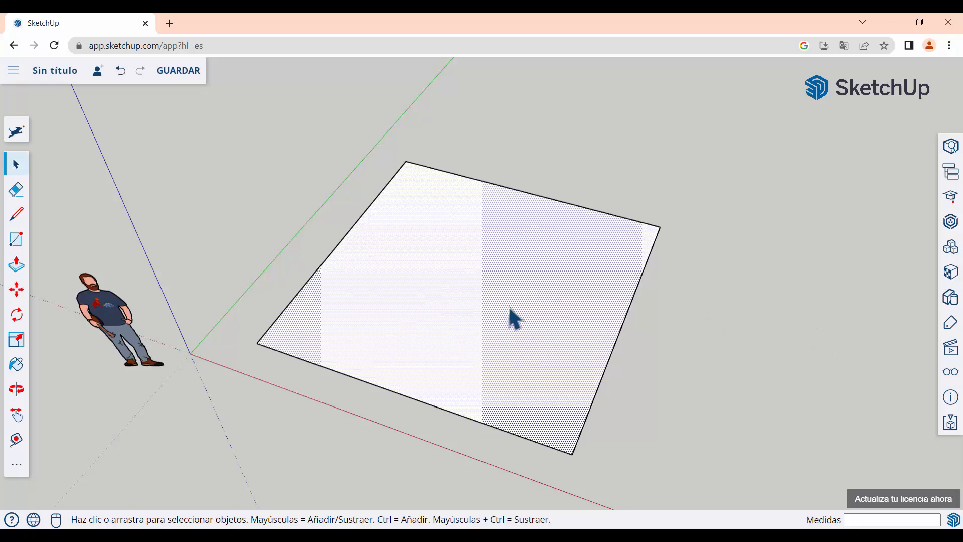
{"action": "left_click", "coordinate": [772, 358]}
Delete only the square's face without its edges, and undo the deletion.
{"action": "left_click", "coordinate": [475, 305]}
{"action": "key", "text": "Delete"}
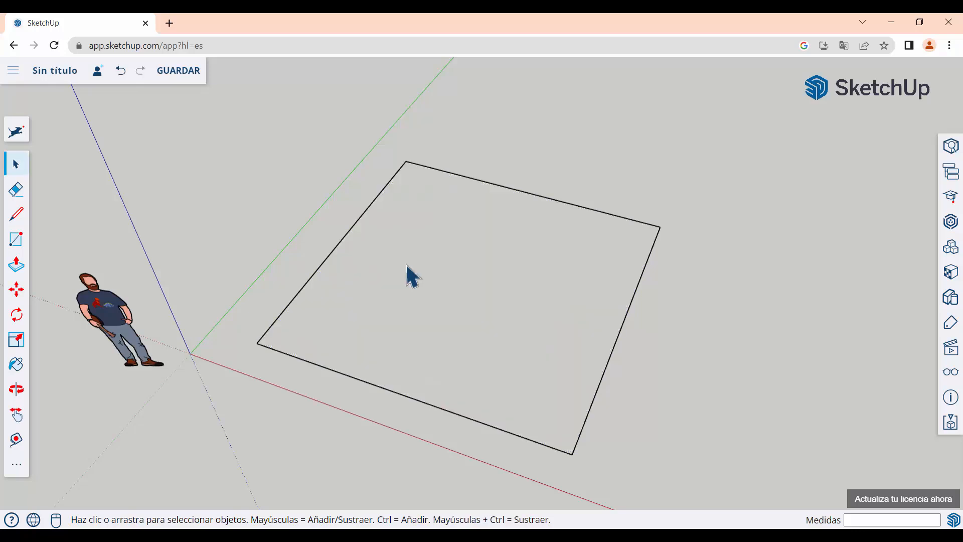
{"action": "middle_click_drag", "start_coordinate": [407, 269], "coordinate": [471, 338]}
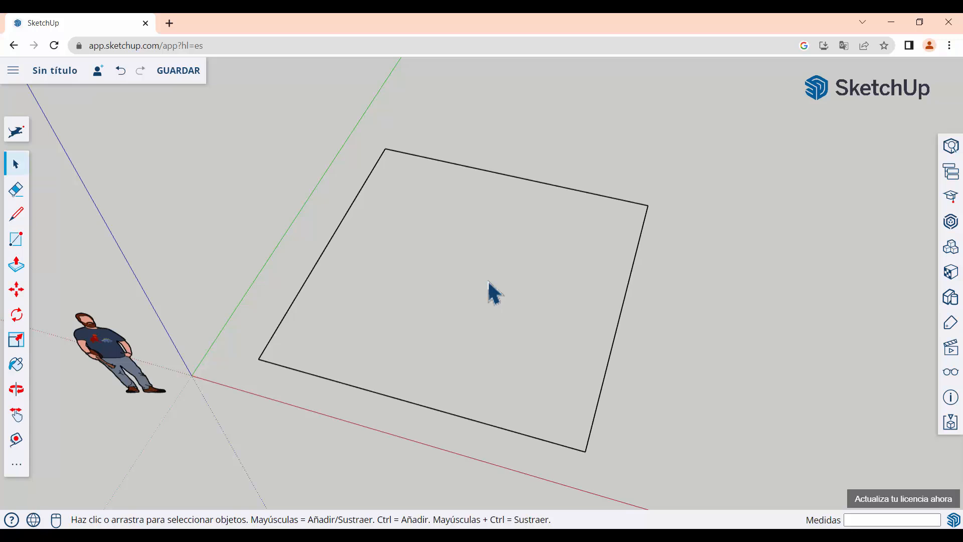
{"action": "key", "text": "ctrl+z"}
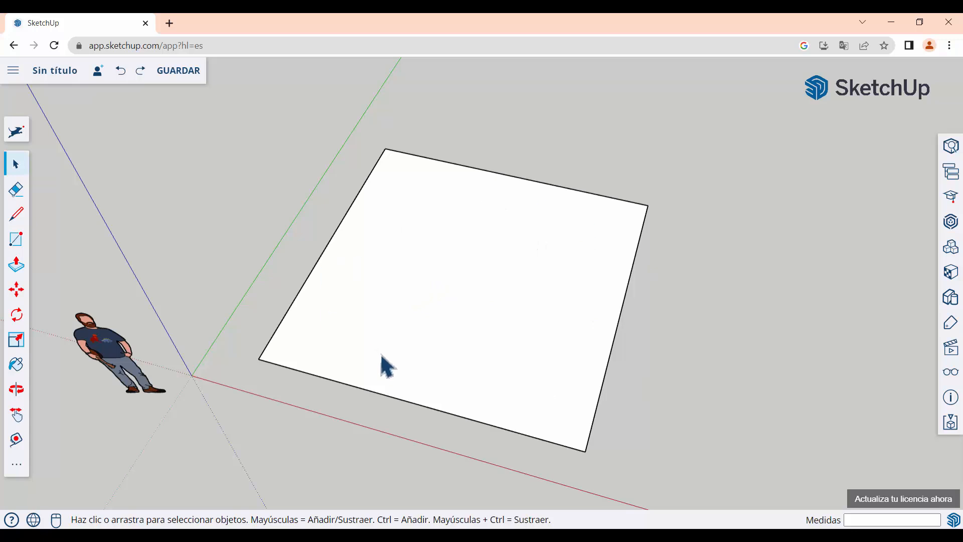
Delete the square's far edge parallel to the red axis, and undo the deletion.
{"action": "left_click", "coordinate": [526, 179]}
{"action": "left_click", "coordinate": [715, 234]}
{"action": "left_click", "coordinate": [619, 202]}
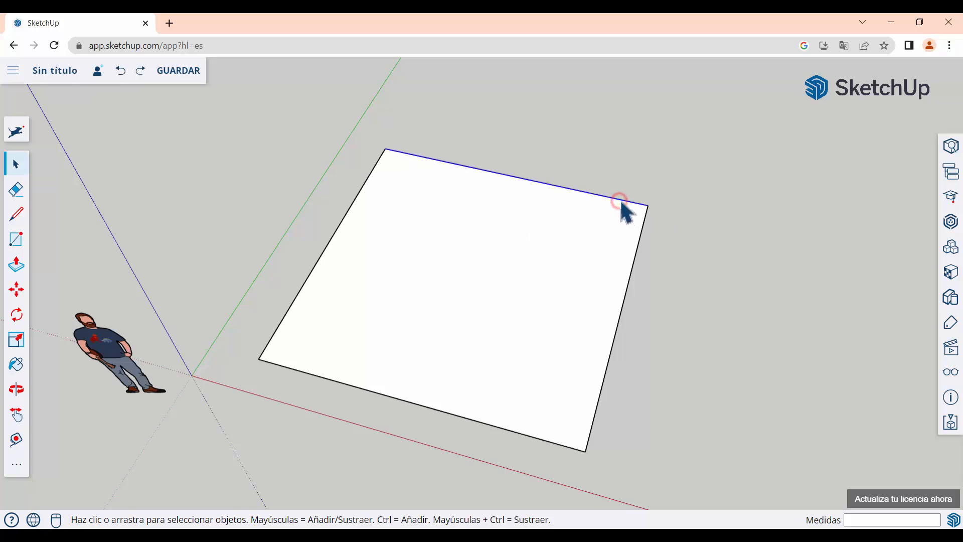
{"action": "key", "text": "Delete"}
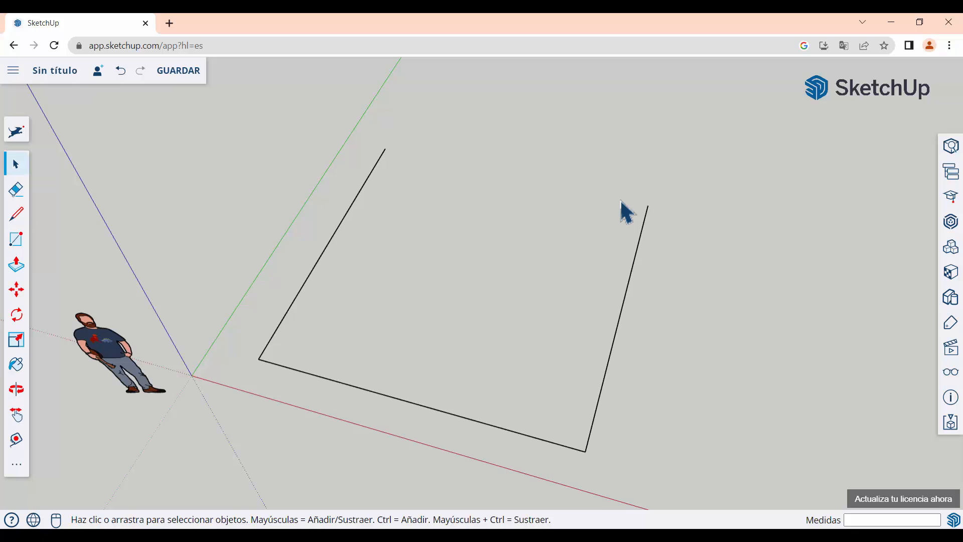
{"action": "key", "text": "ctrl+z"}
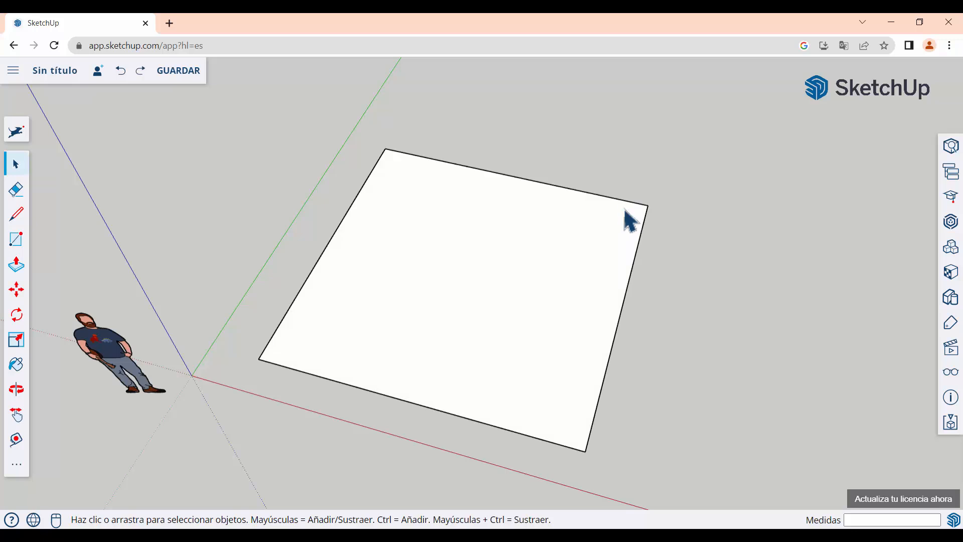
Extrude the square's face upward by about 4.33 m with Push/Pull.
{"action": "middle_click_drag", "start_coordinate": [688, 387], "coordinate": [643, 307]}
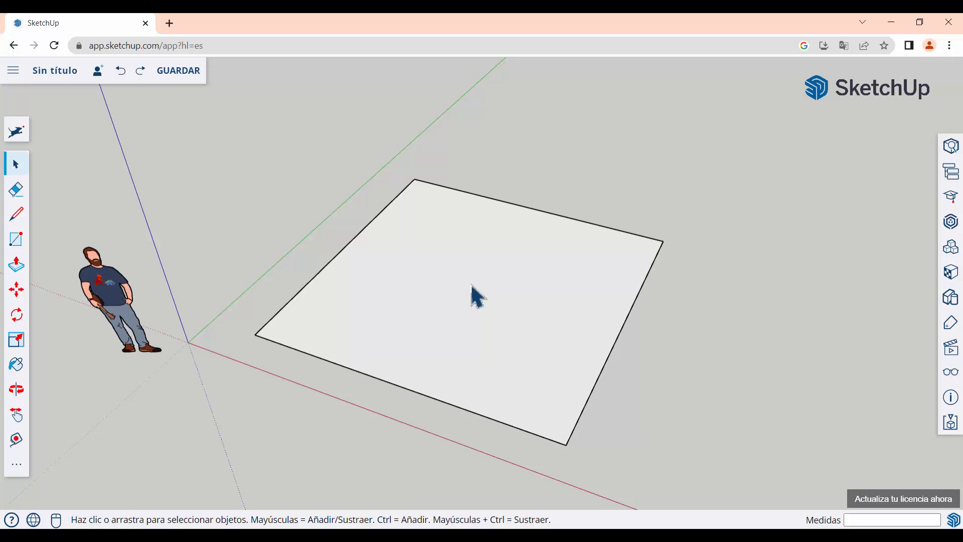
{"action": "middle_click_drag", "start_coordinate": [472, 286], "coordinate": [520, 317]}
{"action": "middle_click_drag", "start_coordinate": [436, 275], "coordinate": [594, 322]}
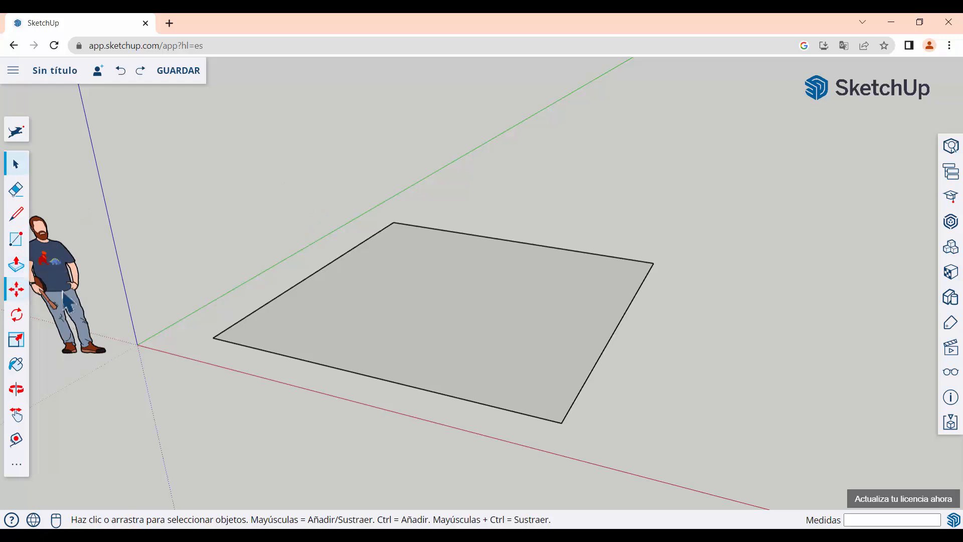
{"action": "left_click", "coordinate": [15, 271]}
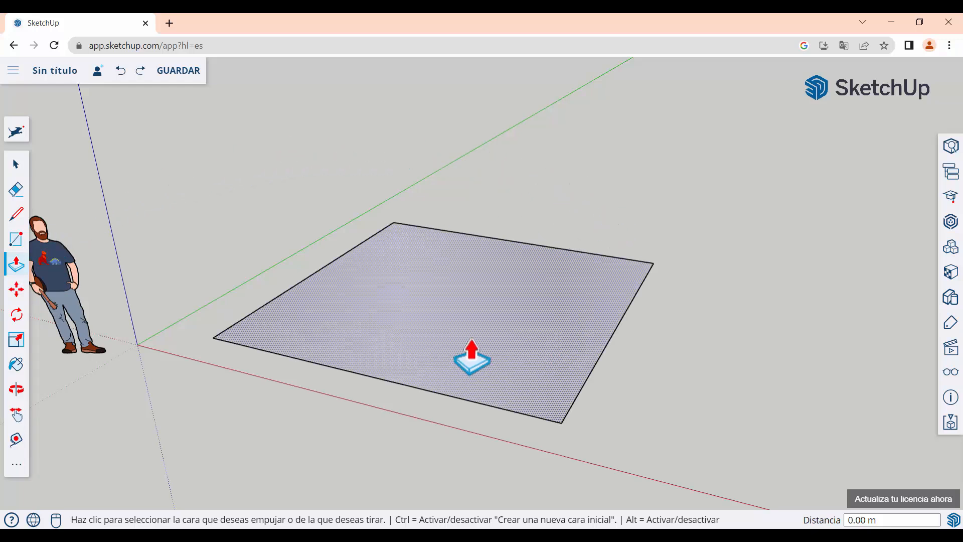
{"action": "scroll", "coordinate": [454, 330], "scroll_direction": "down", "scroll_amount": 3}
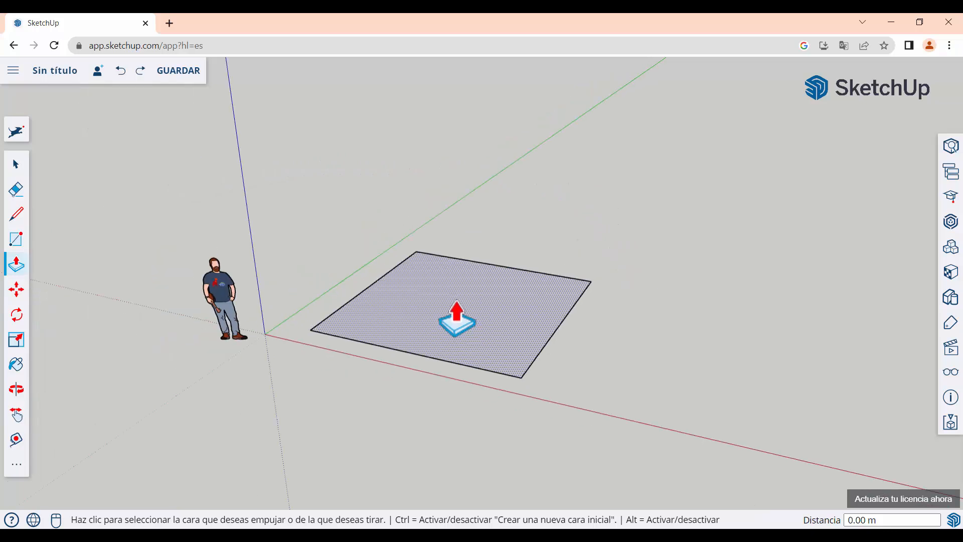
{"action": "scroll", "coordinate": [566, 273], "scroll_direction": "up", "scroll_amount": 3}
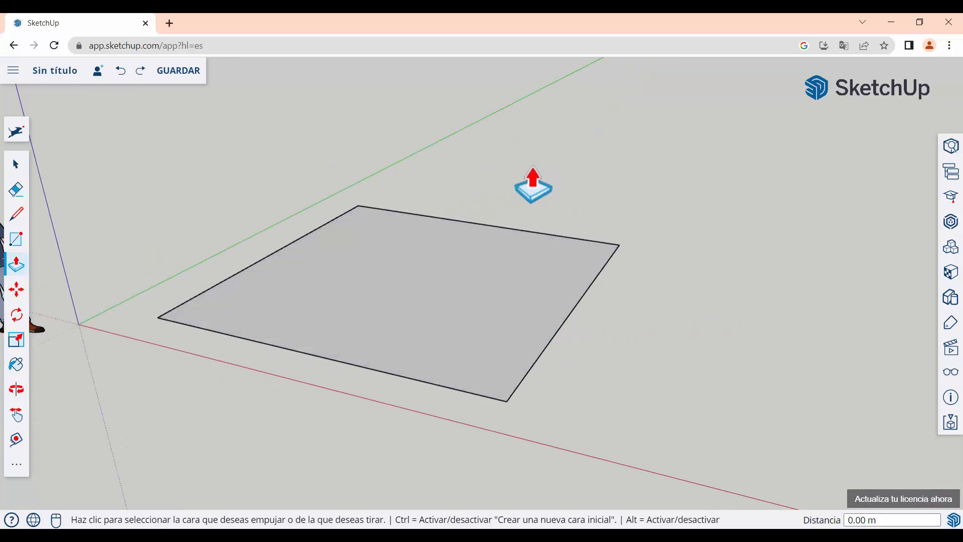
{"action": "left_click", "coordinate": [419, 311]}
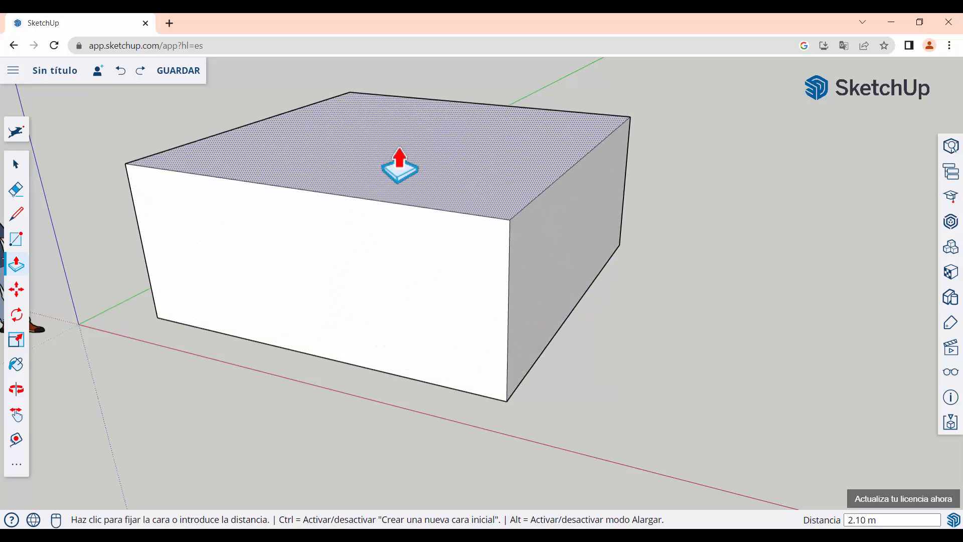
{"action": "scroll", "coordinate": [475, 394], "scroll_direction": "down", "scroll_amount": 3}
{"action": "scroll", "coordinate": [433, 236], "scroll_direction": "up", "scroll_amount": 2}
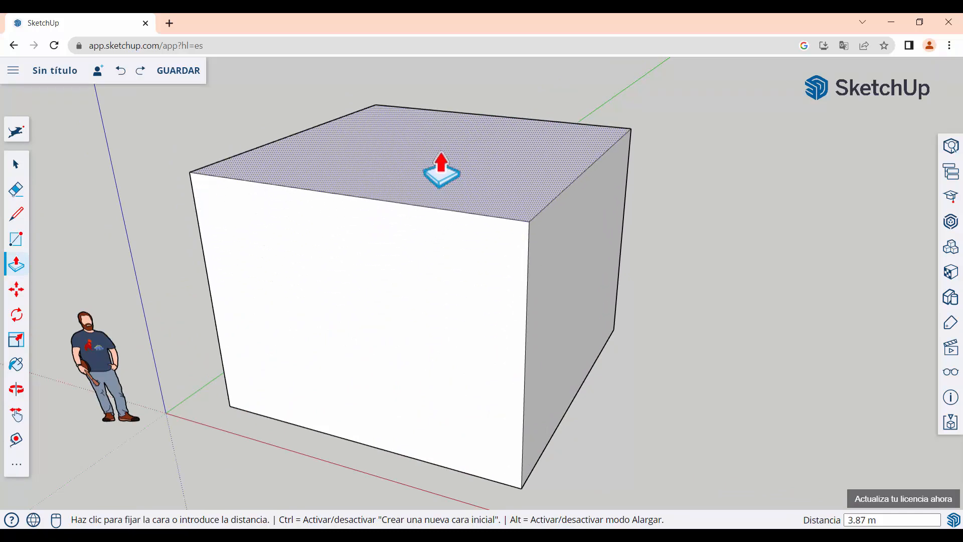
{"action": "left_click", "coordinate": [449, 144]}
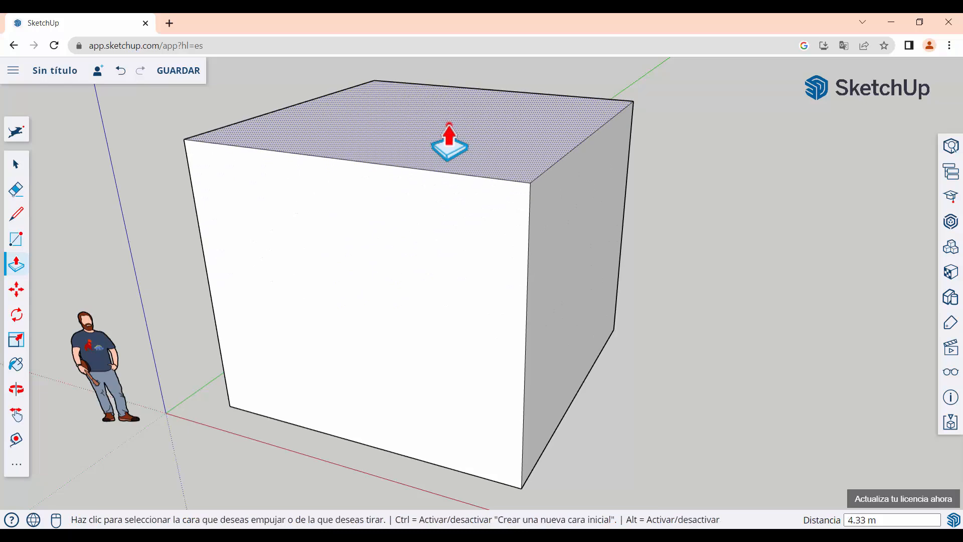
Orbit around the extruded box and undo the extrusion, going back to the flat square.
{"action": "key", "text": "o"}
{"action": "left_click_drag", "start_coordinate": [706, 233], "coordinate": [372, 237]}
{"action": "middle_click_drag", "start_coordinate": [373, 237], "coordinate": [699, 261]}
{"action": "scroll", "coordinate": [473, 286], "scroll_direction": "down", "scroll_amount": 2}
{"action": "middle_click_drag", "start_coordinate": [474, 286], "coordinate": [815, 371]}
{"action": "key", "text": "ctrl+z"}
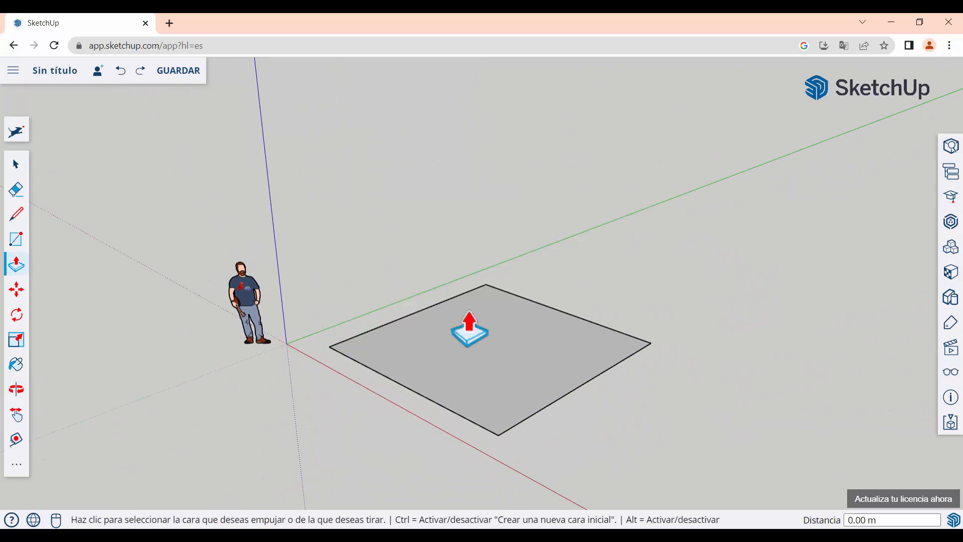
Extrude the square's face upward by exactly 5 m with Push/Pull to form a cube.
{"action": "middle_click_drag", "start_coordinate": [217, 278], "coordinate": [584, 331]}
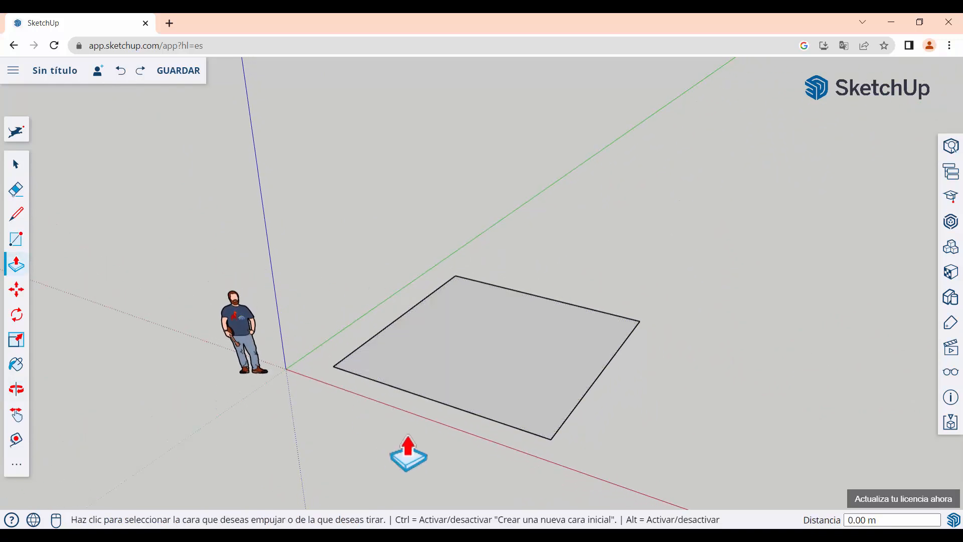
{"action": "middle_click_drag", "start_coordinate": [400, 458], "coordinate": [555, 458]}
{"action": "middle_click_drag", "start_coordinate": [701, 339], "coordinate": [518, 291]}
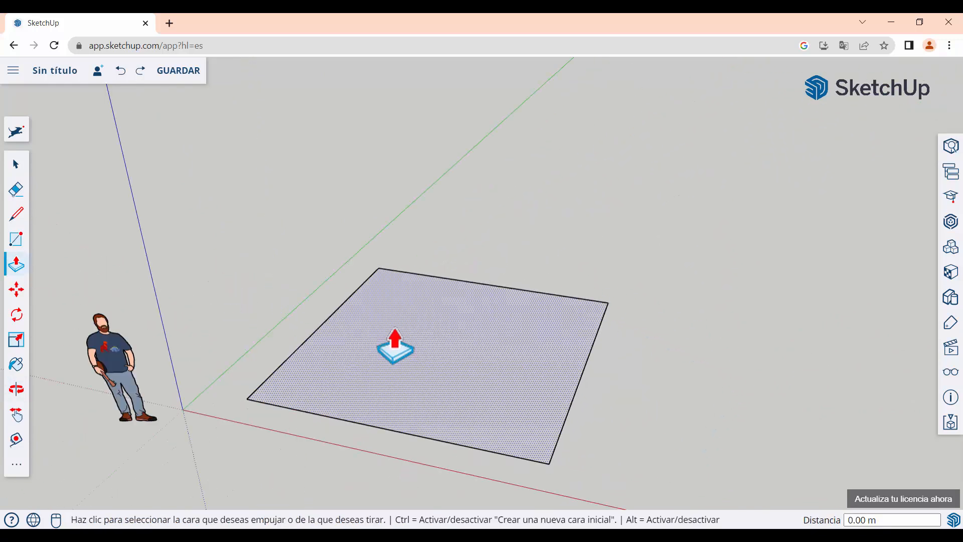
{"action": "left_click", "coordinate": [453, 354]}
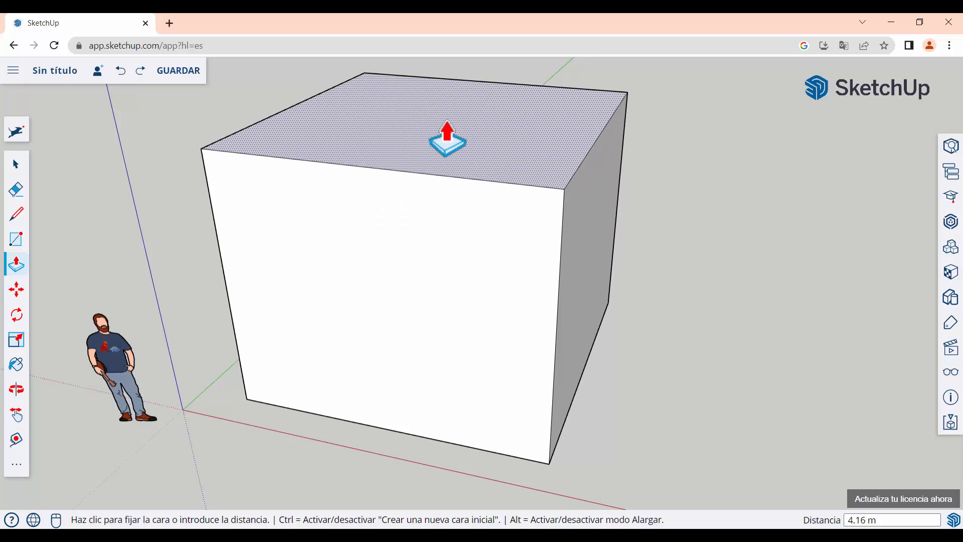
{"action": "key", "text": "Return"}
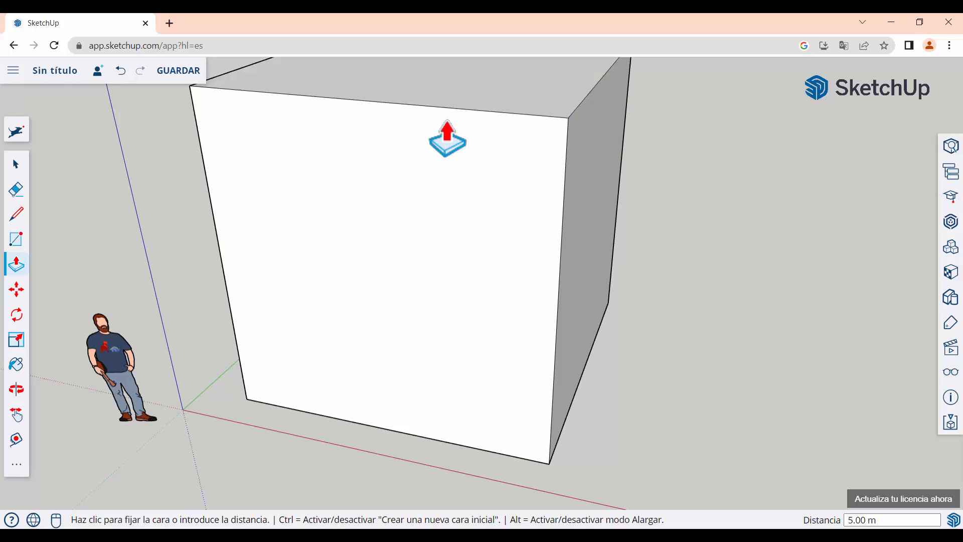
{"action": "scroll", "coordinate": [472, 216], "scroll_direction": "down", "scroll_amount": 3}
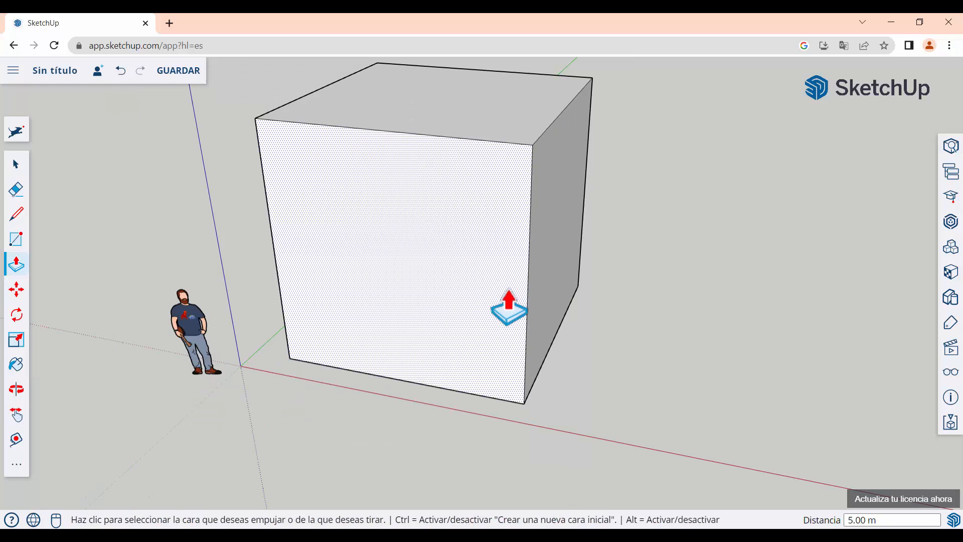
Examine the cube's faces and edges from several angles and distances.
{"action": "left_click", "coordinate": [13, 168]}
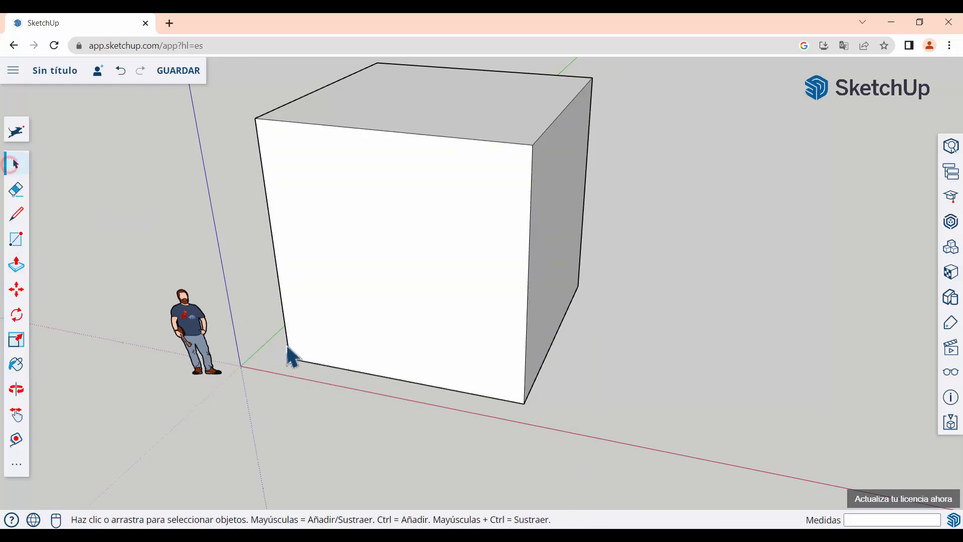
{"action": "middle_click_drag", "start_coordinate": [409, 326], "coordinate": [485, 311]}
{"action": "middle_click_drag", "start_coordinate": [532, 396], "coordinate": [544, 434]}
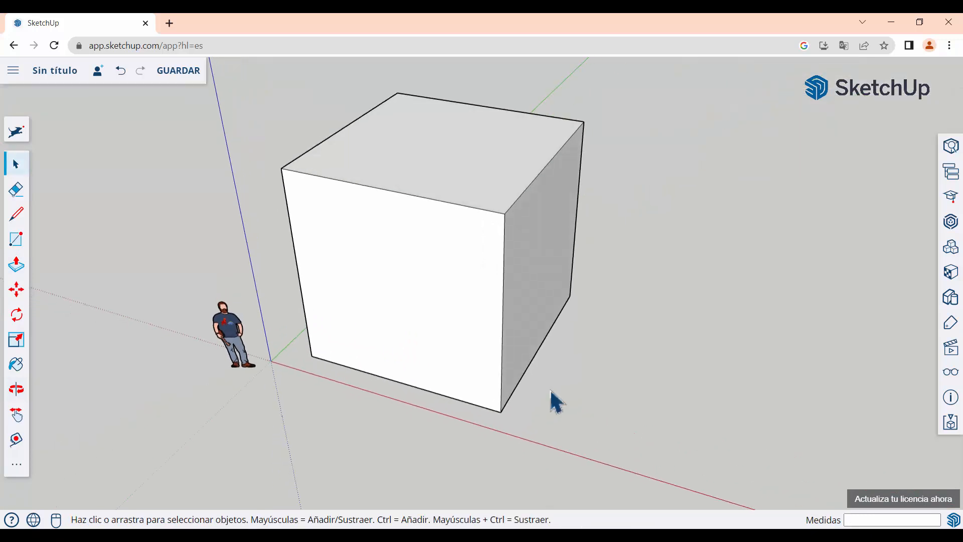
{"action": "middle_click_drag", "start_coordinate": [585, 339], "coordinate": [602, 321]}
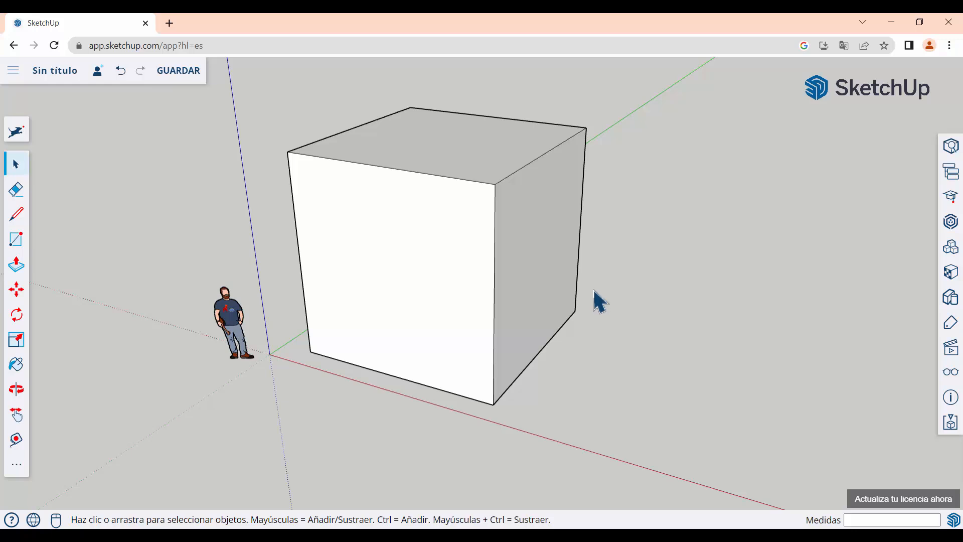
{"action": "scroll", "coordinate": [596, 296], "scroll_direction": "down", "scroll_amount": 2}
{"action": "middle_click_drag", "start_coordinate": [596, 296], "coordinate": [462, 271]}
{"action": "scroll", "coordinate": [473, 259], "scroll_direction": "up", "scroll_amount": 2}
{"action": "scroll", "coordinate": [472, 259], "scroll_direction": "up", "scroll_amount": 2}
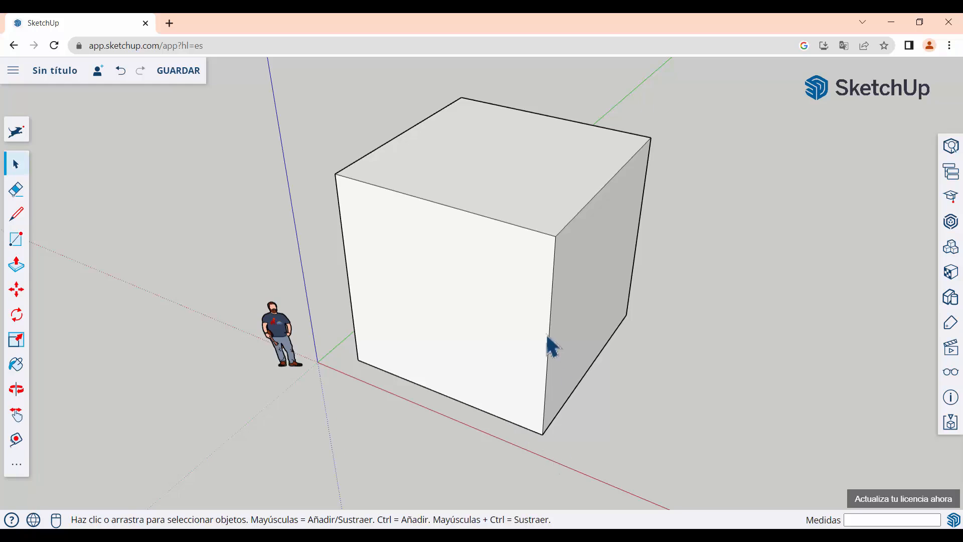
{"action": "mouse_move", "coordinate": [691, 386]}
{"action": "middle_mouse_down"}
{"action": "mouse_move", "coordinate": [594, 263]}
{"action": "mouse_move", "coordinate": [529, 280]}
{"action": "mouse_move", "coordinate": [641, 324]}
{"action": "mouse_move", "coordinate": [557, 191]}
{"action": "middle_mouse_up"}
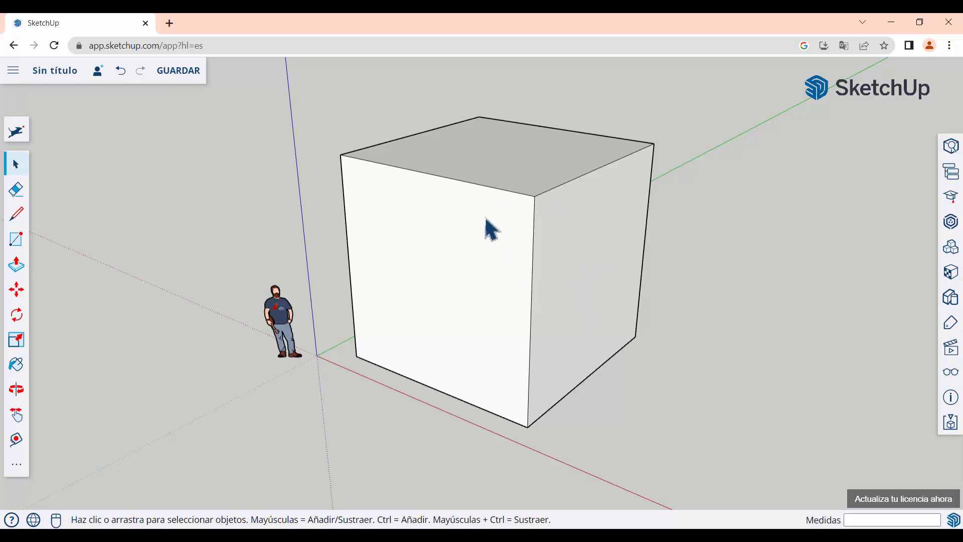
Delete the cube's front face along the red axis, look inside the box, and undo the deletion.
{"action": "left_click", "coordinate": [417, 286]}
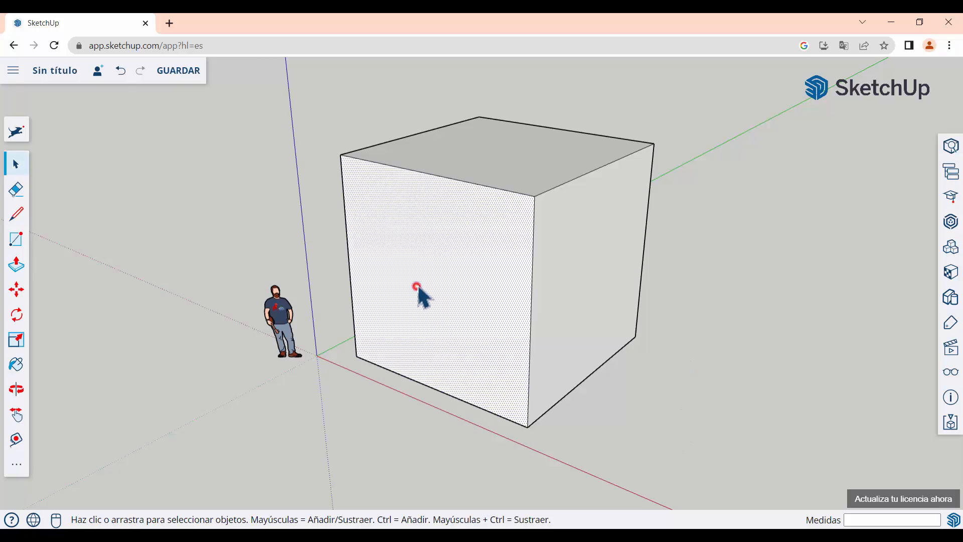
{"action": "key", "text": "Delete"}
{"action": "middle_click_drag", "start_coordinate": [442, 287], "coordinate": [466, 282]}
{"action": "scroll", "coordinate": [467, 281], "scroll_direction": "up", "scroll_amount": 3}
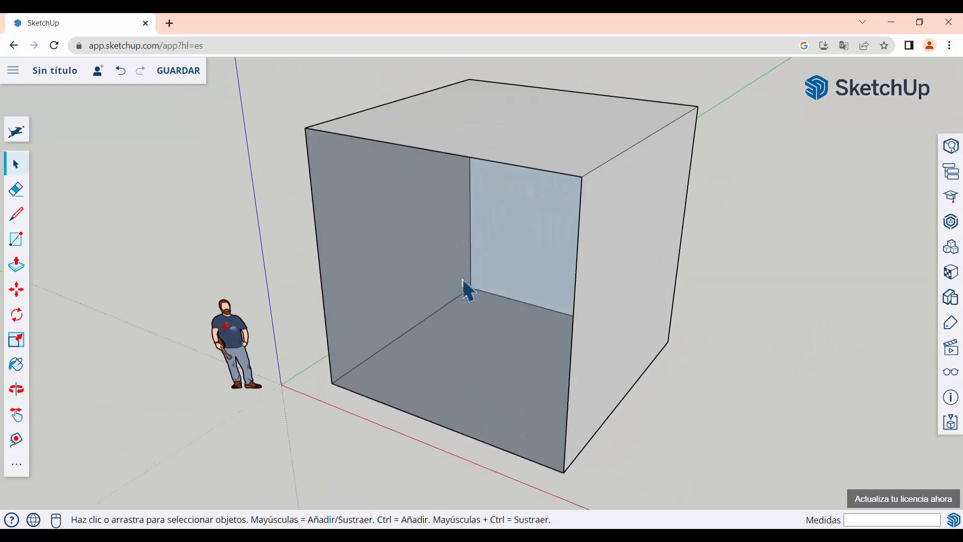
{"action": "key", "text": "ctrl+z"}
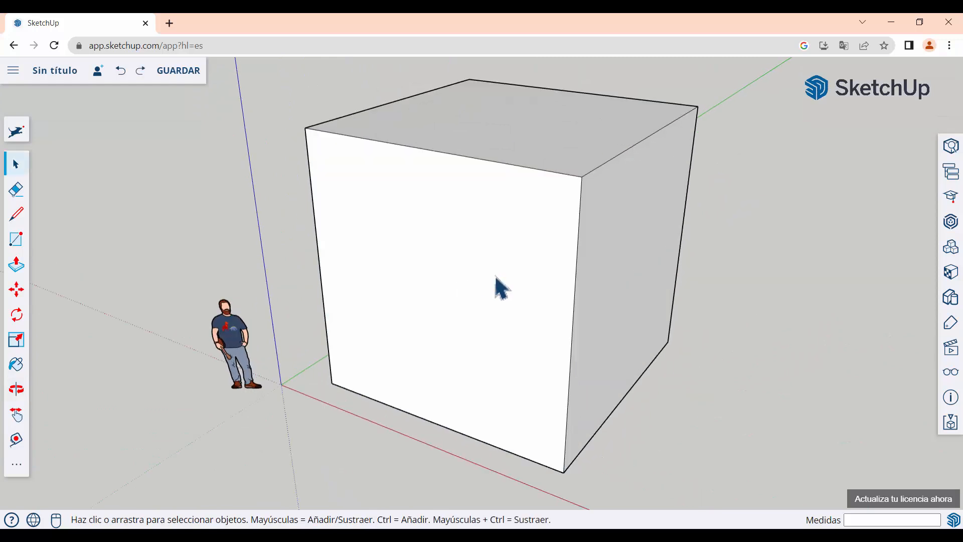
Delete the upper edge shared by the cube's front and top faces, and undo the deletion.
{"action": "left_click", "coordinate": [467, 157]}
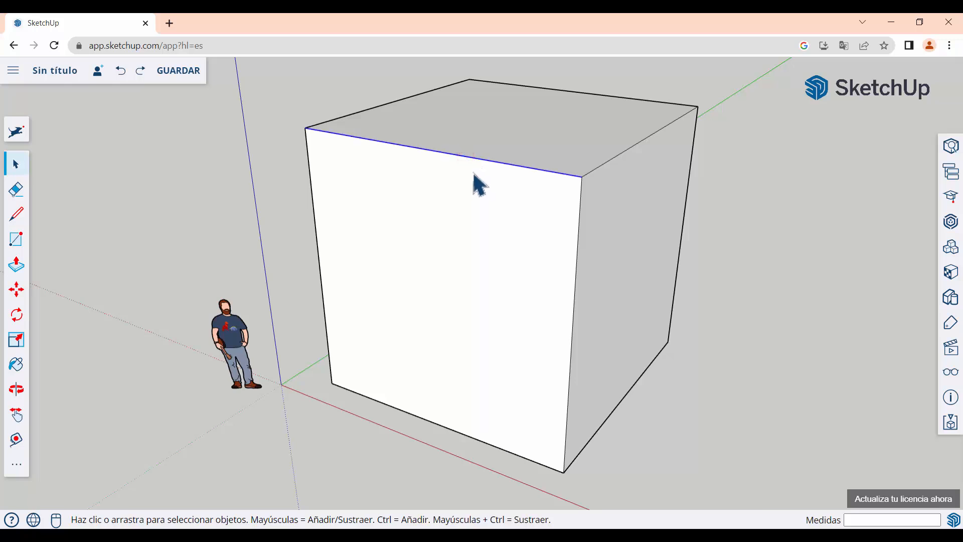
{"action": "key", "text": "Delete"}
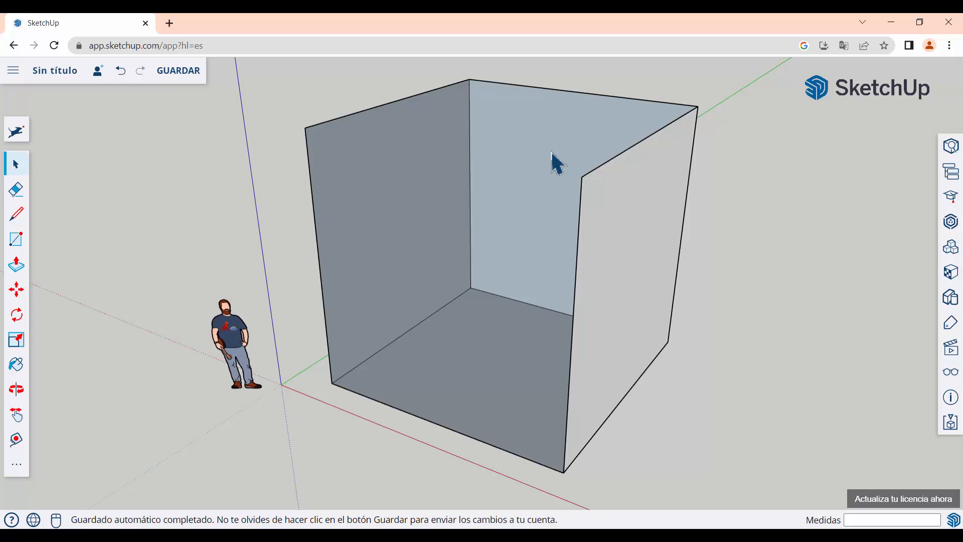
{"action": "key", "text": "ctrl+z"}
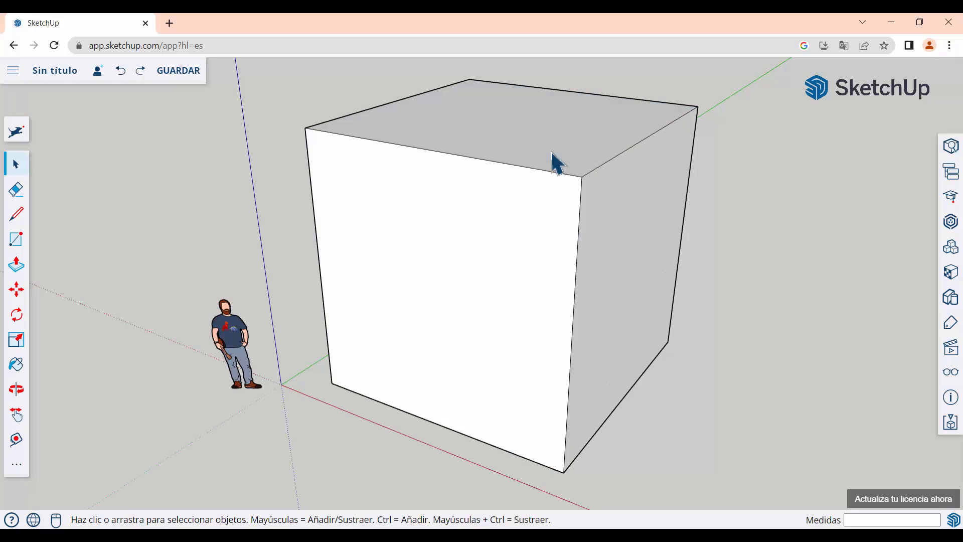
Draw a 5 m line parallel to the red axis on the ground beside the cube.
{"action": "scroll", "coordinate": [554, 161], "scroll_direction": "down", "scroll_amount": 2}
{"action": "scroll", "coordinate": [555, 209], "scroll_direction": "up", "scroll_amount": 2}
{"action": "scroll", "coordinate": [552, 208], "scroll_direction": "down", "scroll_amount": 1}
{"action": "scroll", "coordinate": [405, 189], "scroll_direction": "down", "scroll_amount": 1}
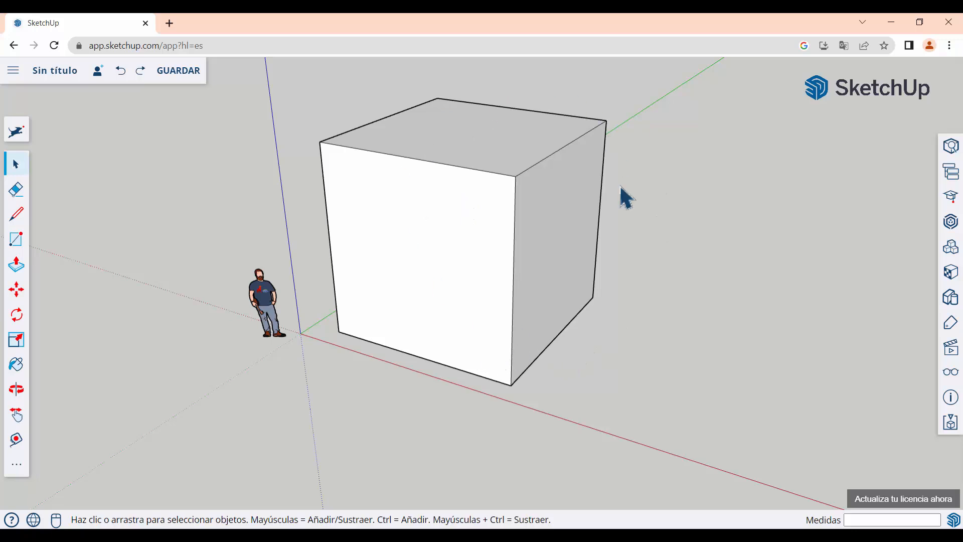
{"action": "scroll", "coordinate": [208, 227], "scroll_direction": "down", "scroll_amount": 1}
{"action": "scroll", "coordinate": [208, 227], "scroll_direction": "down", "scroll_amount": 3}
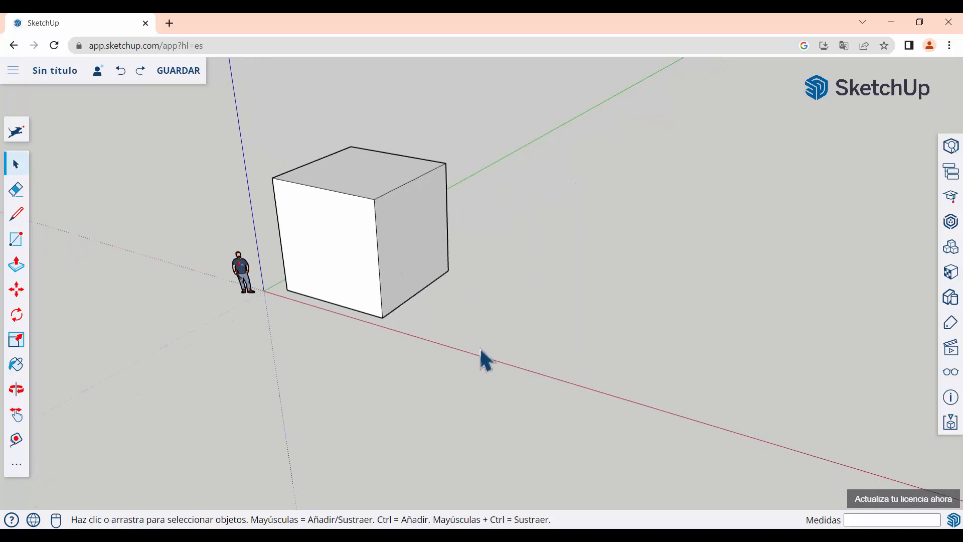
{"action": "scroll", "coordinate": [480, 346], "scroll_direction": "up", "scroll_amount": 3}
{"action": "middle_click_drag", "start_coordinate": [348, 215], "coordinate": [380, 216]}
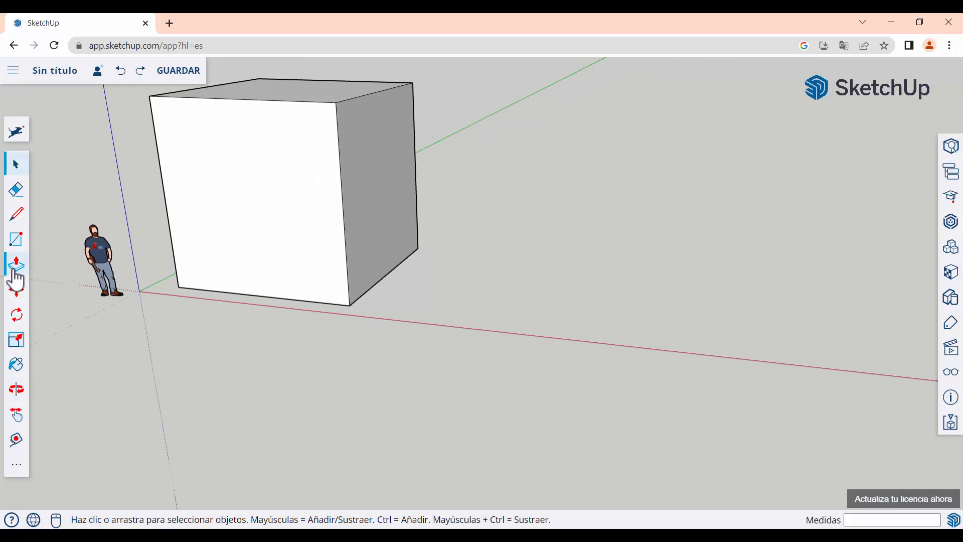
{"action": "middle_click_drag", "start_coordinate": [425, 312], "coordinate": [397, 348]}
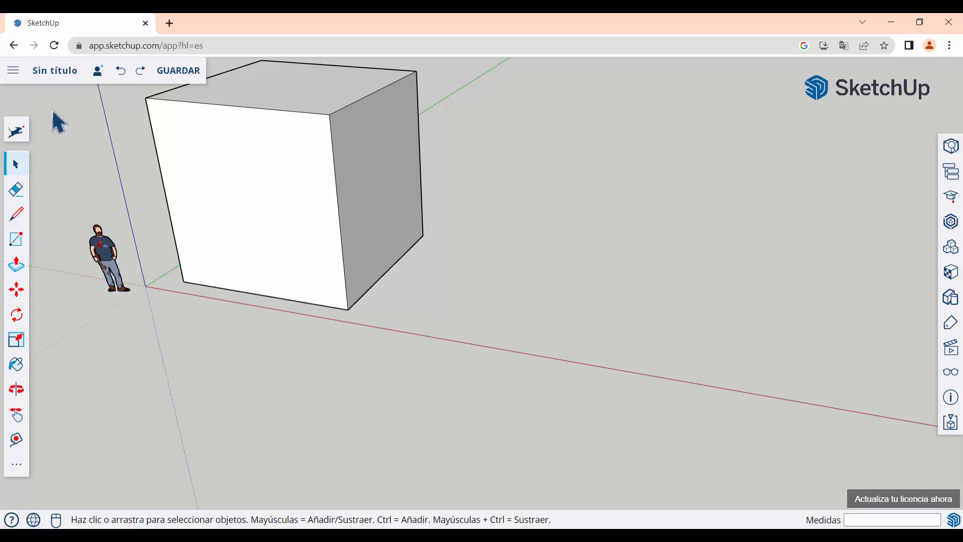
{"action": "left_click", "coordinate": [18, 225]}
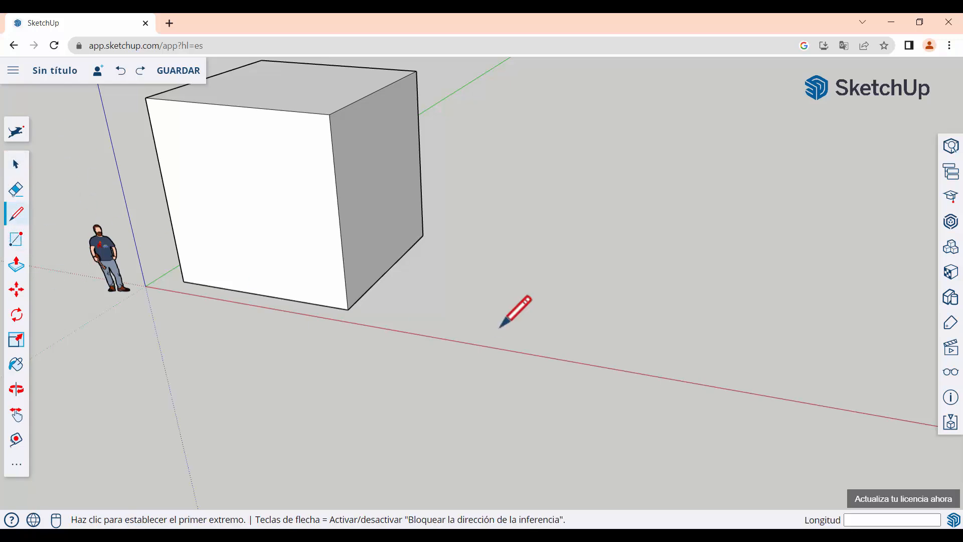
{"action": "left_click", "coordinate": [477, 329]}
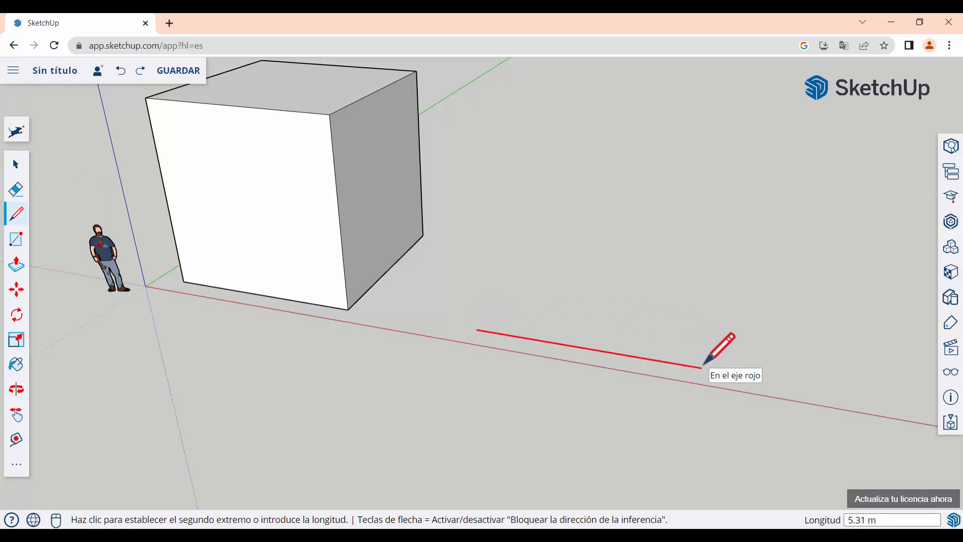
{"action": "type", "text": "5"}
{"action": "key", "text": "Return"}
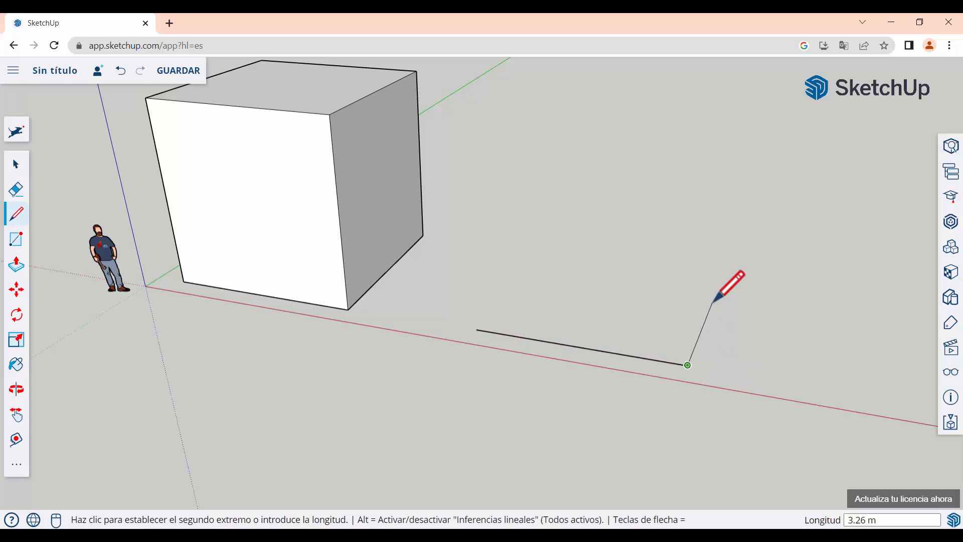
Continue the outline with a side parallel to the green axis and a 5 m side locked back along the red axis.
{"action": "left_click", "coordinate": [703, 271]}
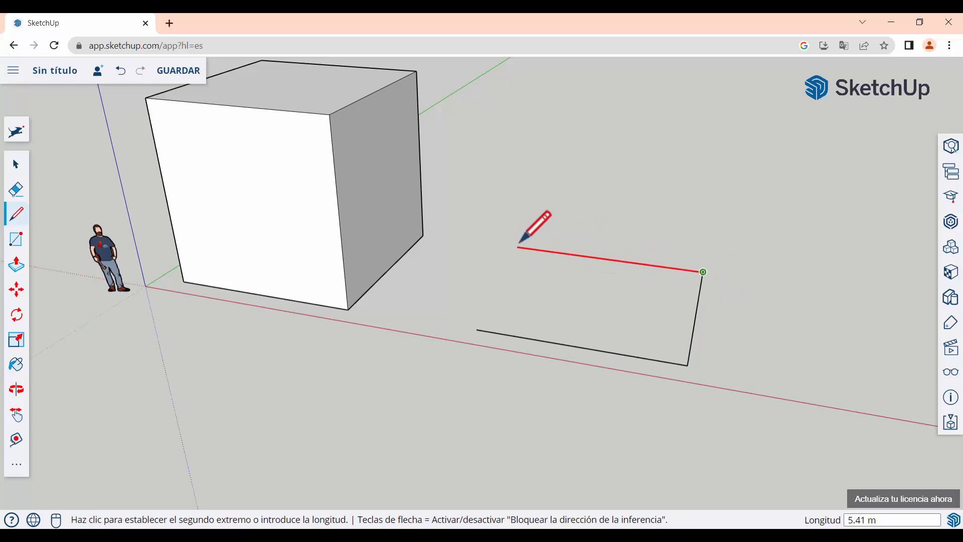
{"action": "key", "text": "Right"}
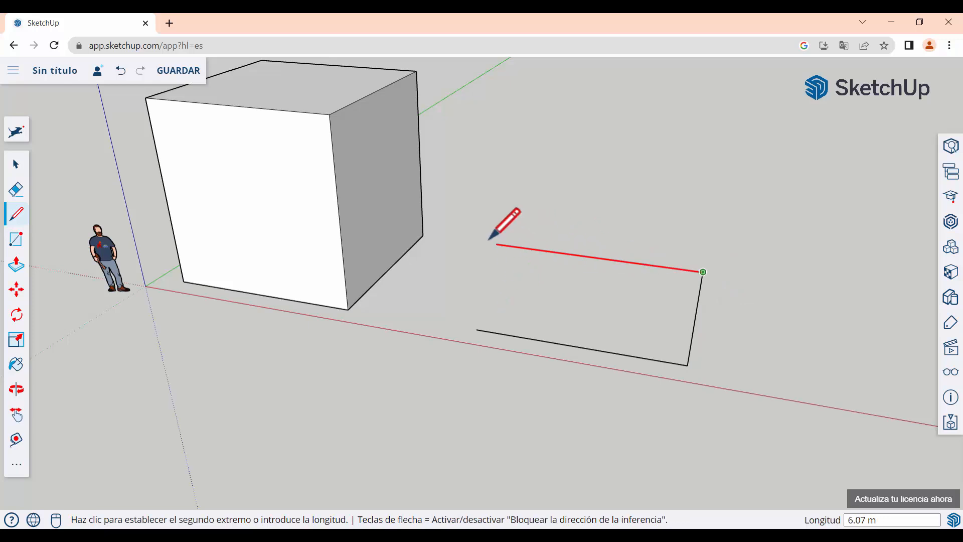
{"action": "type", "text": "5"}
{"action": "key", "text": "Return"}
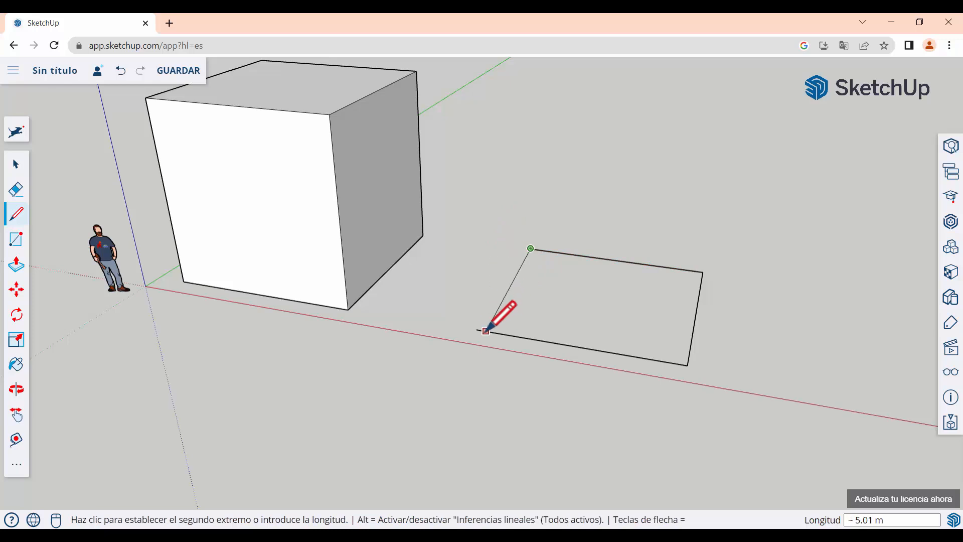
Close the ground outline beside the cube by joining the last side to its starting endpoint.
{"action": "left_click", "coordinate": [477, 329]}
{"action": "middle_click_drag", "start_coordinate": [572, 323], "coordinate": [529, 315]}
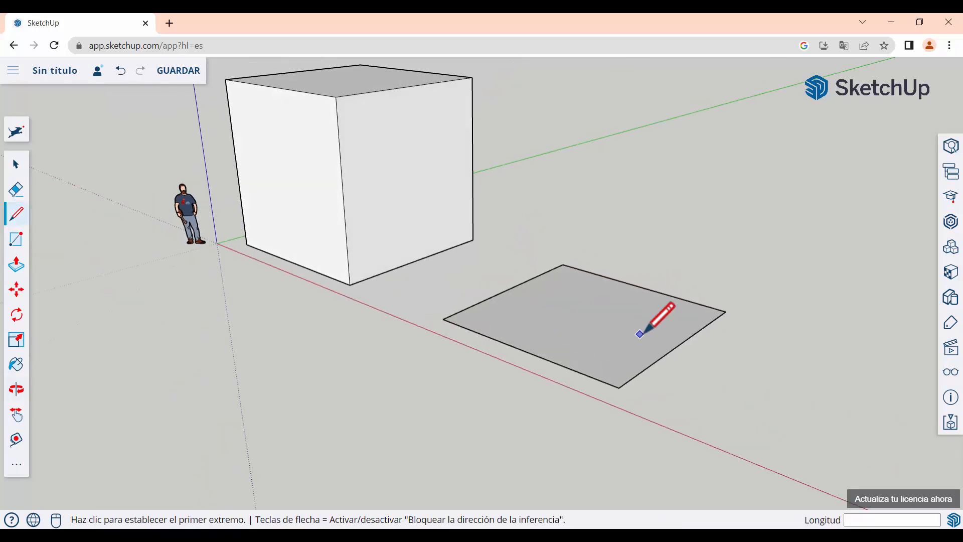
{"action": "scroll", "coordinate": [645, 329], "scroll_direction": "up", "scroll_amount": 5}
{"action": "scroll", "coordinate": [552, 308], "scroll_direction": "down", "scroll_amount": 5}
Draw a 5 m vertical line along the blue axis from the new square's back corner farthest from the cube.
{"action": "mouse_move", "coordinate": [577, 350]}
{"action": "middle_mouse_down"}
{"action": "mouse_move", "coordinate": [597, 346]}
{"action": "mouse_move", "coordinate": [677, 286]}
{"action": "middle_mouse_up"}
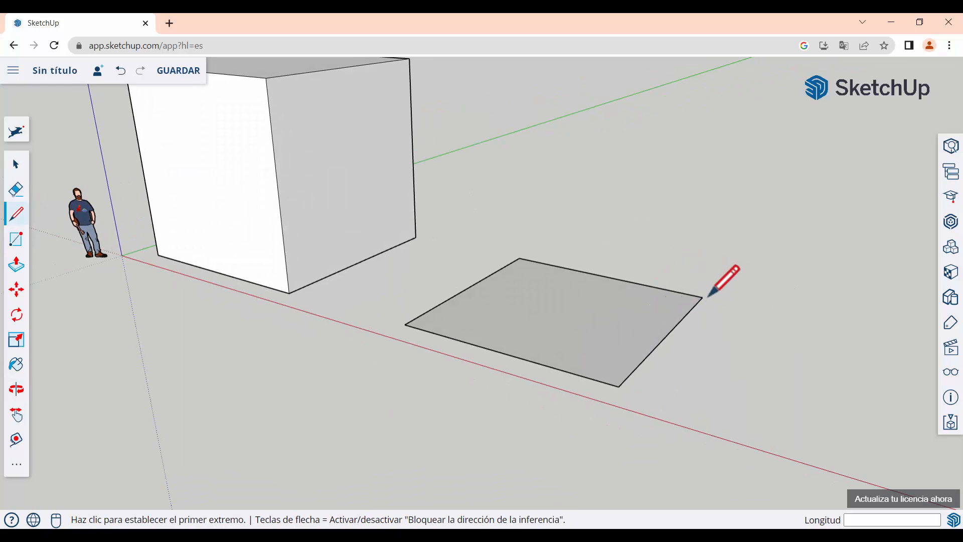
{"action": "left_click", "coordinate": [703, 297]}
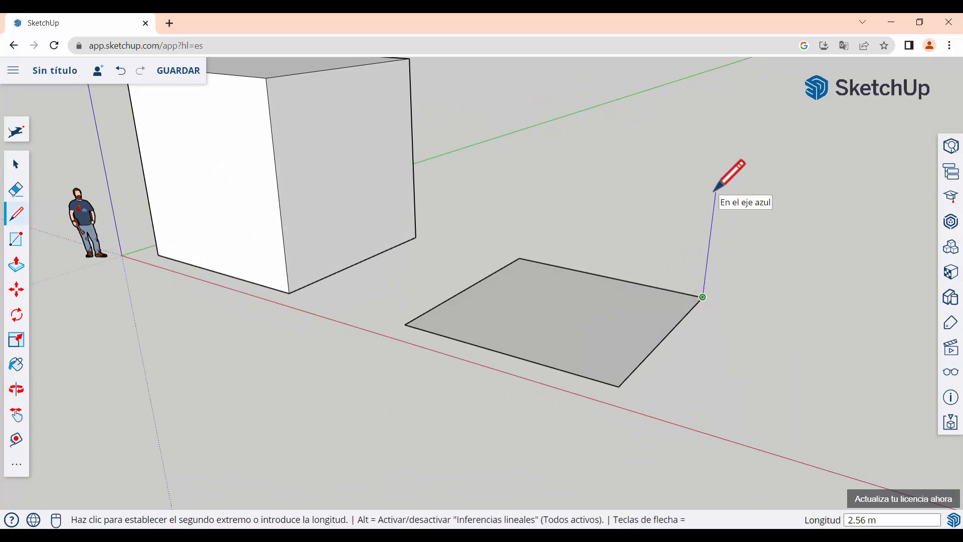
{"action": "type", "text": "5"}
{"action": "key", "text": "Return"}
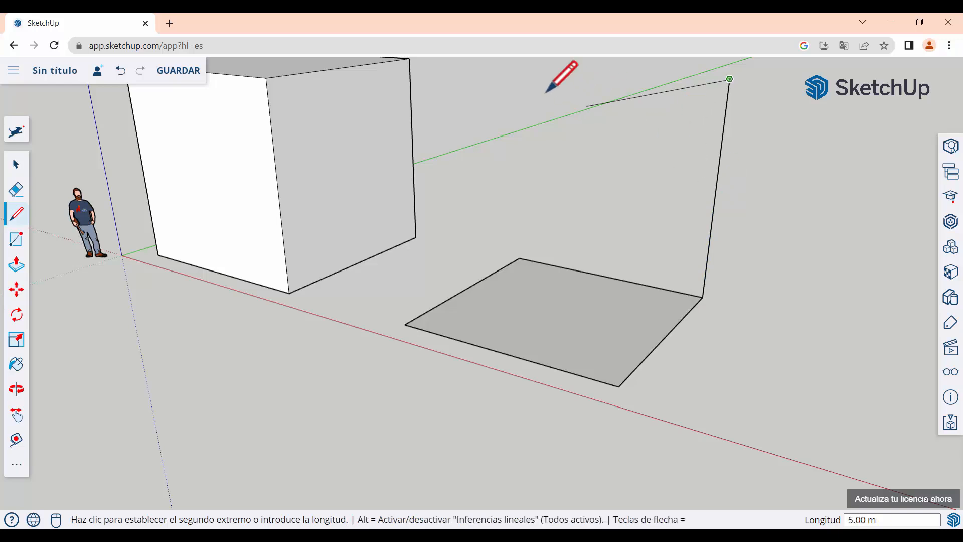
Complete the upright back face with a 5 m edge locked to the red axis and an edge down to the square's corner.
{"action": "scroll", "coordinate": [723, 195], "scroll_direction": "down", "scroll_amount": 3}
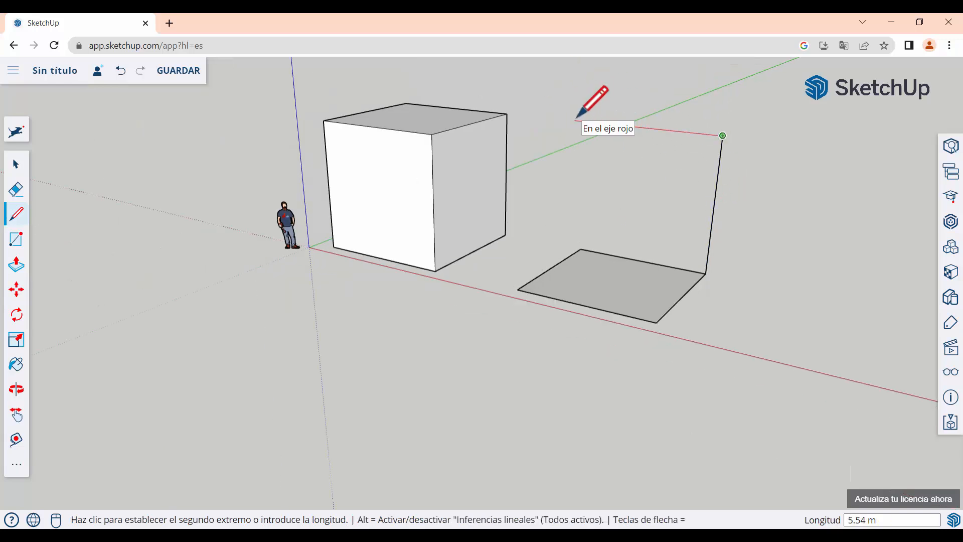
{"action": "key", "text": "Right"}
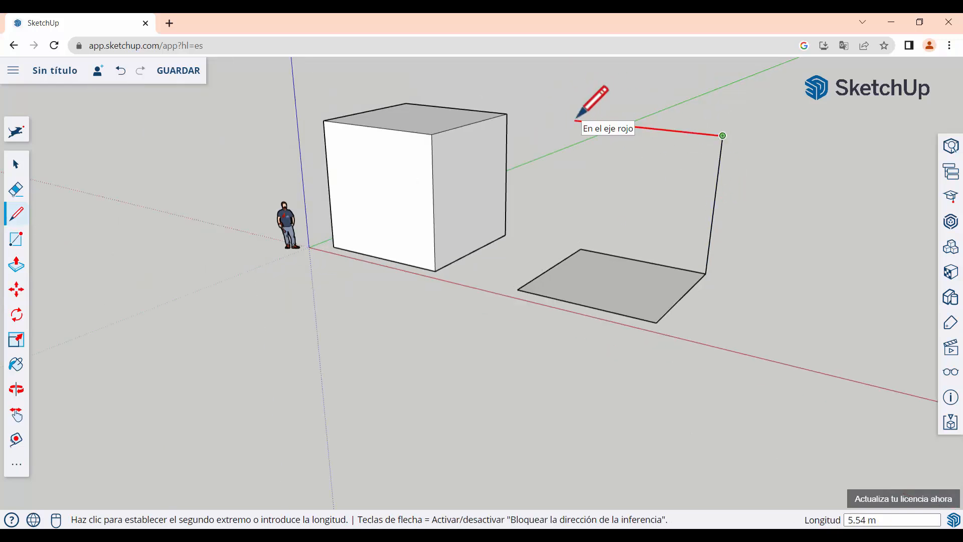
{"action": "key", "text": "Return"}
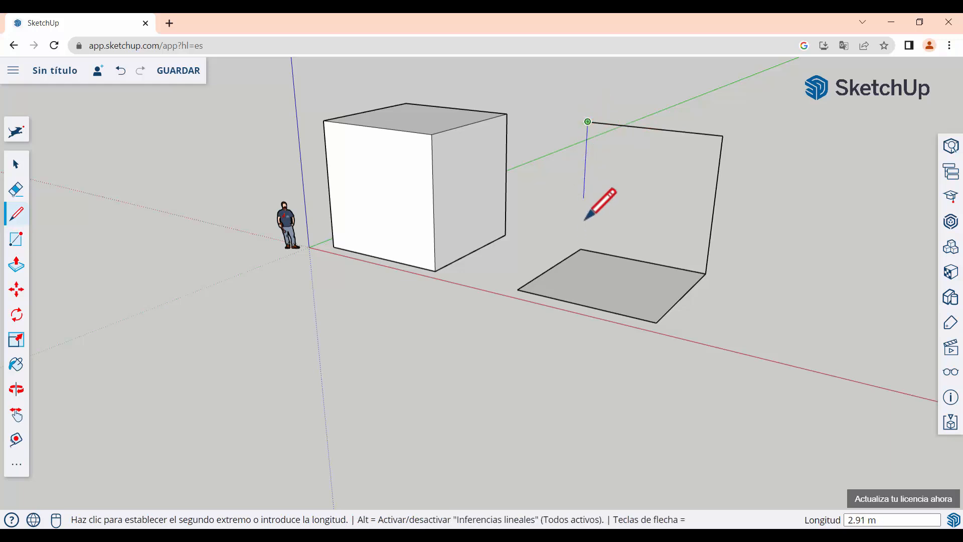
{"action": "left_click", "coordinate": [582, 248]}
{"action": "mouse_move", "coordinate": [731, 275]}
{"action": "middle_mouse_down"}
{"action": "mouse_move", "coordinate": [501, 230]}
{"action": "mouse_move", "coordinate": [426, 246]}
{"action": "mouse_move", "coordinate": [678, 312]}
{"action": "middle_mouse_up"}
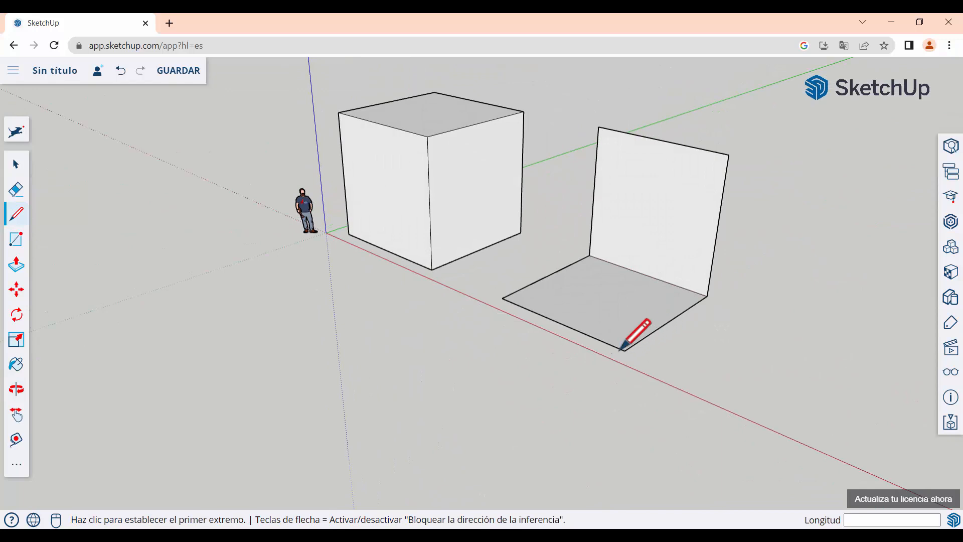
Build the outer side face with a 5 m edge locked to the blue axis from the front corner, joined to the back face's upper corner.
{"action": "mouse_move", "coordinate": [624, 350]}
{"action": "middle_mouse_down"}
{"action": "mouse_move", "coordinate": [791, 362]}
{"action": "mouse_move", "coordinate": [686, 296]}
{"action": "middle_mouse_up"}
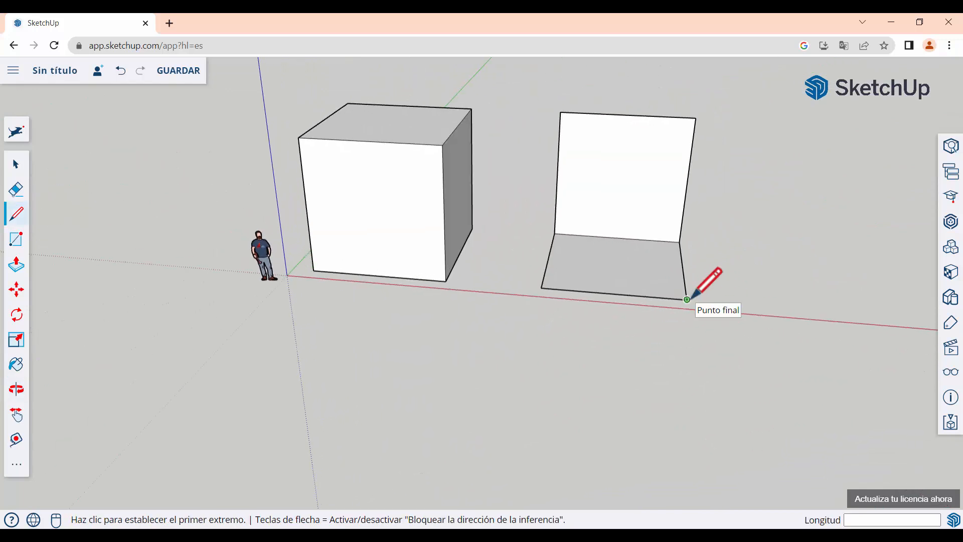
{"action": "left_click", "coordinate": [688, 299]}
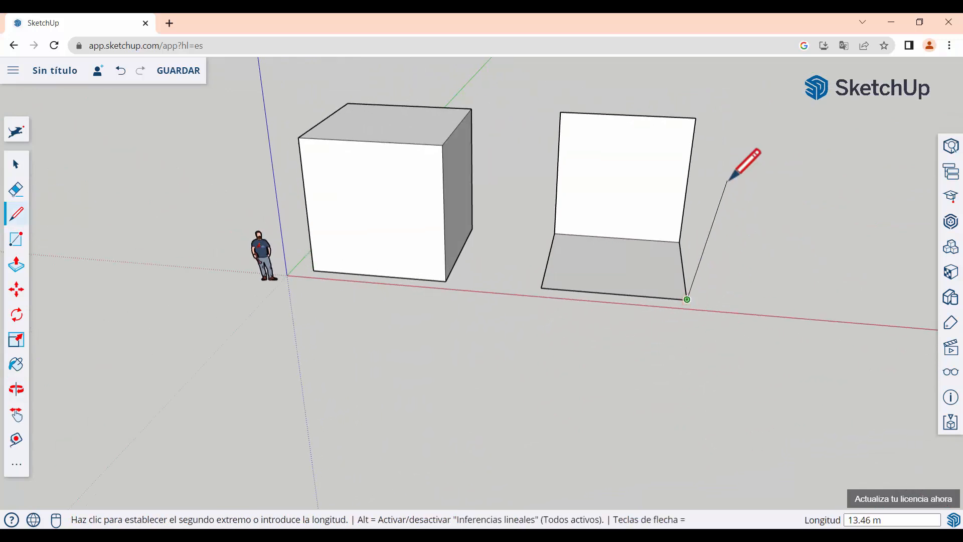
{"action": "key", "text": "Up"}
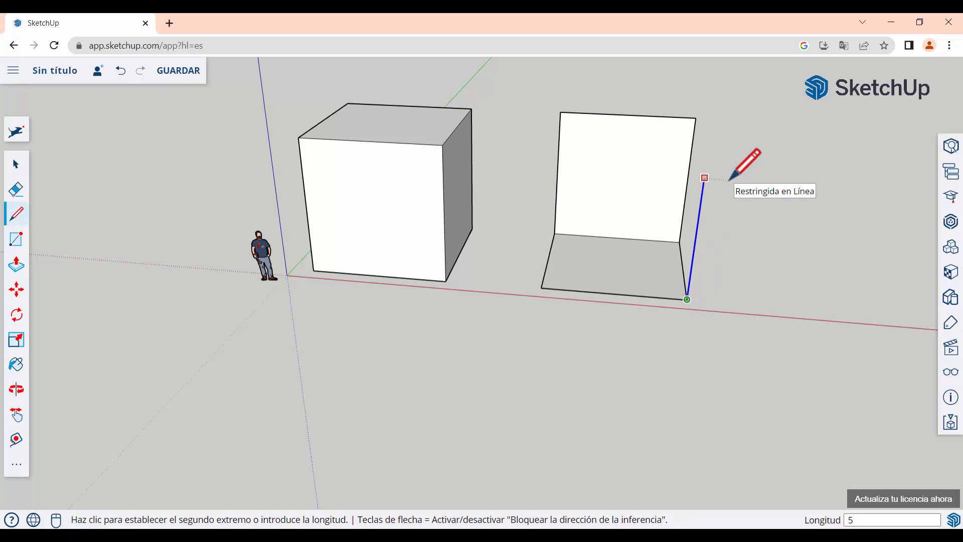
{"action": "key", "text": "Return"}
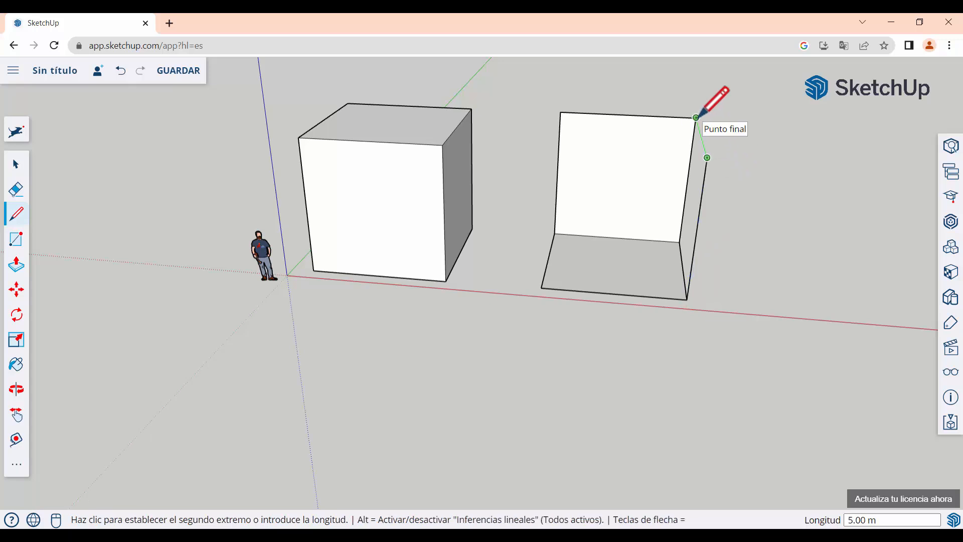
{"action": "mouse_move", "coordinate": [696, 124]}
{"action": "middle_mouse_down"}
{"action": "mouse_move", "coordinate": [716, 197]}
{"action": "mouse_move", "coordinate": [684, 129]}
{"action": "middle_mouse_up"}
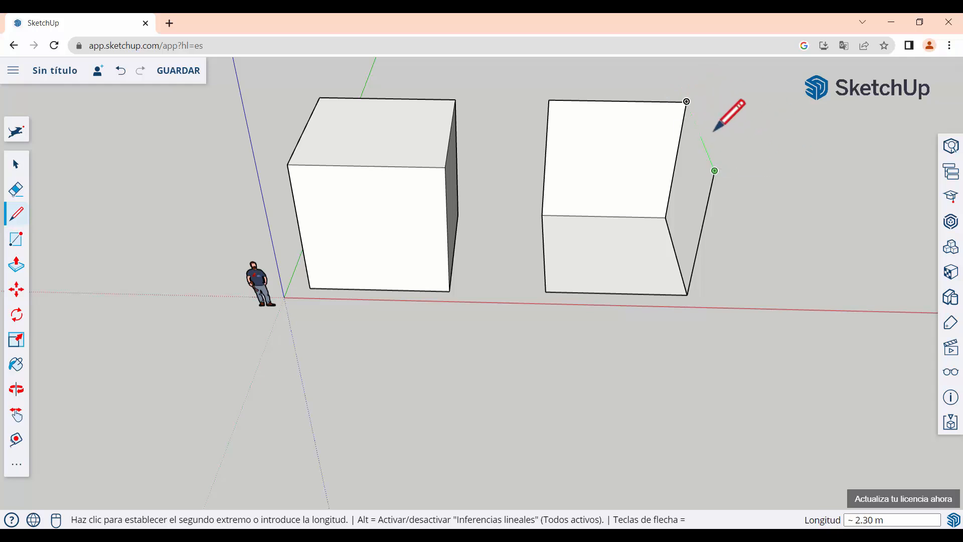
{"action": "left_click", "coordinate": [687, 101]}
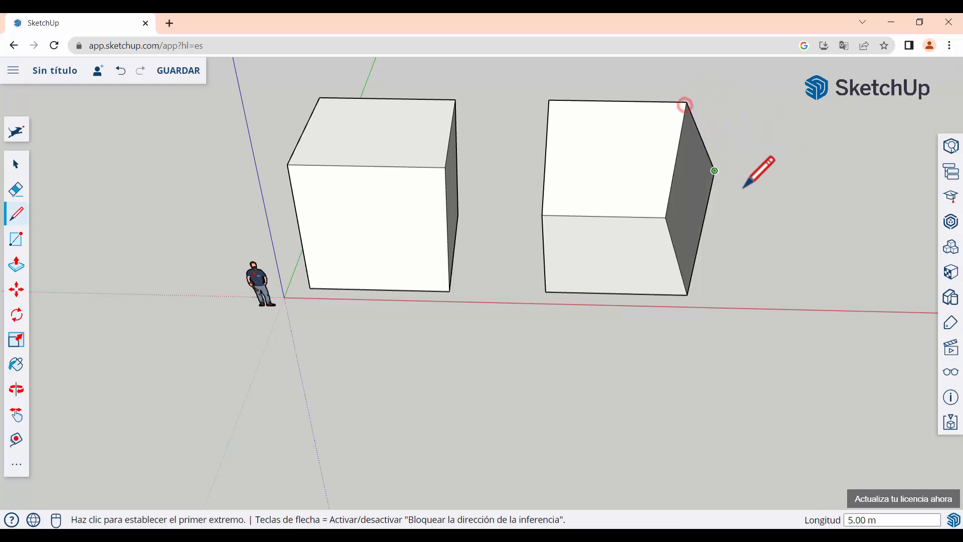
Build the side face nearest the first cube with a 5 m vertical front edge joined to the back face's upper corner.
{"action": "mouse_move", "coordinate": [735, 228]}
{"action": "middle_mouse_down"}
{"action": "mouse_move", "coordinate": [520, 127]}
{"action": "mouse_move", "coordinate": [671, 157]}
{"action": "mouse_move", "coordinate": [542, 178]}
{"action": "mouse_move", "coordinate": [602, 153]}
{"action": "middle_mouse_up"}
{"action": "left_click", "coordinate": [530, 308]}
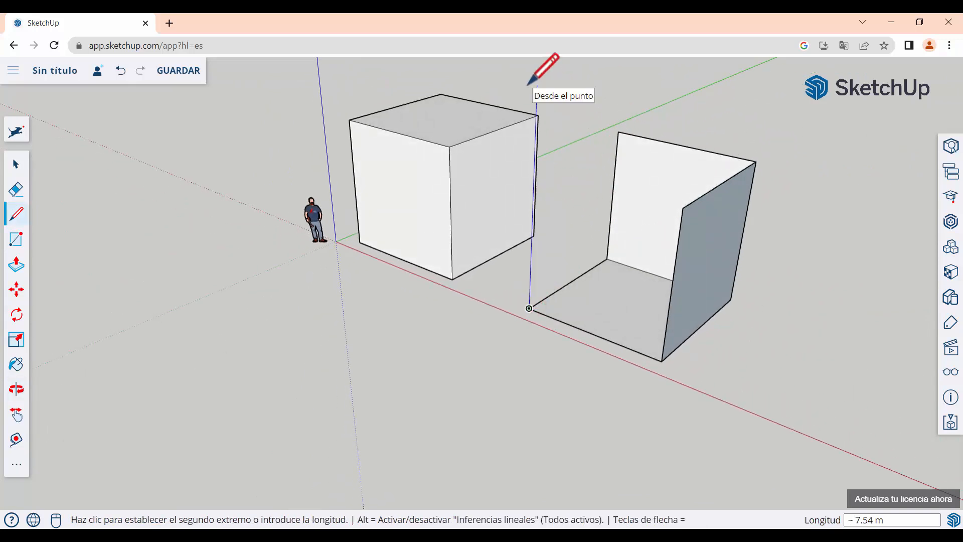
{"action": "type", "text": "5"}
{"action": "key", "text": "Return"}
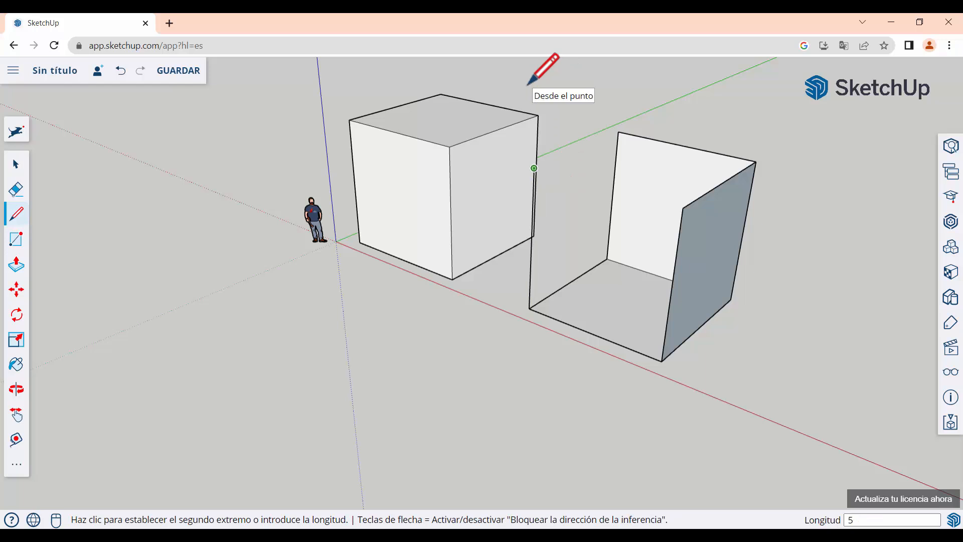
{"action": "left_click", "coordinate": [616, 131]}
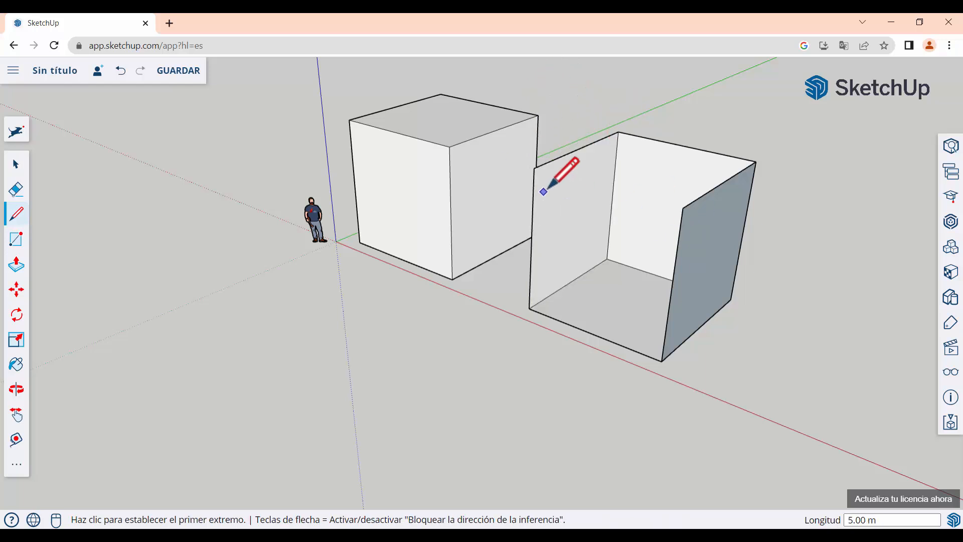
Join the two upper front corners with a line to close the second cube's front and top faces.
{"action": "middle_click_drag", "start_coordinate": [578, 248], "coordinate": [561, 179]}
{"action": "left_click", "coordinate": [539, 166]}
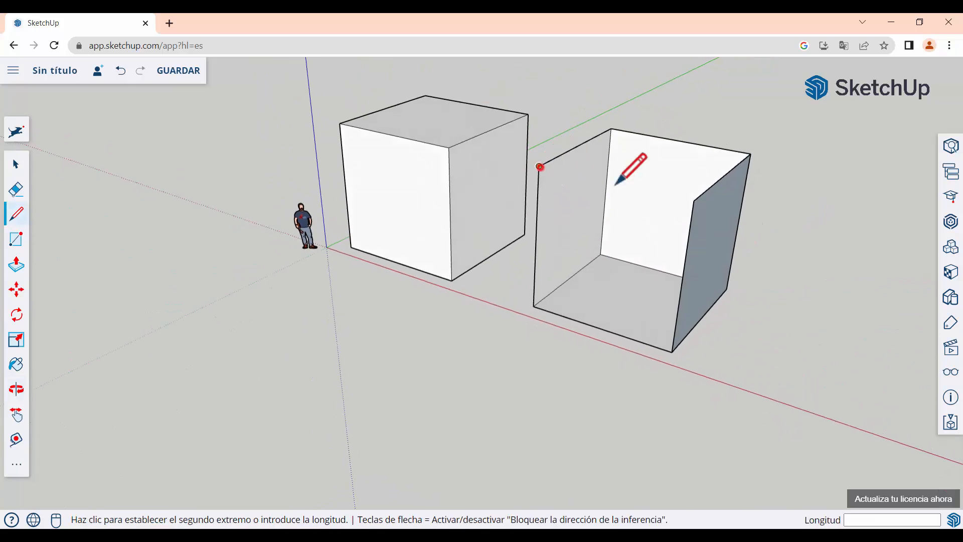
{"action": "left_click", "coordinate": [692, 197]}
{"action": "mouse_move", "coordinate": [717, 294]}
{"action": "middle_mouse_down"}
{"action": "mouse_move", "coordinate": [734, 307]}
{"action": "mouse_move", "coordinate": [422, 176]}
{"action": "mouse_move", "coordinate": [68, 268]}
{"action": "mouse_move", "coordinate": [510, 378]}
{"action": "mouse_move", "coordinate": [652, 262]}
{"action": "middle_mouse_up"}
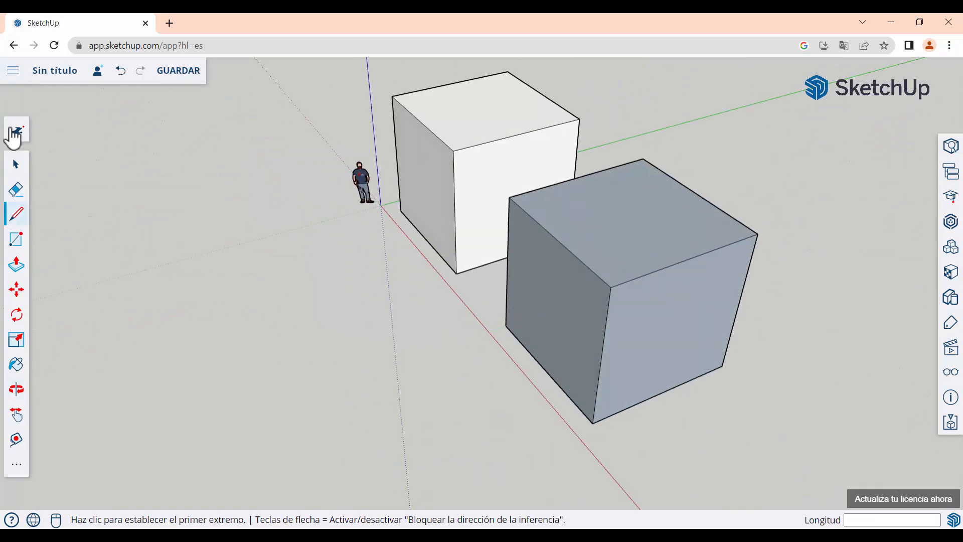
Compare the face colours of the two cubes from several angles.
{"action": "left_click", "coordinate": [15, 168]}
{"action": "middle_click_drag", "start_coordinate": [333, 350], "coordinate": [467, 181]}
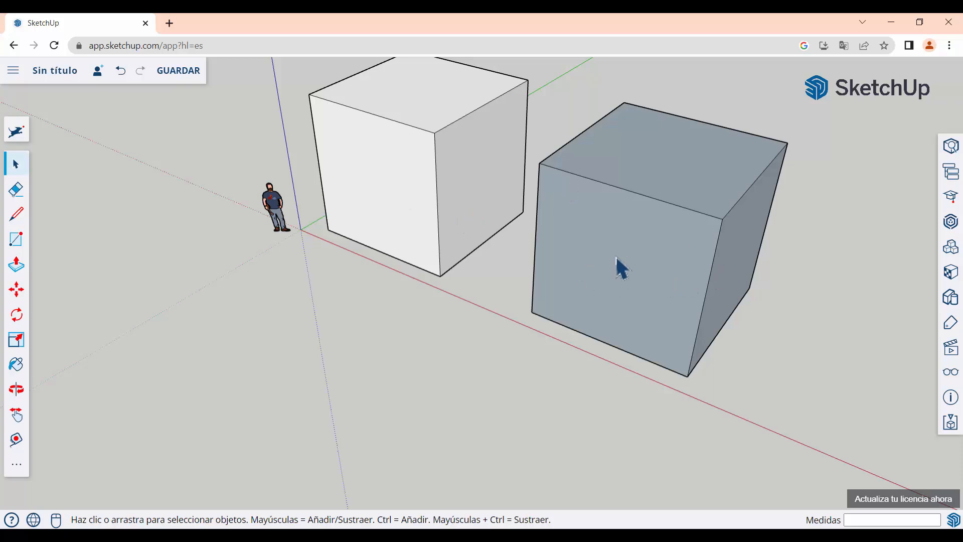
{"action": "middle_click_drag", "start_coordinate": [622, 268], "coordinate": [557, 277]}
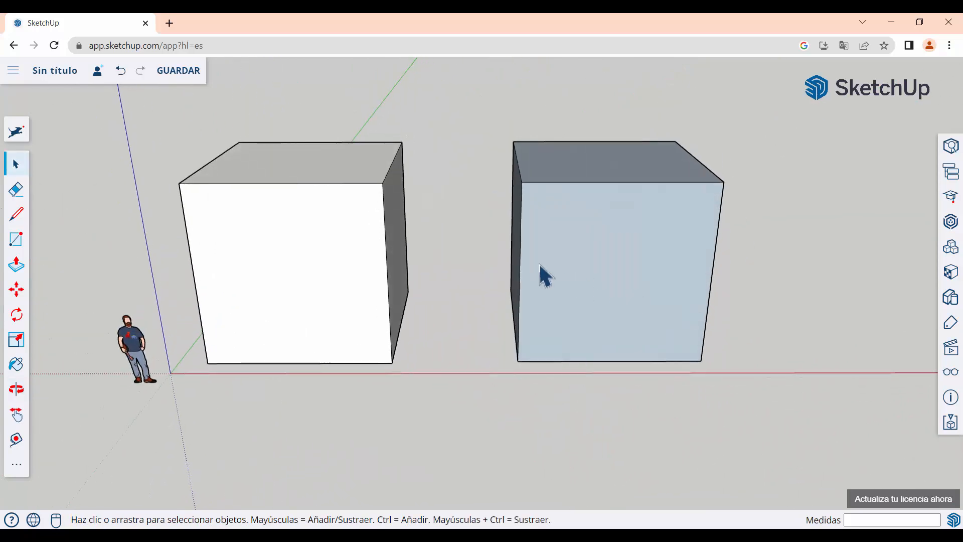
{"action": "middle_click_drag", "start_coordinate": [432, 275], "coordinate": [668, 264]}
{"action": "middle_click_drag", "start_coordinate": [669, 308], "coordinate": [577, 213]}
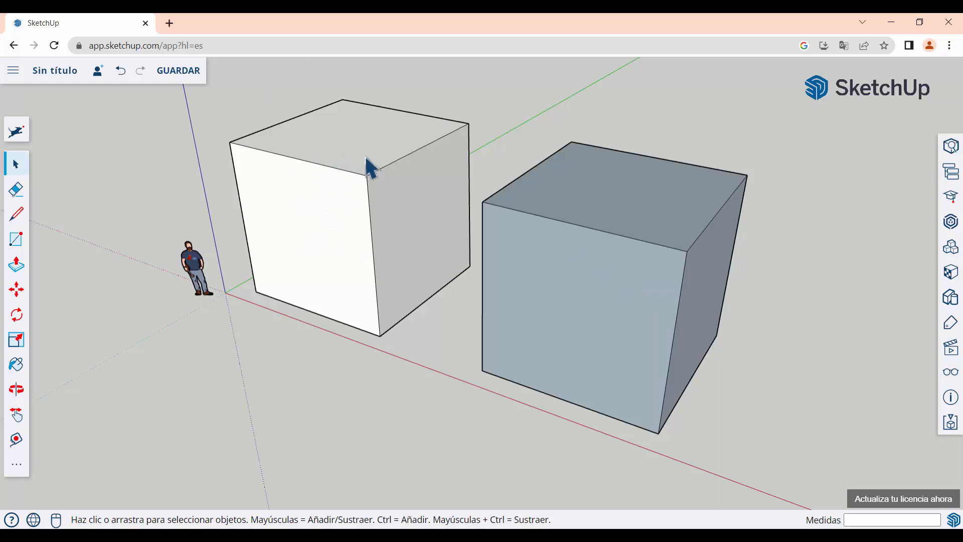
{"action": "key", "text": "o"}
{"action": "left_click_drag", "start_coordinate": [617, 236], "coordinate": [649, 243]}
{"action": "key", "text": "space"}
{"action": "key", "text": "o"}
{"action": "left_click_drag", "start_coordinate": [701, 278], "coordinate": [655, 344]}
{"action": "key", "text": "space"}
Reverse only the second cube's front face so its white side points outward.
{"action": "left_click", "coordinate": [606, 323]}
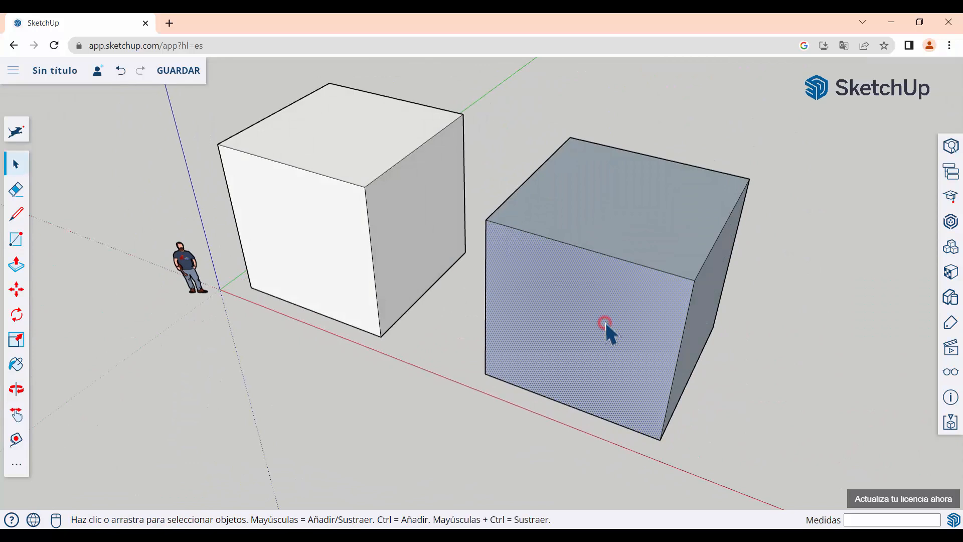
{"action": "right_click", "coordinate": [606, 324]}
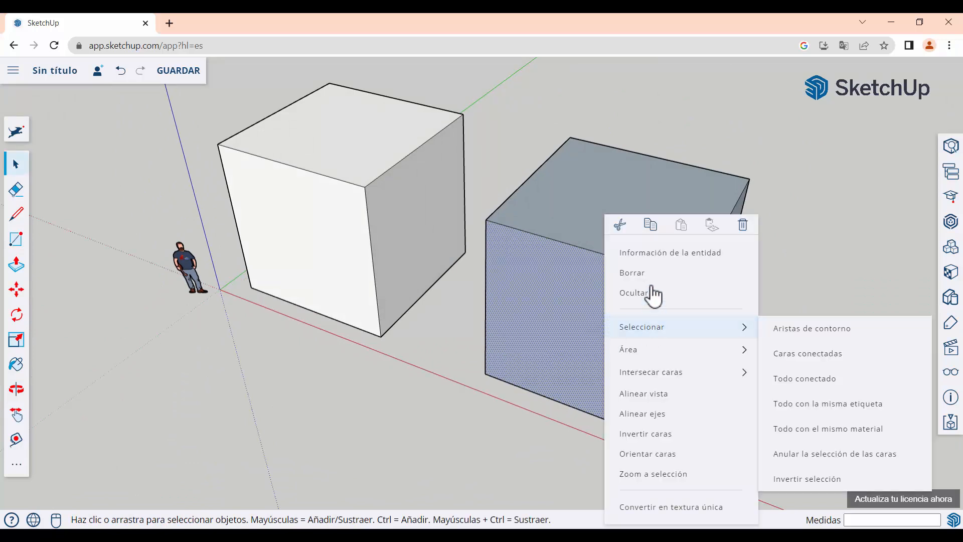
{"action": "mouse_move", "coordinate": [652, 375]}
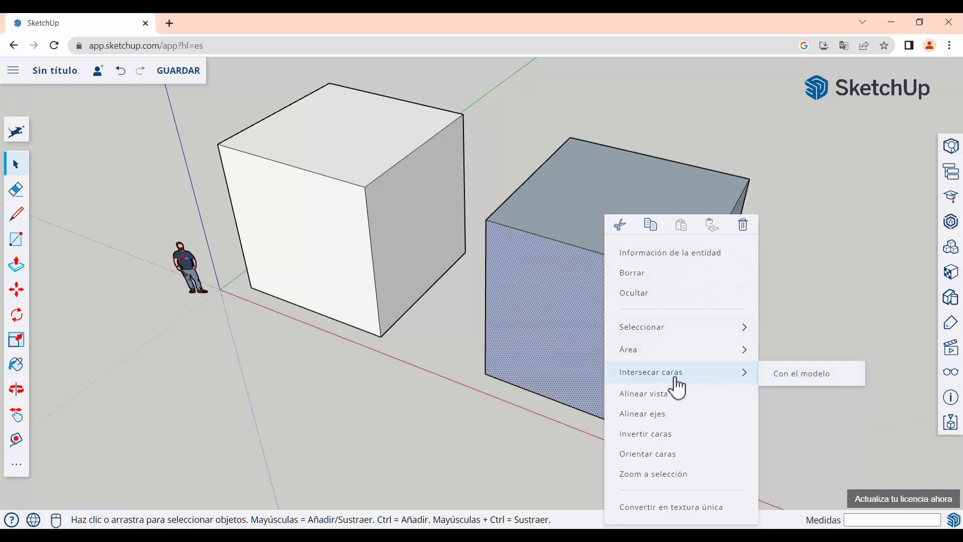
{"action": "left_click", "coordinate": [674, 435]}
Select the entire second cube and reverse all its faces together.
{"action": "middle_click_drag", "start_coordinate": [781, 392], "coordinate": [596, 204]}
{"action": "left_click_drag", "start_coordinate": [517, 211], "coordinate": [781, 351]}
{"action": "right_click", "coordinate": [608, 163]}
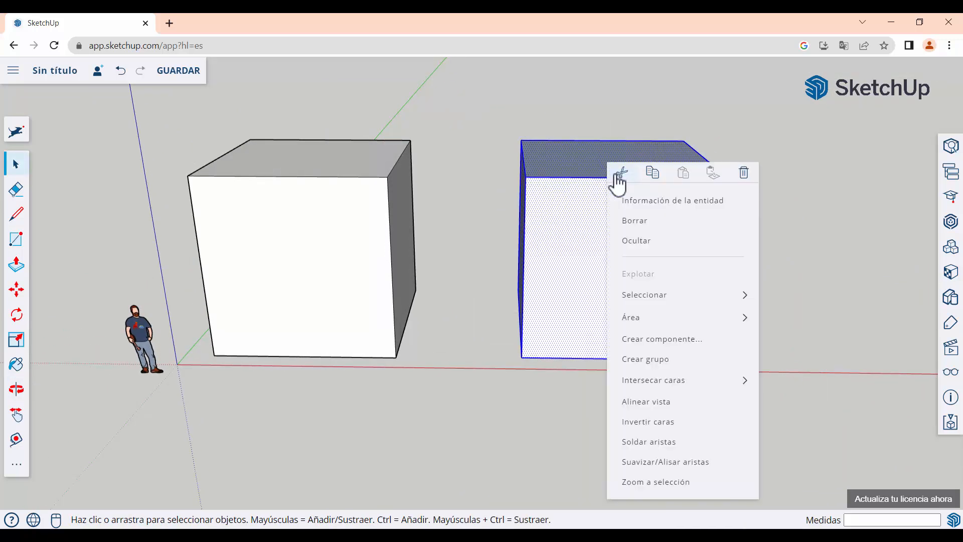
{"action": "left_click", "coordinate": [671, 426]}
{"action": "left_click", "coordinate": [771, 357]}
Reverse the second cube's front face once more to match its other faces, and clear the selection.
{"action": "middle_click_drag", "start_coordinate": [774, 366], "coordinate": [574, 308]}
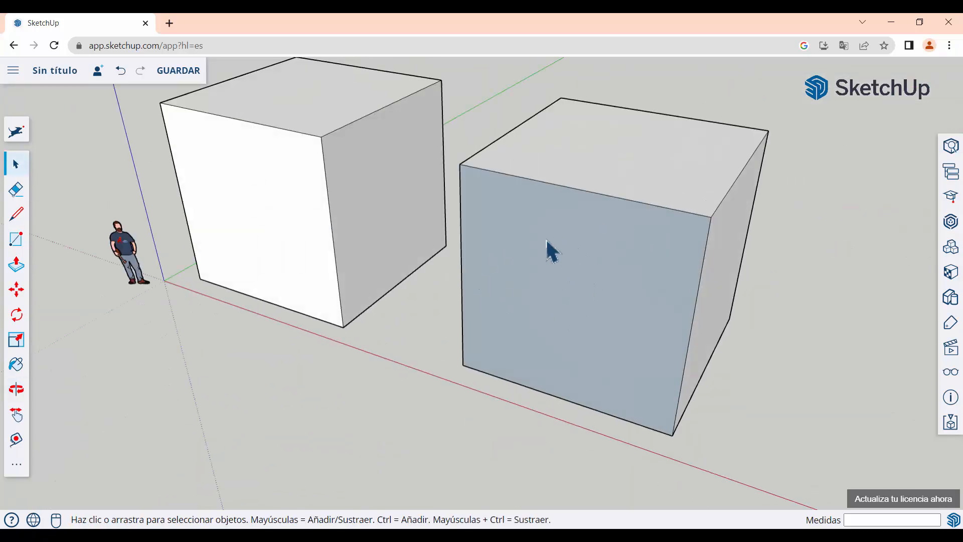
{"action": "left_click", "coordinate": [558, 271]}
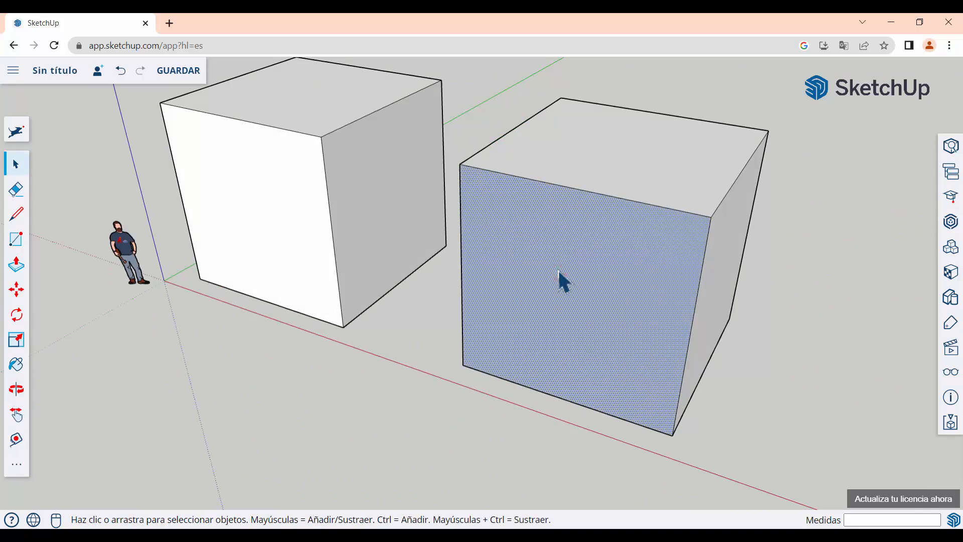
{"action": "right_click", "coordinate": [558, 269]}
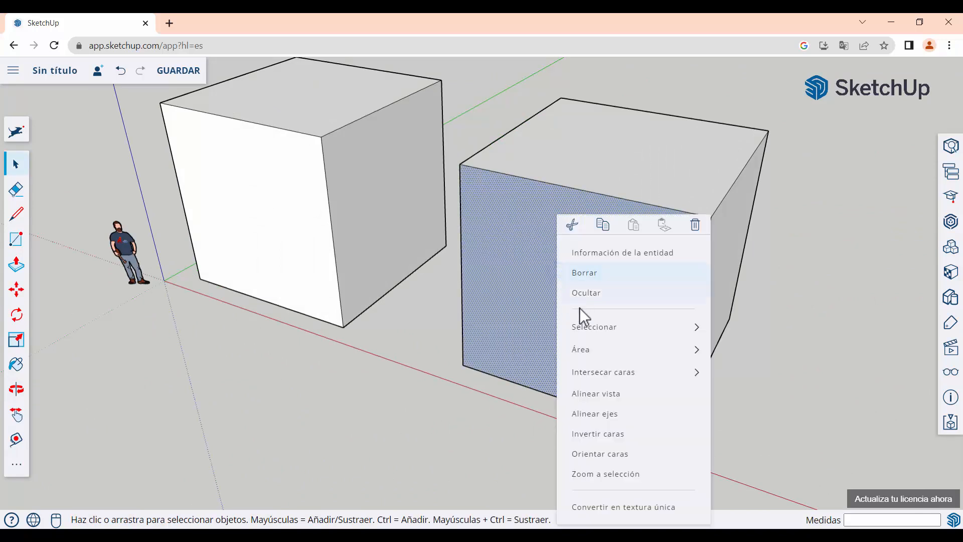
{"action": "mouse_move", "coordinate": [595, 354]}
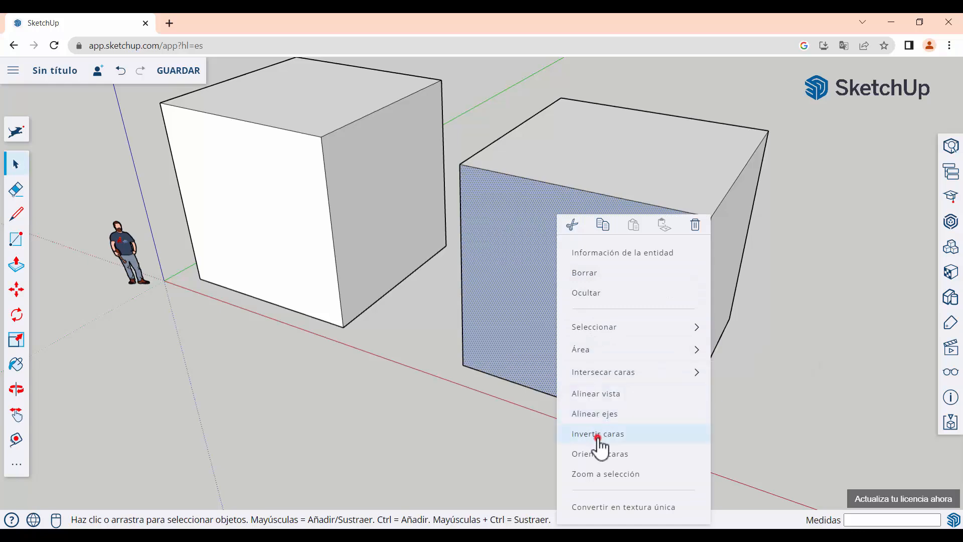
{"action": "left_click", "coordinate": [597, 435]}
{"action": "scroll", "coordinate": [577, 346], "scroll_direction": "down", "scroll_amount": 3}
{"action": "left_click", "coordinate": [474, 372]}
{"action": "middle_click_drag", "start_coordinate": [525, 308], "coordinate": [464, 277]}
{"action": "middle_click_drag", "start_coordinate": [398, 254], "coordinate": [333, 208]}
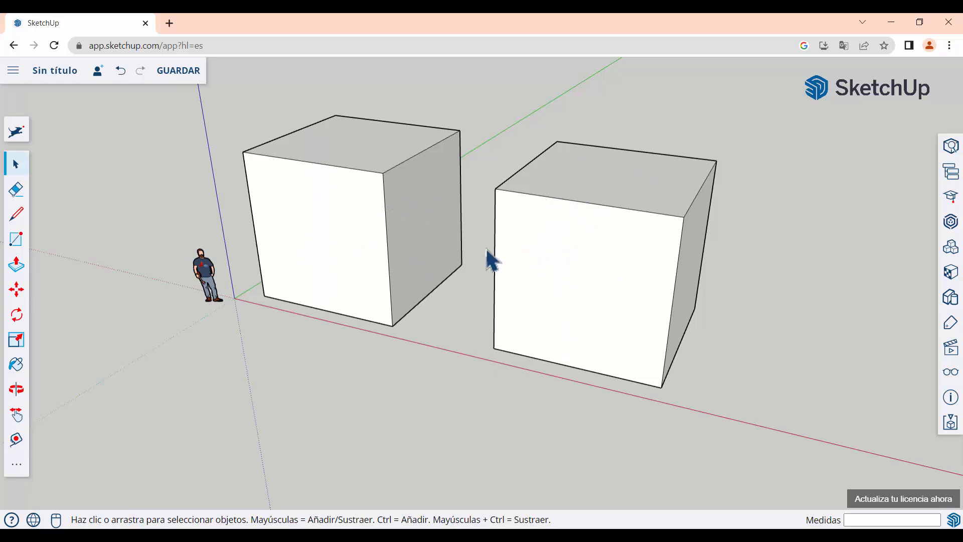
{"action": "scroll", "coordinate": [419, 293], "scroll_direction": "down", "scroll_amount": 2}
{"action": "scroll", "coordinate": [527, 244], "scroll_direction": "up", "scroll_amount": 2}
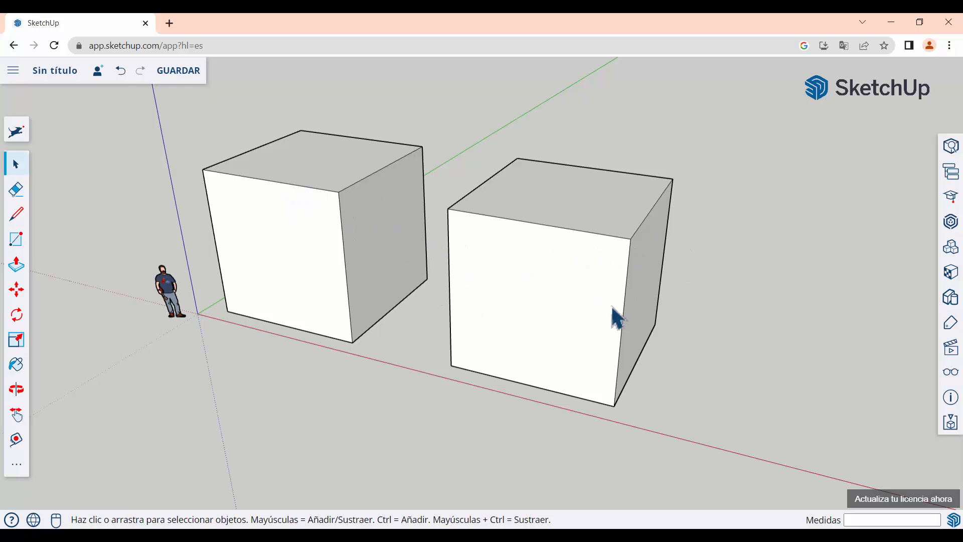
{"action": "scroll", "coordinate": [334, 242], "scroll_direction": "down", "scroll_amount": 3}
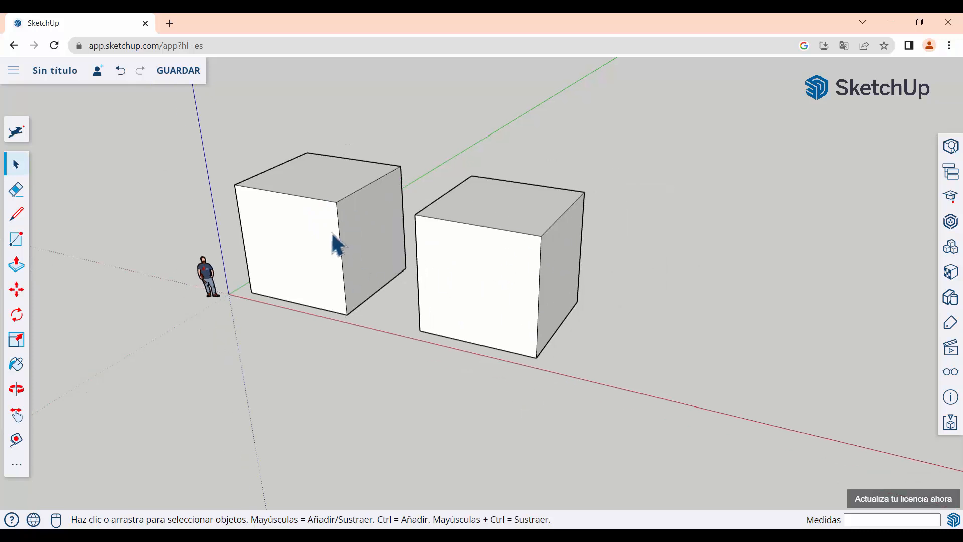
{"action": "scroll", "coordinate": [592, 251], "scroll_direction": "up", "scroll_amount": 1}
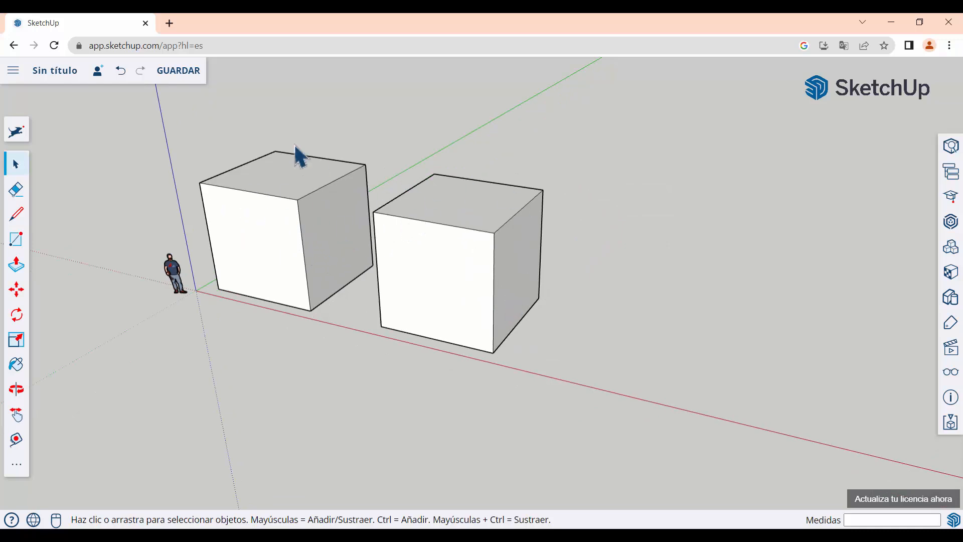
Draw a freehand rectangle flat on the ground beside the second cube.
{"action": "left_click", "coordinate": [15, 242]}
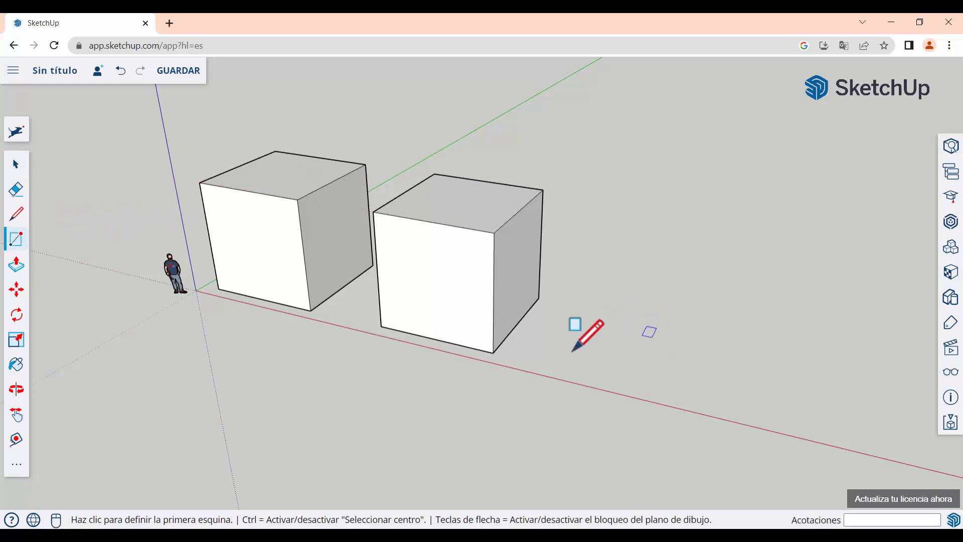
{"action": "scroll", "coordinate": [618, 366], "scroll_direction": "down", "scroll_amount": 2}
{"action": "scroll", "coordinate": [628, 381], "scroll_direction": "up", "scroll_amount": 5}
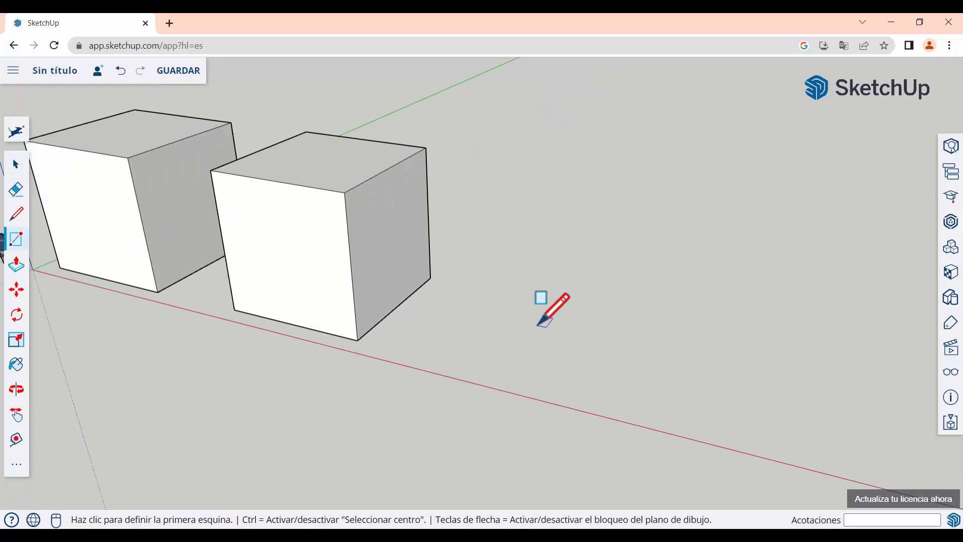
{"action": "left_click", "coordinate": [471, 289]}
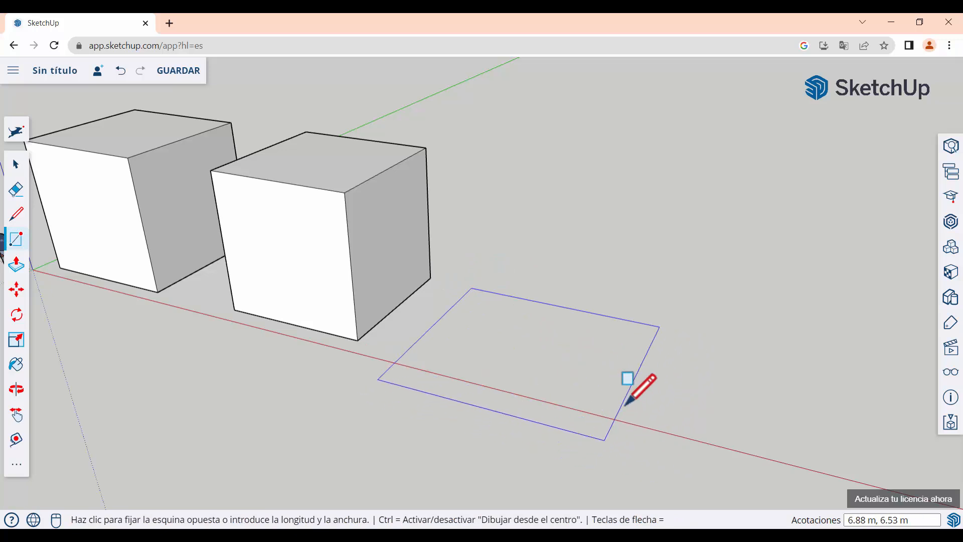
{"action": "left_click", "coordinate": [676, 420]}
{"action": "middle_click_drag", "start_coordinate": [582, 331], "coordinate": [566, 344]}
{"action": "scroll", "coordinate": [562, 348], "scroll_direction": "up", "scroll_amount": 3}
{"action": "scroll", "coordinate": [577, 359], "scroll_direction": "down", "scroll_amount": 3}
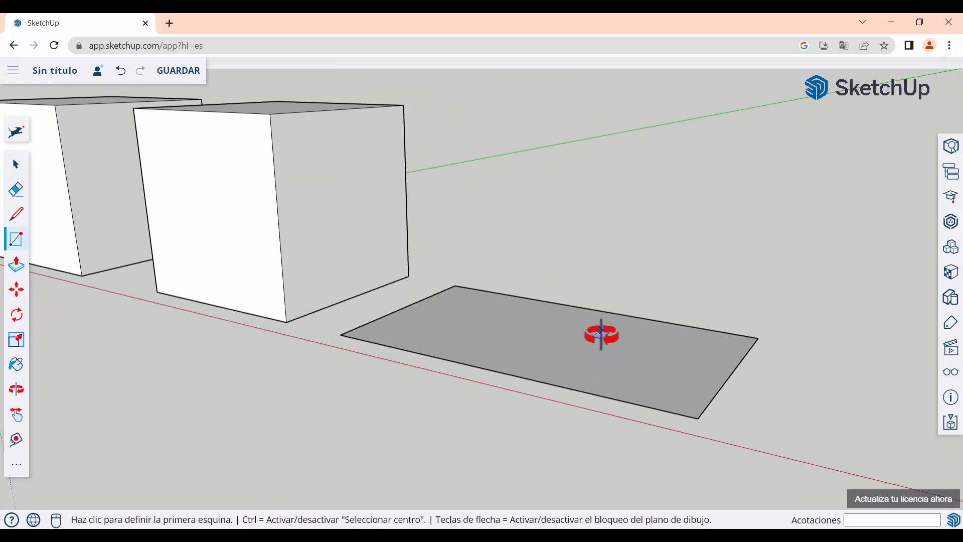
Draw a second, narrower rectangle of about 9.57 by 2.75 m on the ground behind the first one.
{"action": "middle_click_drag", "start_coordinate": [601, 335], "coordinate": [578, 291]}
{"action": "left_click", "coordinate": [558, 217]}
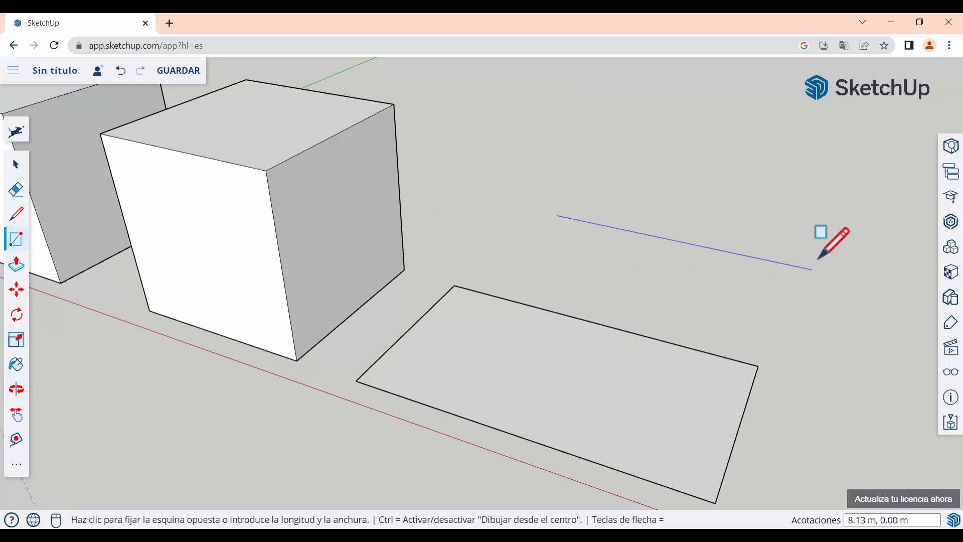
{"action": "left_click", "coordinate": [859, 329]}
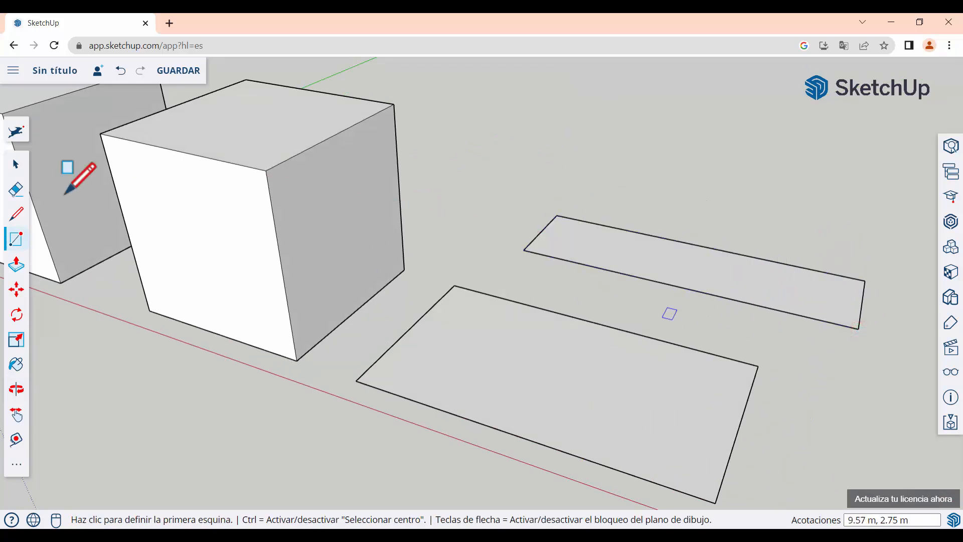
Undo both freehand rectangles beside the second cube.
{"action": "left_click", "coordinate": [15, 164]}
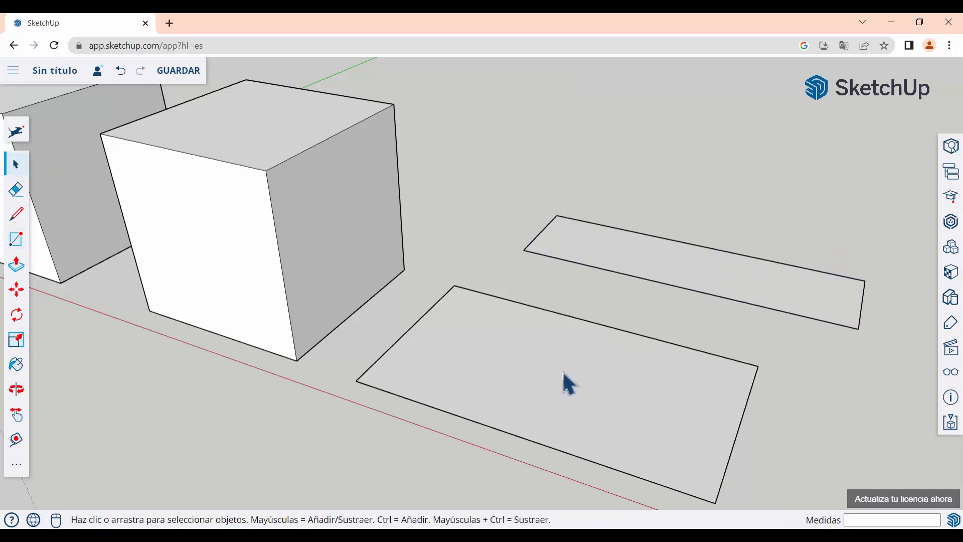
{"action": "key", "text": "ctrl+z"}
{"action": "key", "text": "ctrl+z"}
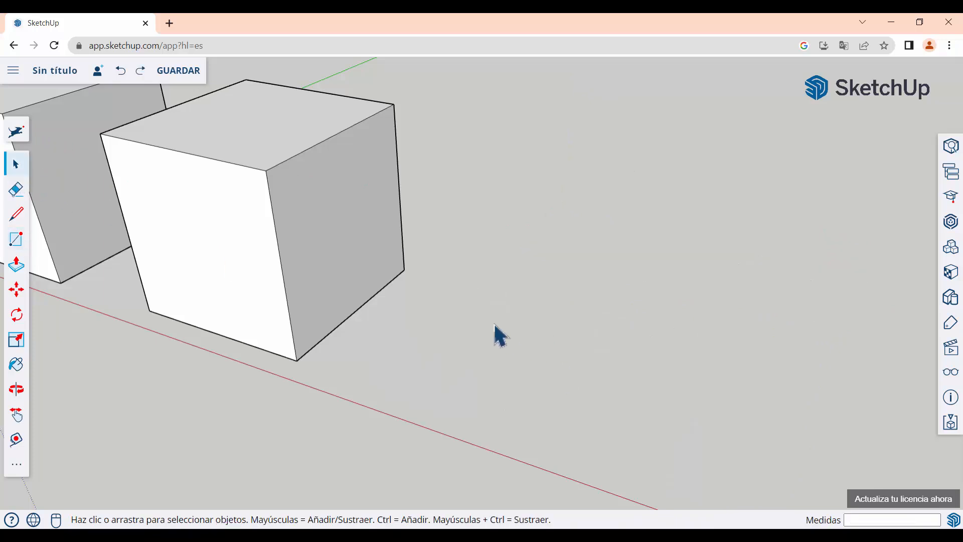
Begin a rectangle on the ground beside the second cube and try locking its plane to the red axis and to the green axis.
{"action": "scroll", "coordinate": [422, 303], "scroll_direction": "down", "scroll_amount": 3}
{"action": "scroll", "coordinate": [442, 276], "scroll_direction": "up", "scroll_amount": 2}
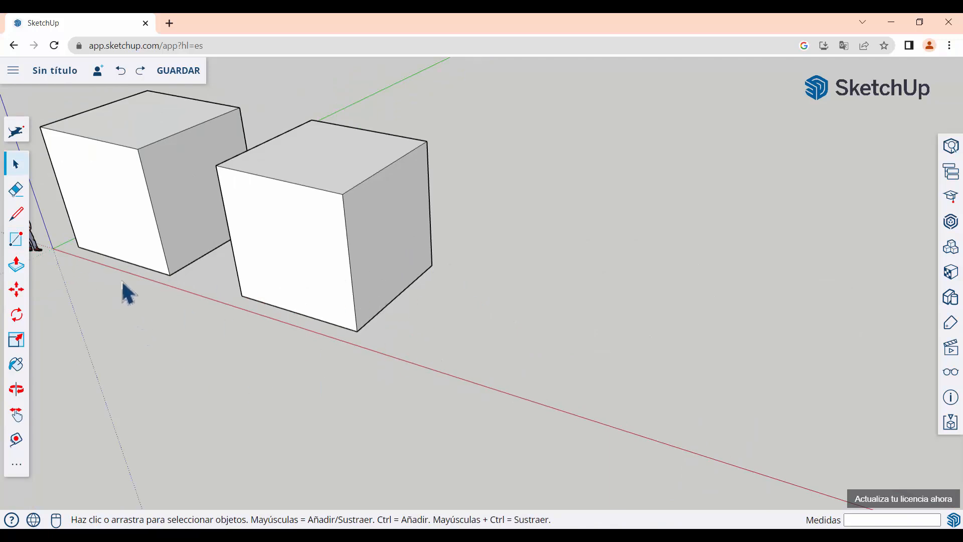
{"action": "left_click", "coordinate": [16, 242]}
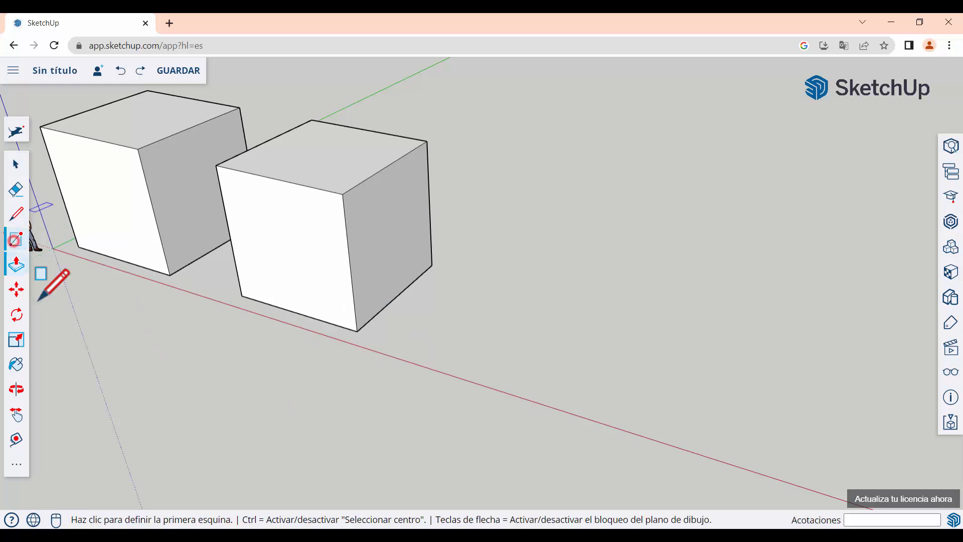
{"action": "left_click", "coordinate": [430, 350]}
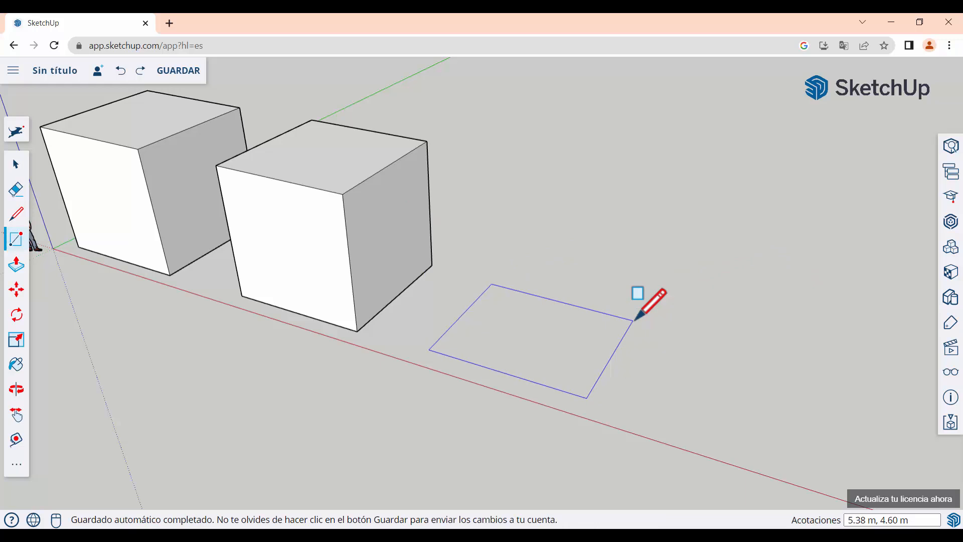
{"action": "key", "text": "shift"}
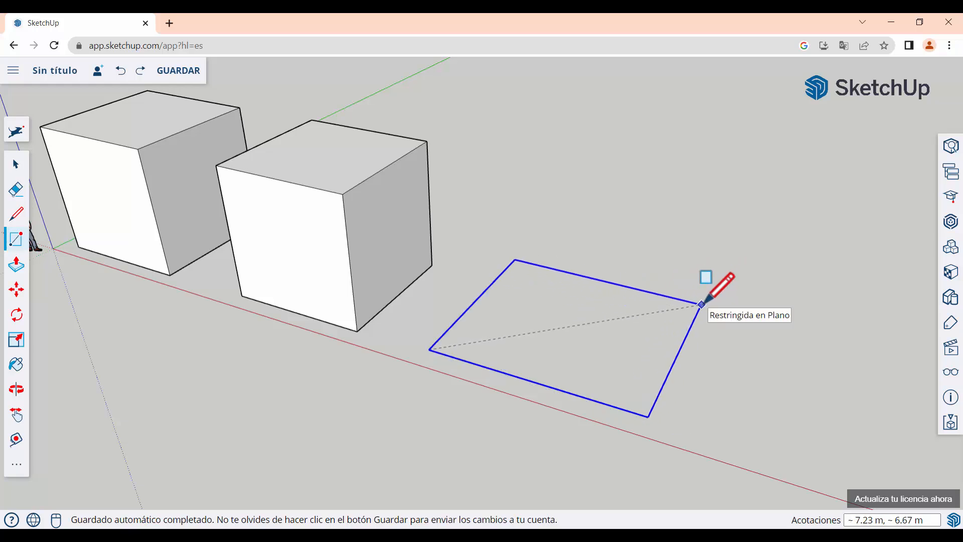
{"action": "key", "text": "Right"}
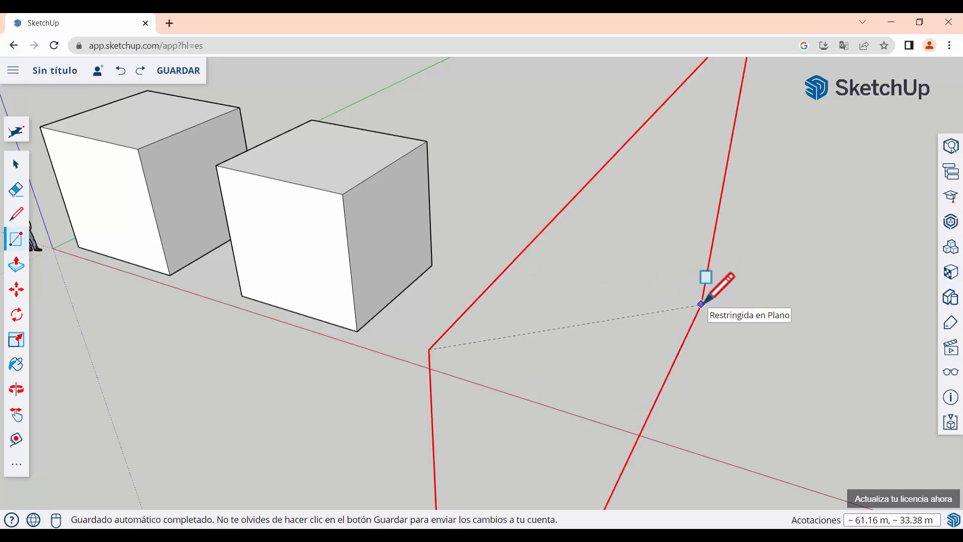
{"action": "scroll", "coordinate": [701, 304], "scroll_direction": "down", "scroll_amount": 5}
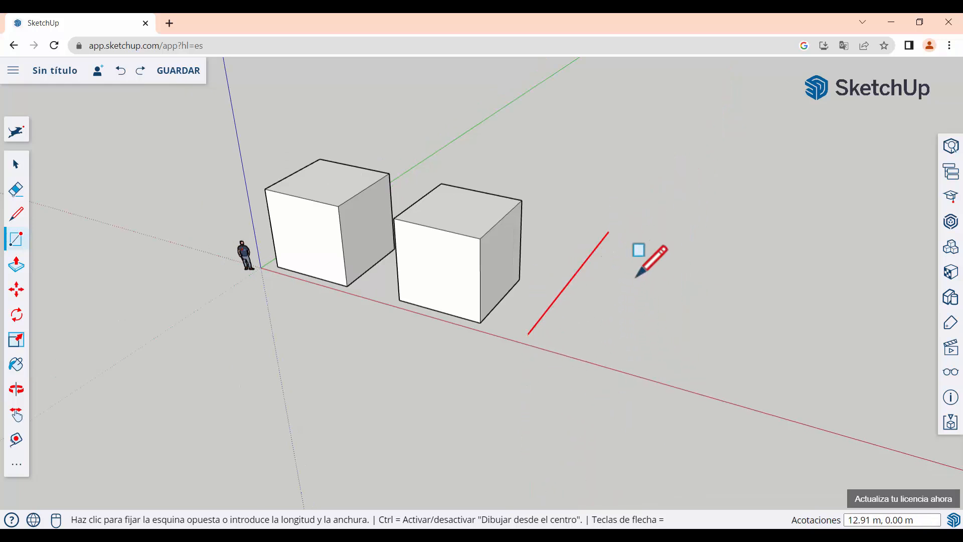
{"action": "middle_click_drag", "start_coordinate": [639, 297], "coordinate": [609, 323]}
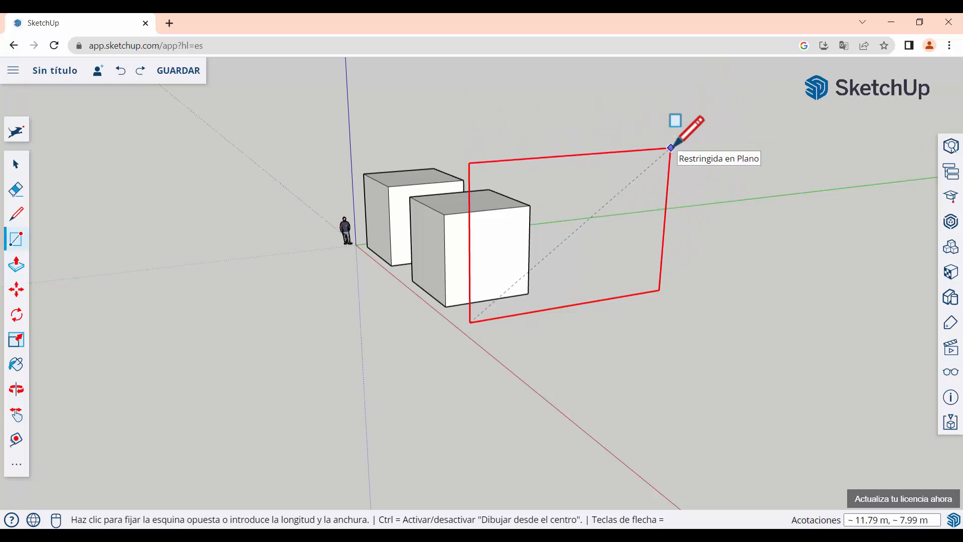
{"action": "key", "text": "Left"}
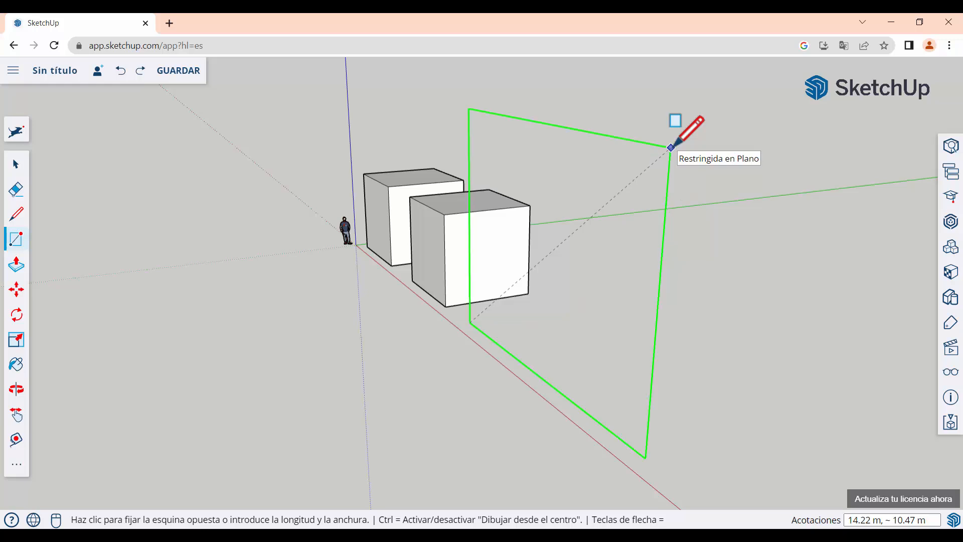
{"action": "middle_click_drag", "start_coordinate": [670, 151], "coordinate": [793, 193]}
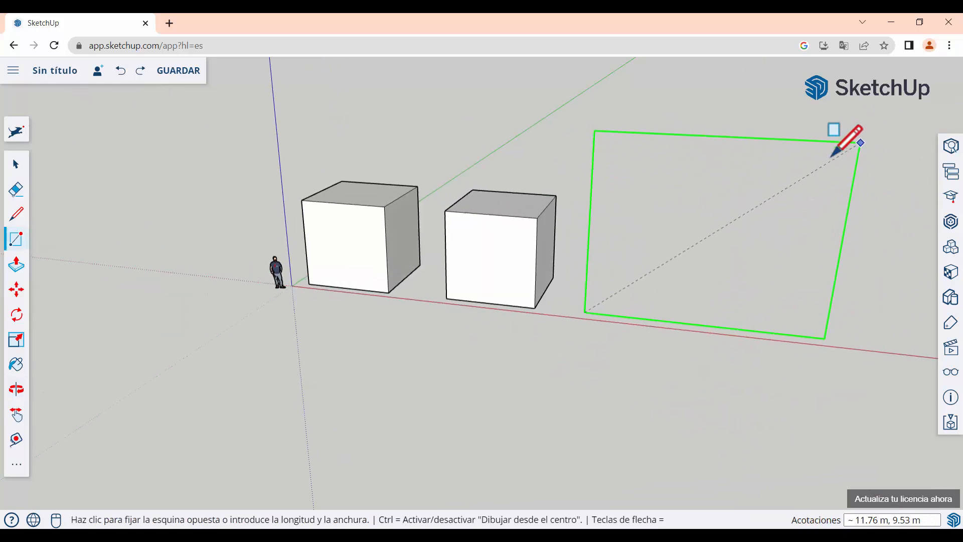
Lock the rectangle to the horizontal blue-axis plane and set its size to 5 by 5 m.
{"action": "key", "text": "Up"}
{"action": "scroll", "coordinate": [675, 260], "scroll_direction": "down", "scroll_amount": 3}
{"action": "scroll", "coordinate": [675, 260], "scroll_direction": "up", "scroll_amount": 4}
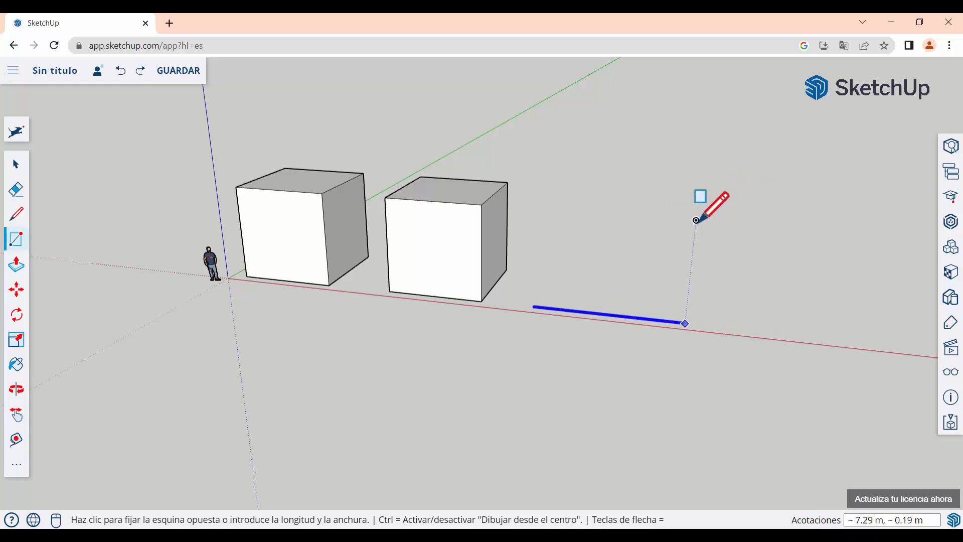
{"action": "middle_click_drag", "start_coordinate": [694, 280], "coordinate": [735, 301]}
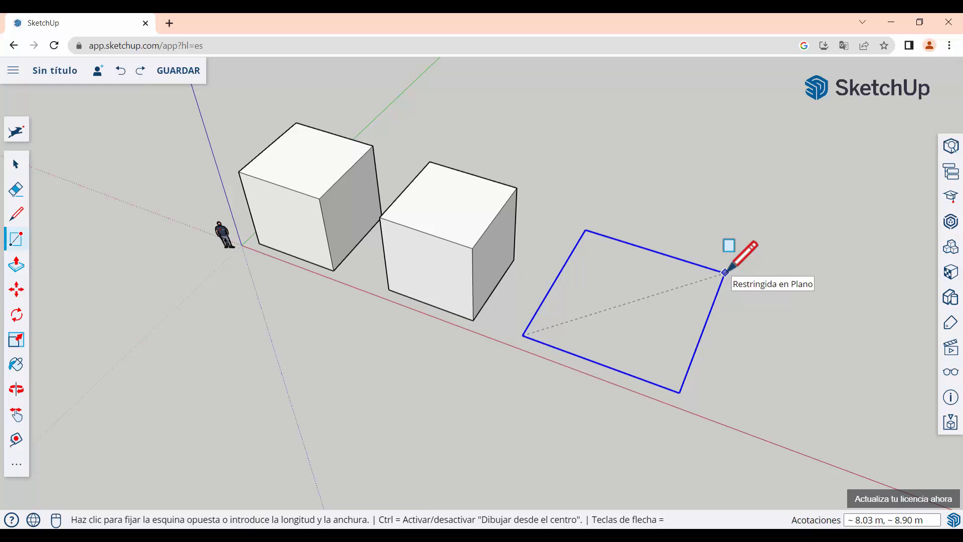
{"action": "type", "text": "5,5"}
{"action": "key", "text": "Return"}
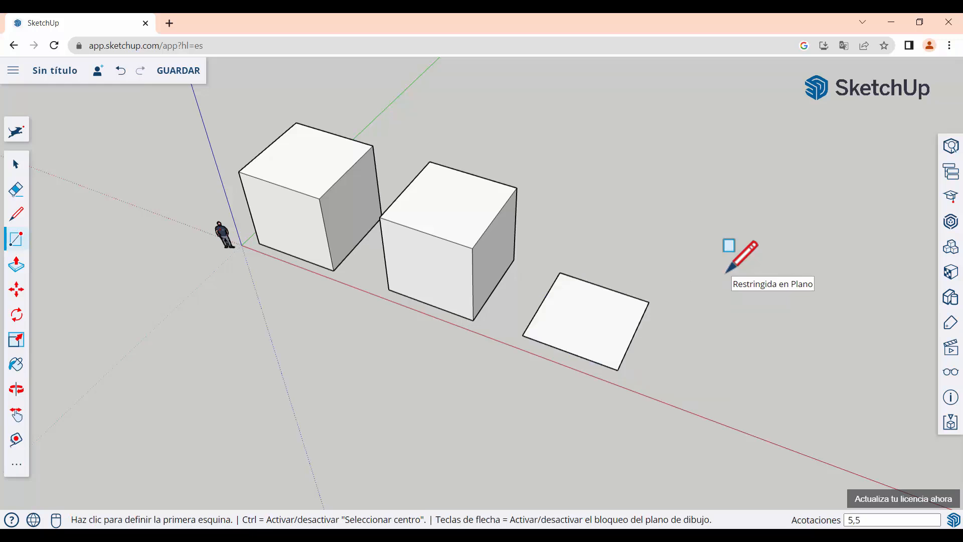
Push/Pull the new square up 5 m to form a third cube.
{"action": "scroll", "coordinate": [617, 341], "scroll_direction": "up", "scroll_amount": 5}
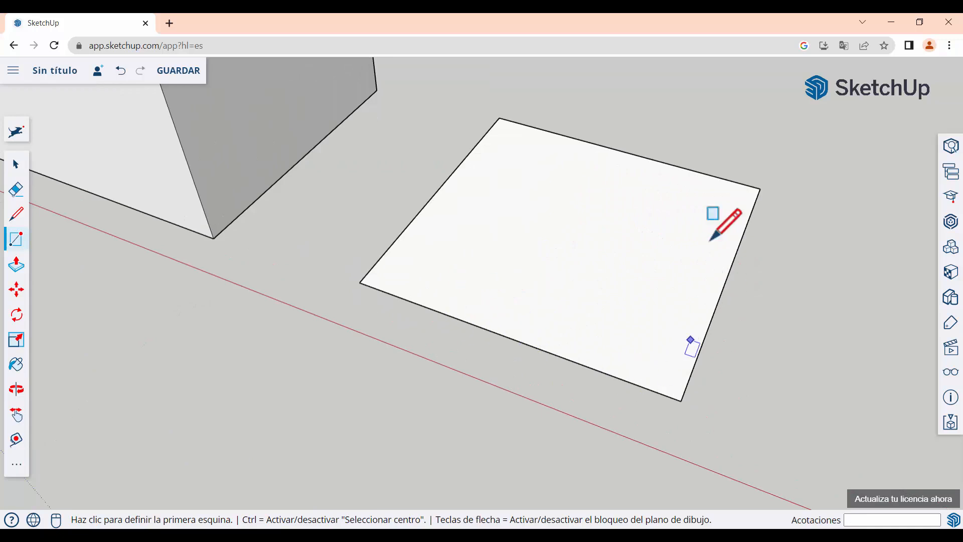
{"action": "scroll", "coordinate": [497, 342], "scroll_direction": "down", "scroll_amount": 5}
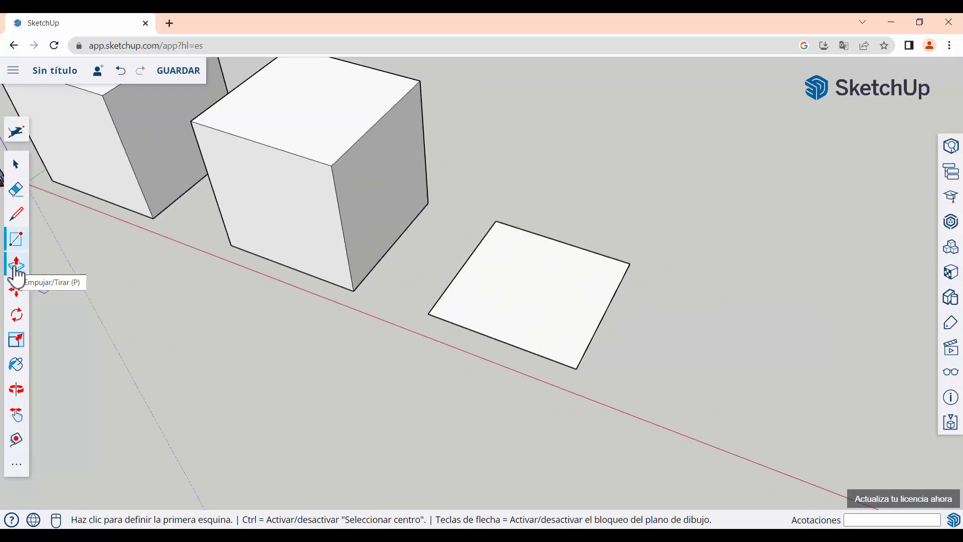
{"action": "left_click", "coordinate": [15, 270]}
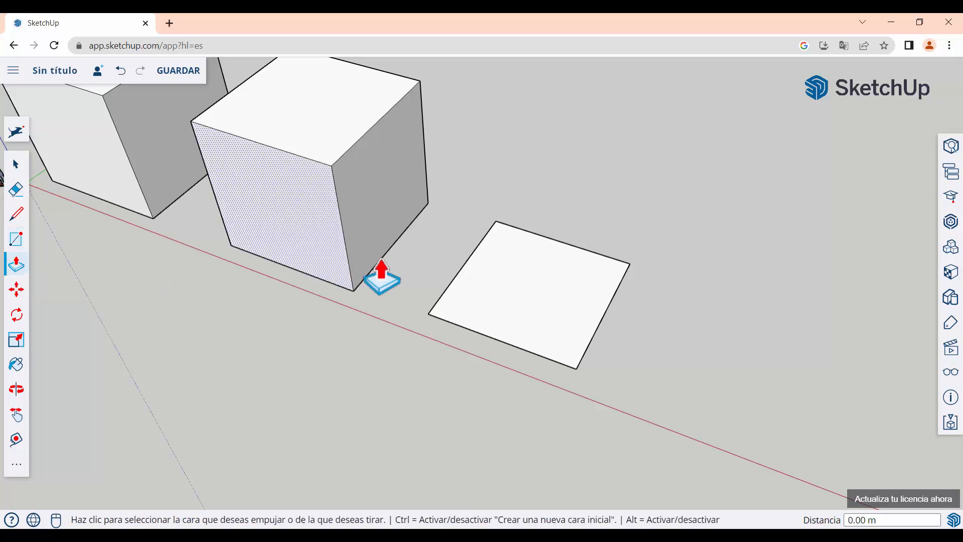
{"action": "left_click", "coordinate": [522, 304]}
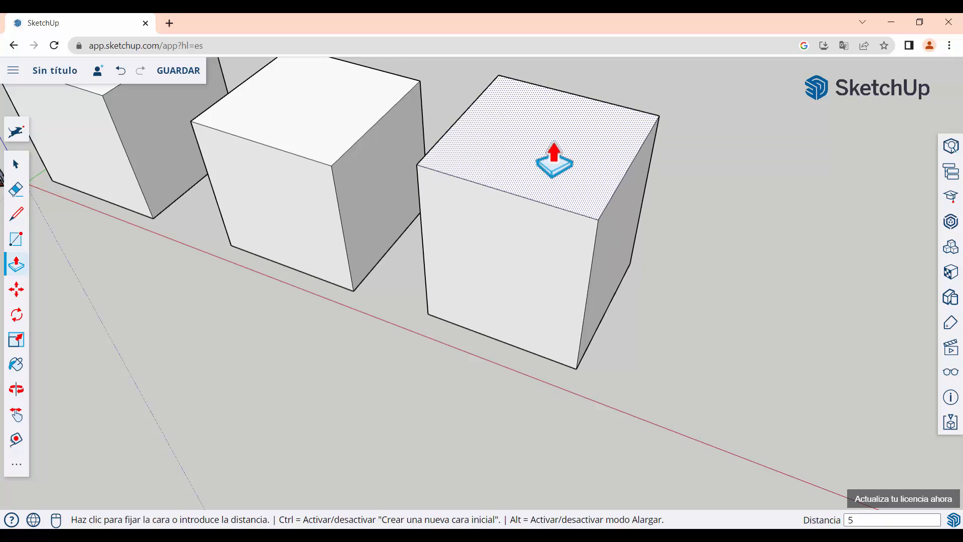
{"action": "key", "text": "Return"}
{"action": "scroll", "coordinate": [638, 263], "scroll_direction": "down", "scroll_amount": 4}
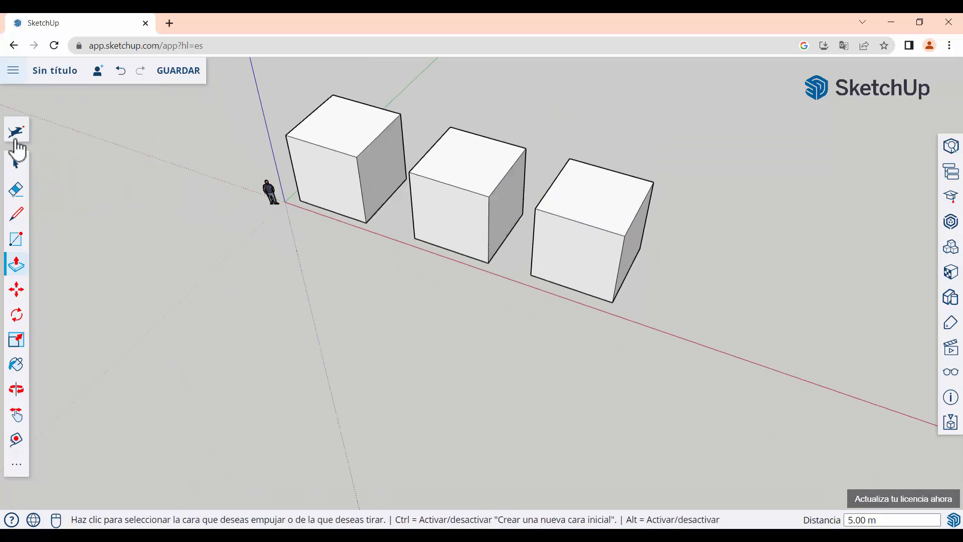
Compare the three finished cubes and their faces from several angles.
{"action": "left_click", "coordinate": [15, 162]}
{"action": "mouse_move", "coordinate": [466, 238]}
{"action": "middle_mouse_down"}
{"action": "mouse_move", "coordinate": [531, 146]}
{"action": "mouse_move", "coordinate": [469, 223]}
{"action": "middle_mouse_up"}
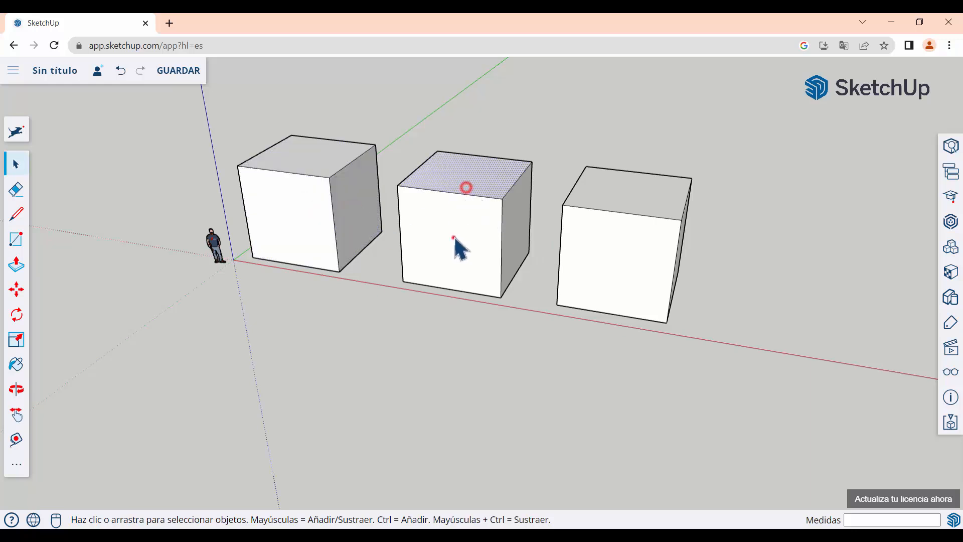
{"action": "middle_click_drag", "start_coordinate": [444, 225], "coordinate": [554, 333]}
{"action": "middle_click_drag", "start_coordinate": [405, 309], "coordinate": [440, 242]}
{"action": "middle_click_drag", "start_coordinate": [220, 224], "coordinate": [184, 257]}
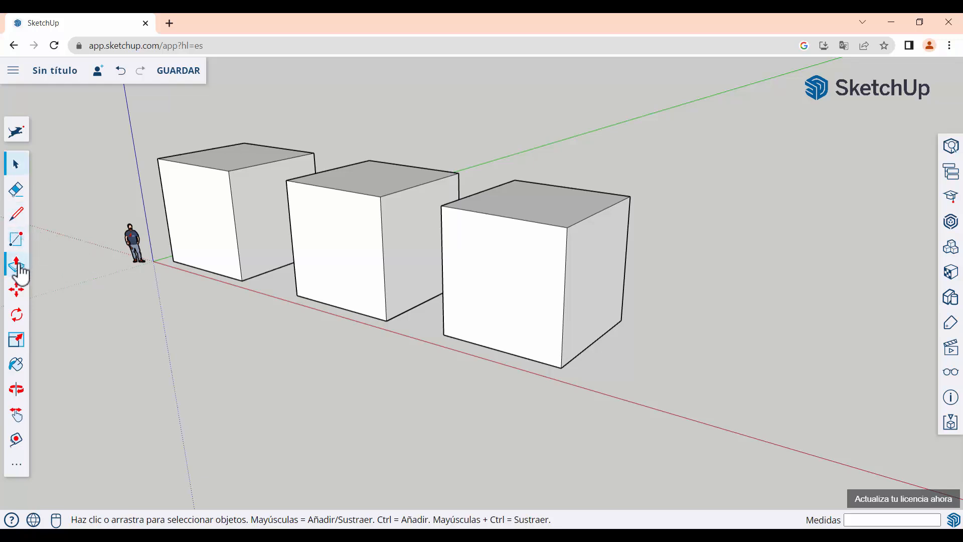
{"action": "middle_click_drag", "start_coordinate": [445, 343], "coordinate": [466, 411]}
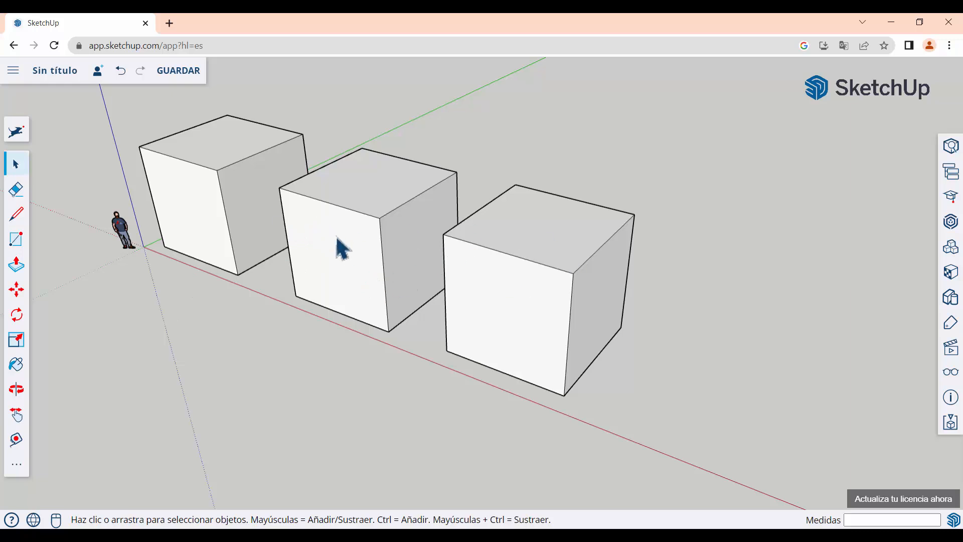
{"action": "scroll", "coordinate": [651, 328], "scroll_direction": "down", "scroll_amount": 2}
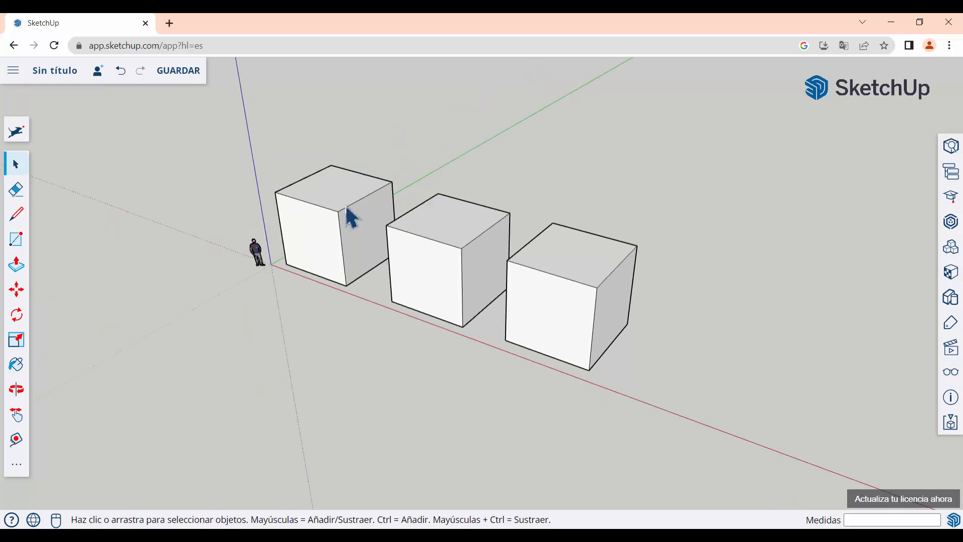
{"action": "scroll", "coordinate": [346, 218], "scroll_direction": "up", "scroll_amount": 4}
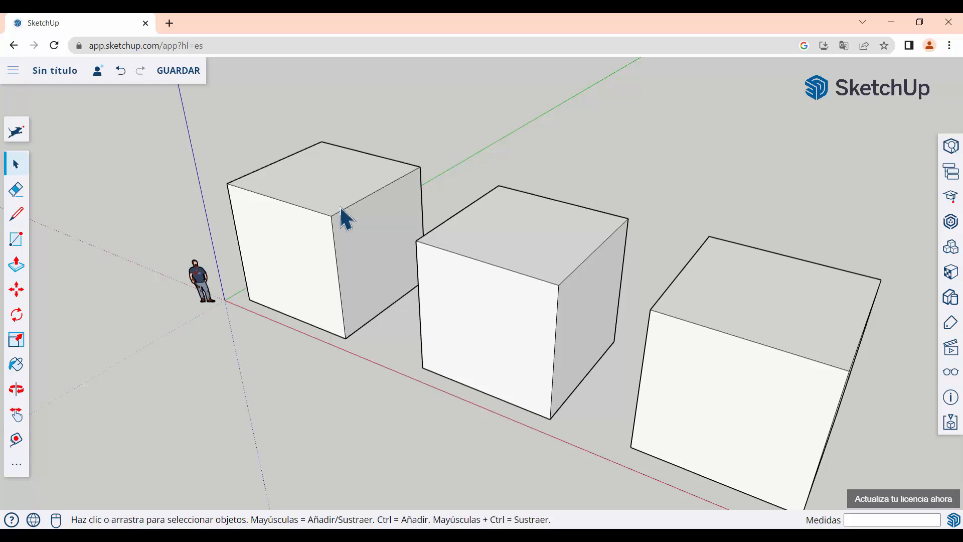
Examine how the Rectangle tool's drawing plane follows the top and side faces of the first cube.
{"action": "left_click", "coordinate": [18, 245]}
{"action": "middle_click_drag", "start_coordinate": [249, 261], "coordinate": [282, 345]}
{"action": "scroll", "coordinate": [300, 173], "scroll_direction": "up", "scroll_amount": 3}
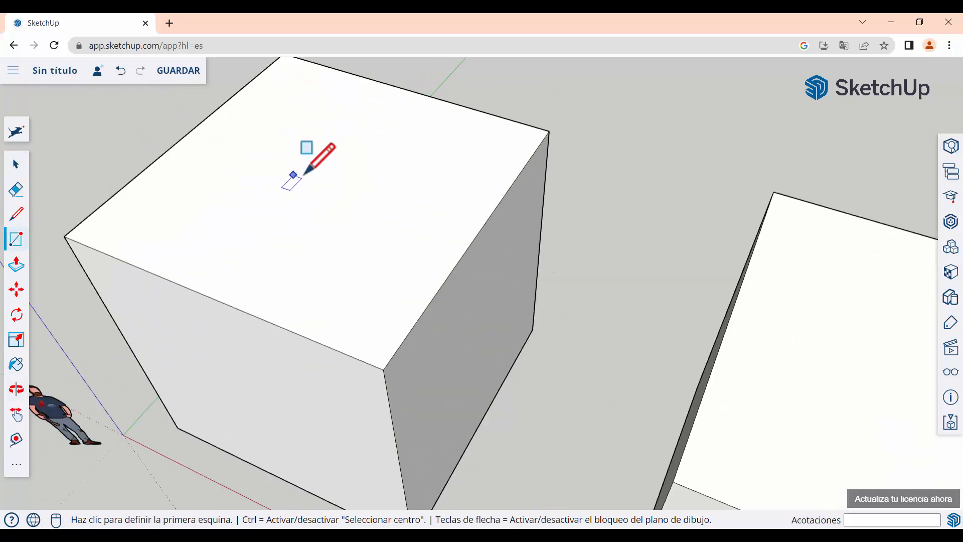
{"action": "scroll", "coordinate": [299, 182], "scroll_direction": "down", "scroll_amount": 3}
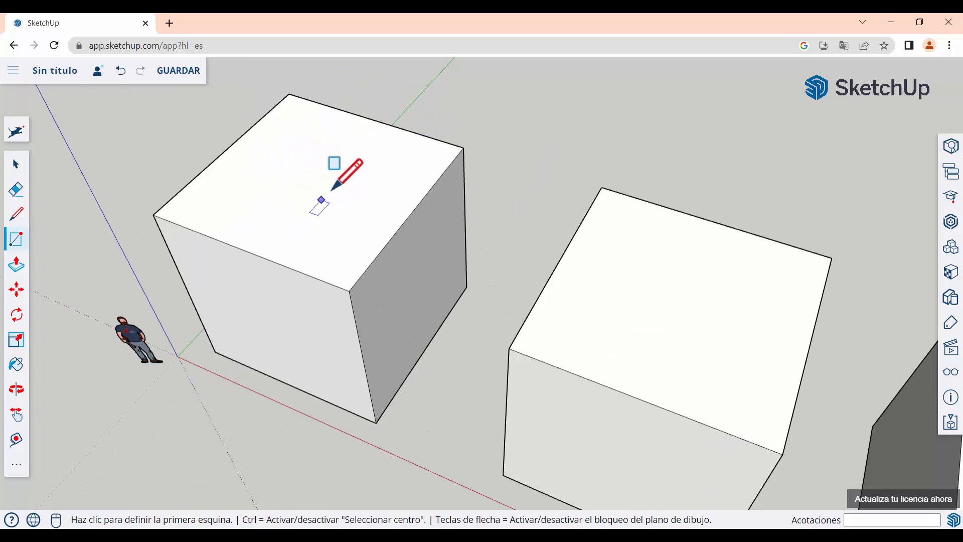
{"action": "middle_click_drag", "start_coordinate": [328, 191], "coordinate": [273, 362]}
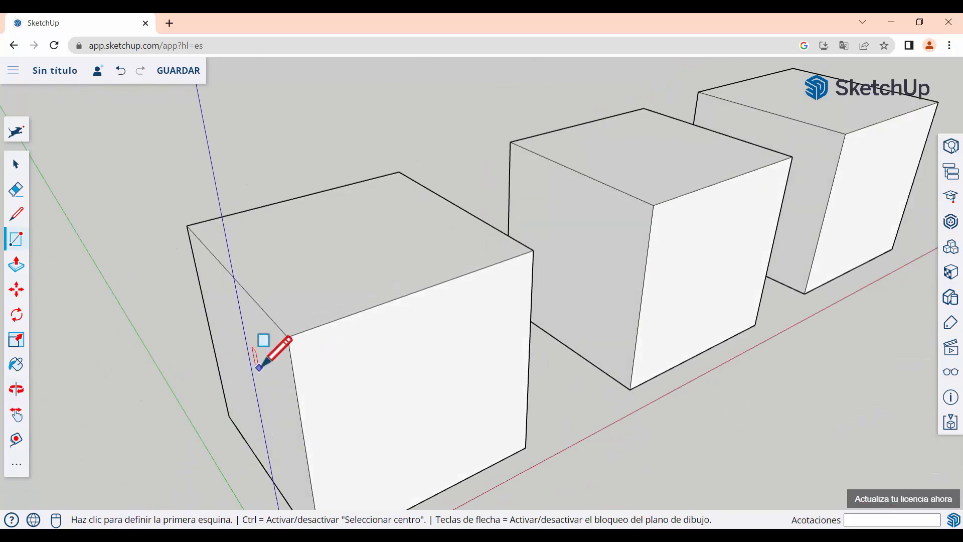
{"action": "middle_click_drag", "start_coordinate": [432, 334], "coordinate": [252, 300]}
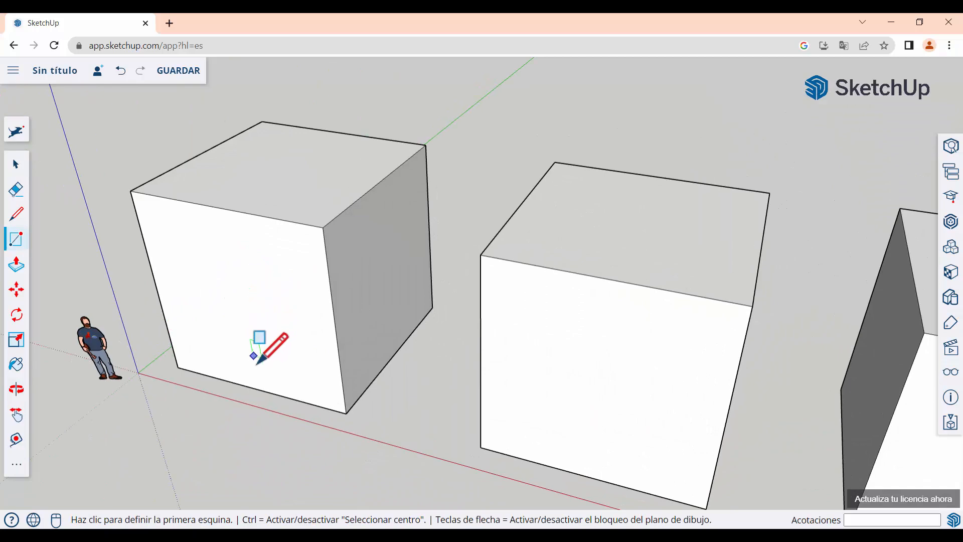
{"action": "middle_click_drag", "start_coordinate": [299, 311], "coordinate": [345, 323]}
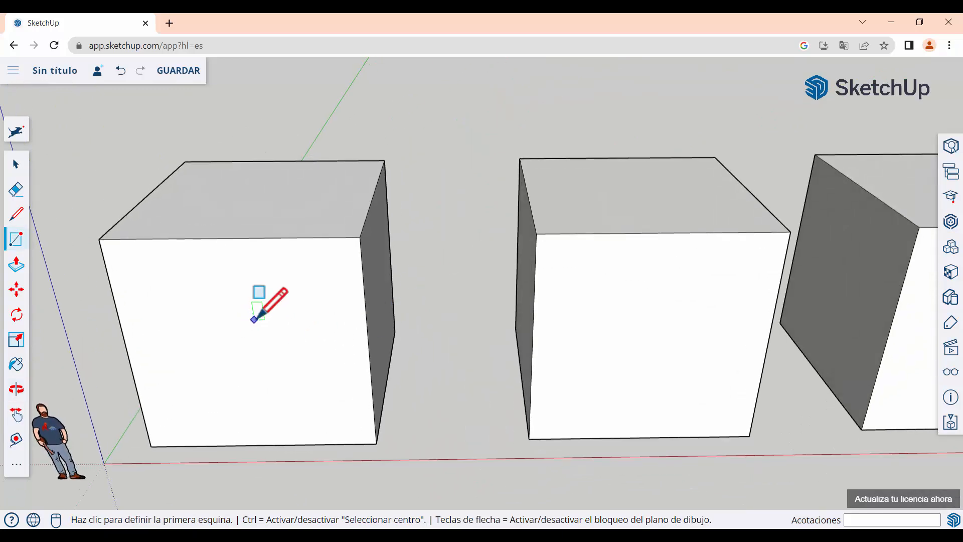
{"action": "mouse_move", "coordinate": [266, 323]}
{"action": "middle_mouse_down"}
{"action": "mouse_move", "coordinate": [45, 325]}
{"action": "mouse_move", "coordinate": [423, 333]}
{"action": "mouse_move", "coordinate": [314, 344]}
{"action": "mouse_move", "coordinate": [288, 399]}
{"action": "middle_mouse_up"}
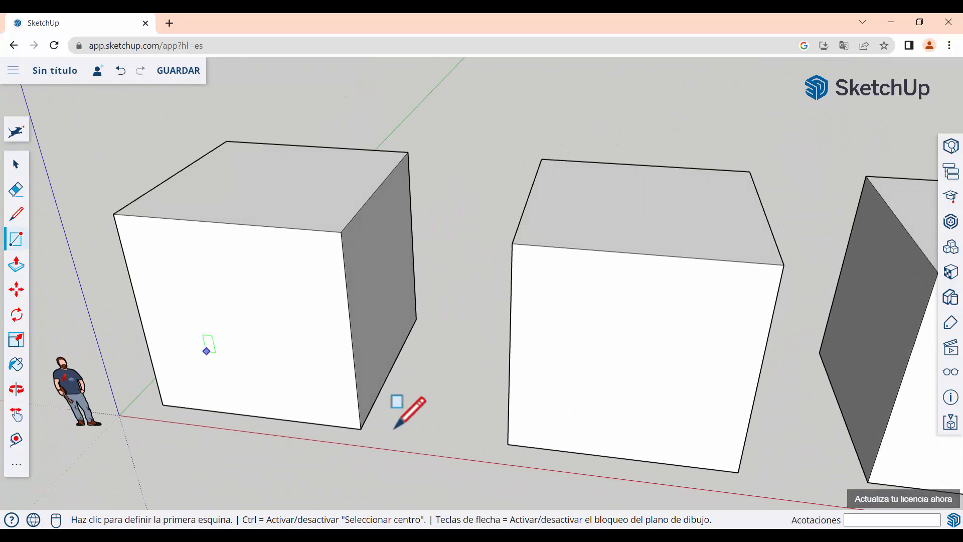
Draw a rectangle about 3.66 by 3.31 m on the first cube's top face, inset from its edges.
{"action": "scroll", "coordinate": [331, 350], "scroll_direction": "down", "scroll_amount": 3}
{"action": "middle_click_drag", "start_coordinate": [369, 316], "coordinate": [354, 377]}
{"action": "scroll", "coordinate": [268, 221], "scroll_direction": "up", "scroll_amount": 4}
{"action": "scroll", "coordinate": [301, 258], "scroll_direction": "up", "scroll_amount": 1}
{"action": "scroll", "coordinate": [306, 206], "scroll_direction": "down", "scroll_amount": 2}
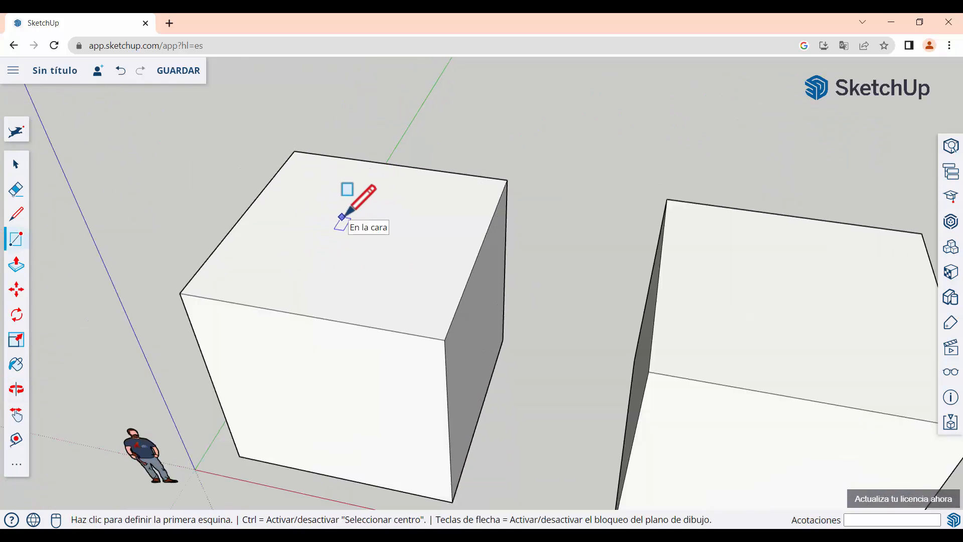
{"action": "left_click", "coordinate": [302, 177]}
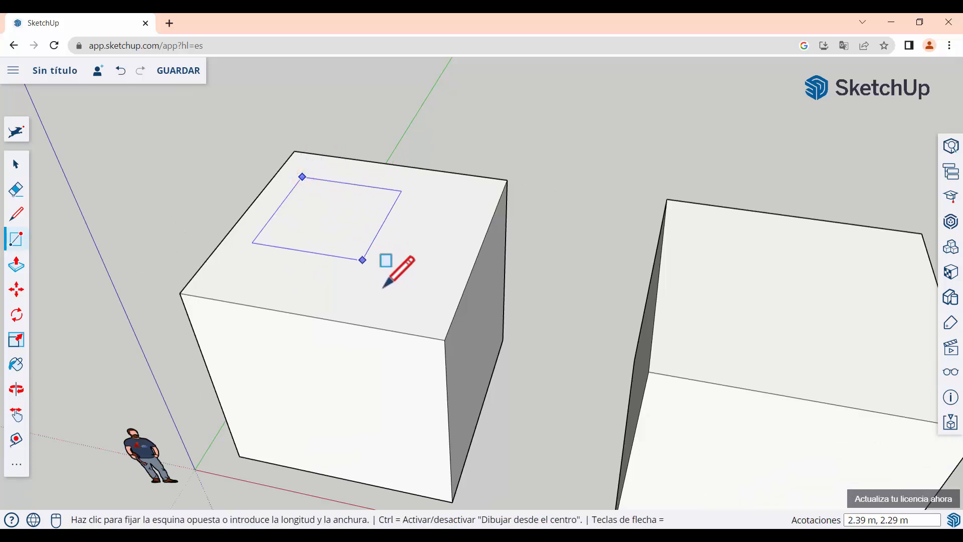
{"action": "left_click", "coordinate": [417, 303]}
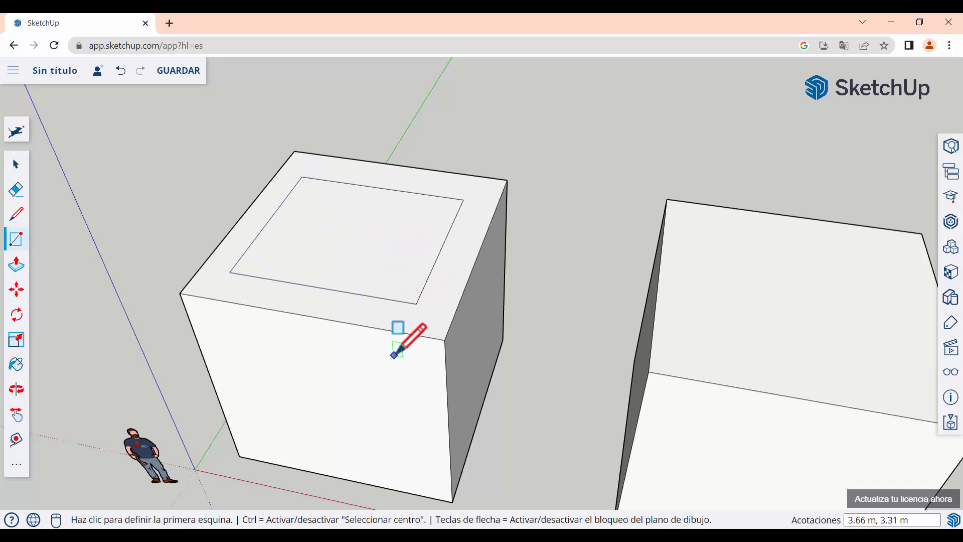
Select the top face's outer border and its inner rectangle in turn to check the division, and clear the selection.
{"action": "left_click", "coordinate": [16, 170]}
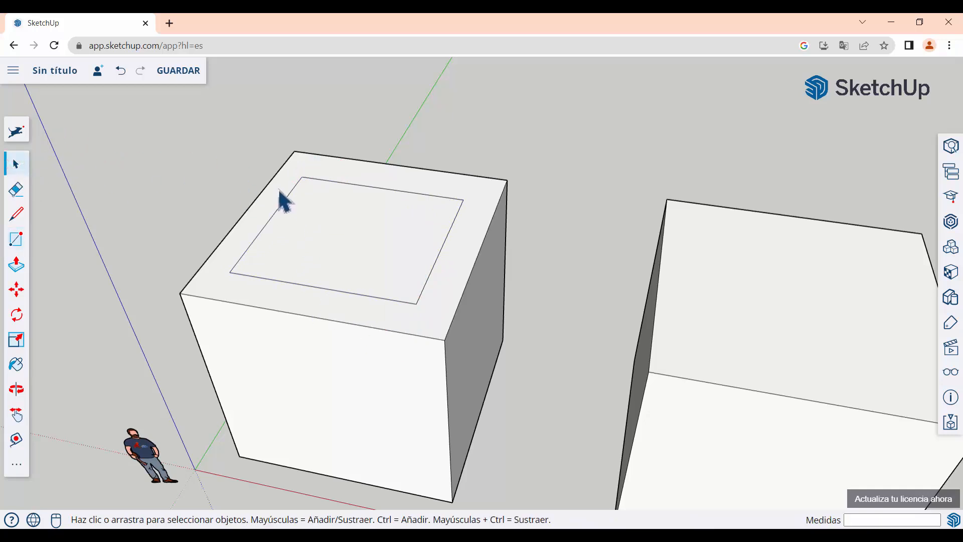
{"action": "left_click", "coordinate": [369, 179]}
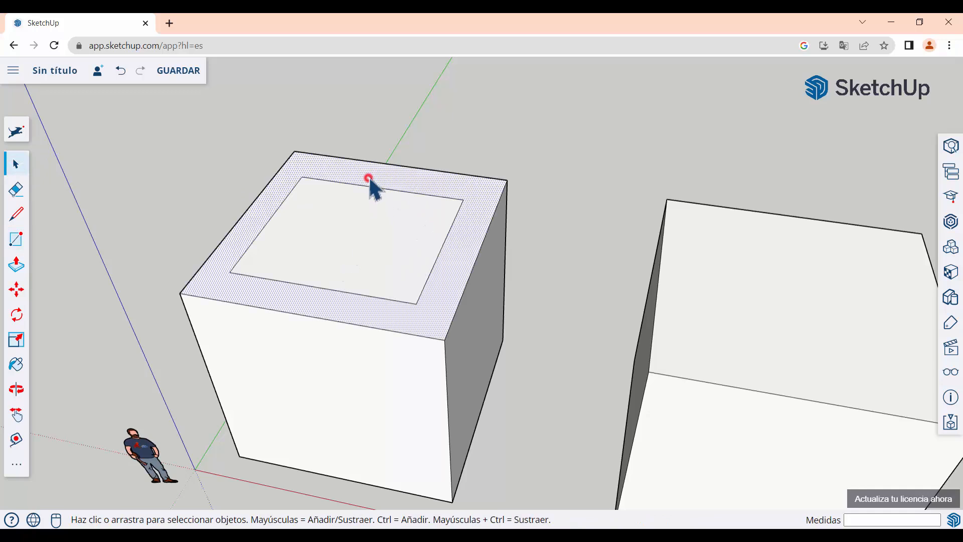
{"action": "left_click", "coordinate": [342, 233]}
{"action": "left_click", "coordinate": [240, 148]}
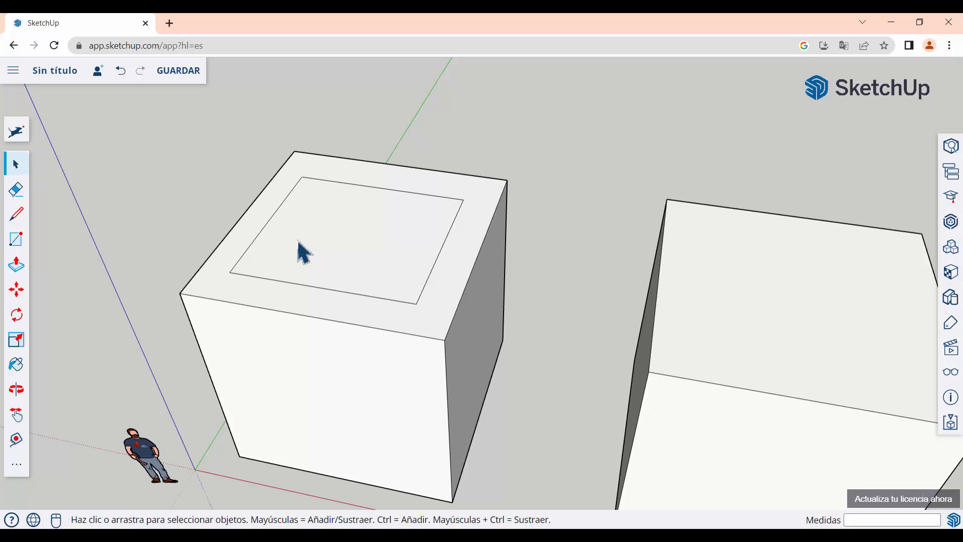
Push/Pull the inner rectangle on the first cube's top up about 1.31 m into a raised block.
{"action": "left_click", "coordinate": [15, 274]}
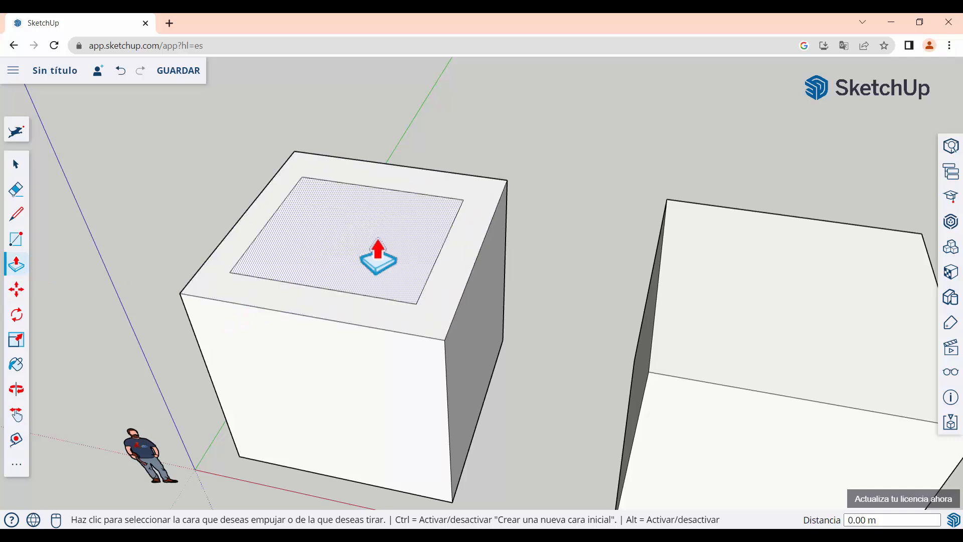
{"action": "left_click", "coordinate": [341, 265]}
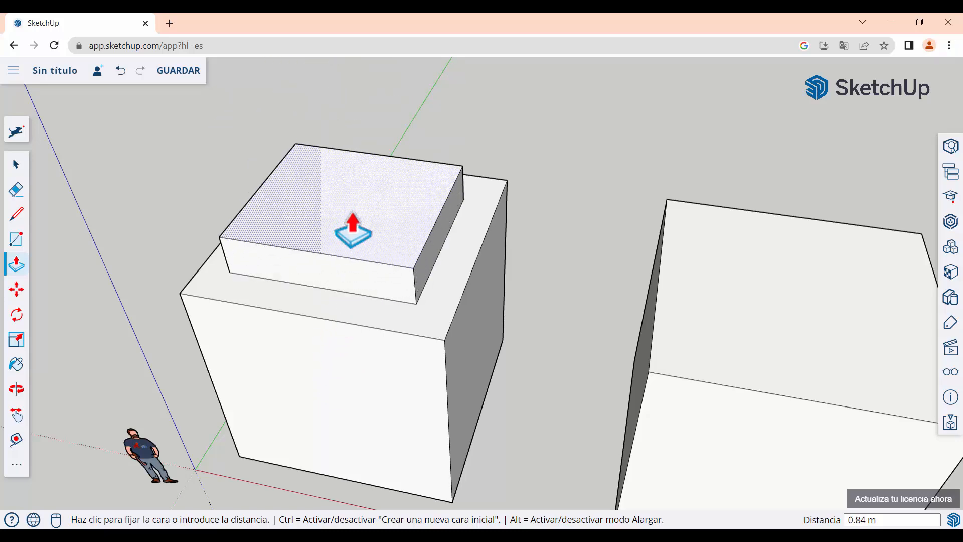
{"action": "left_click", "coordinate": [333, 205]}
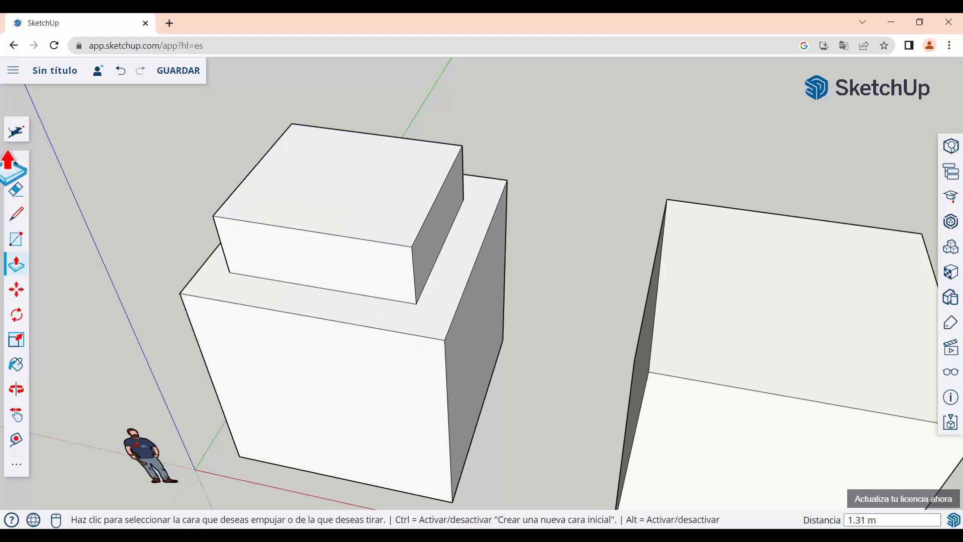
Draw a circle with a radius of about 1.18 m on the top face of the raised block.
{"action": "left_click", "coordinate": [14, 246]}
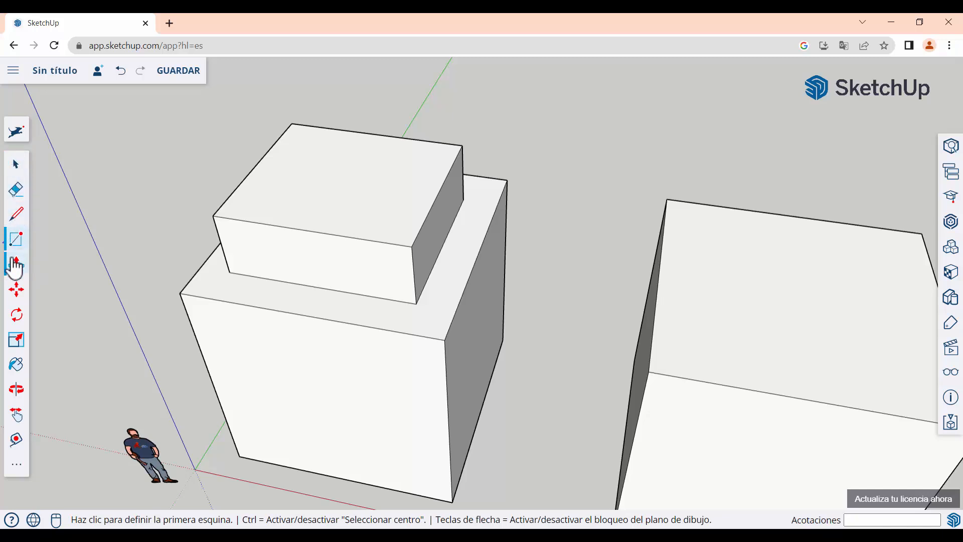
{"action": "left_click", "coordinate": [17, 467]}
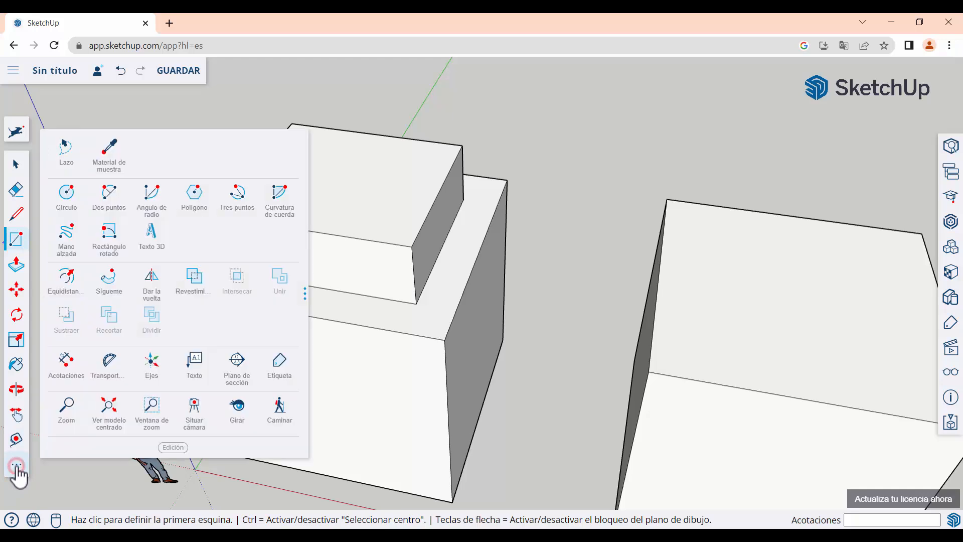
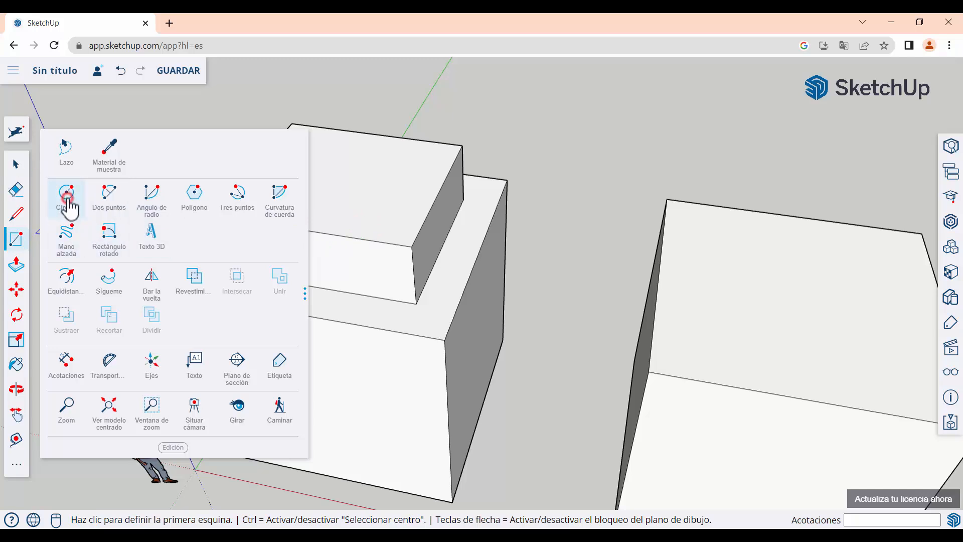
{"action": "left_click", "coordinate": [69, 201]}
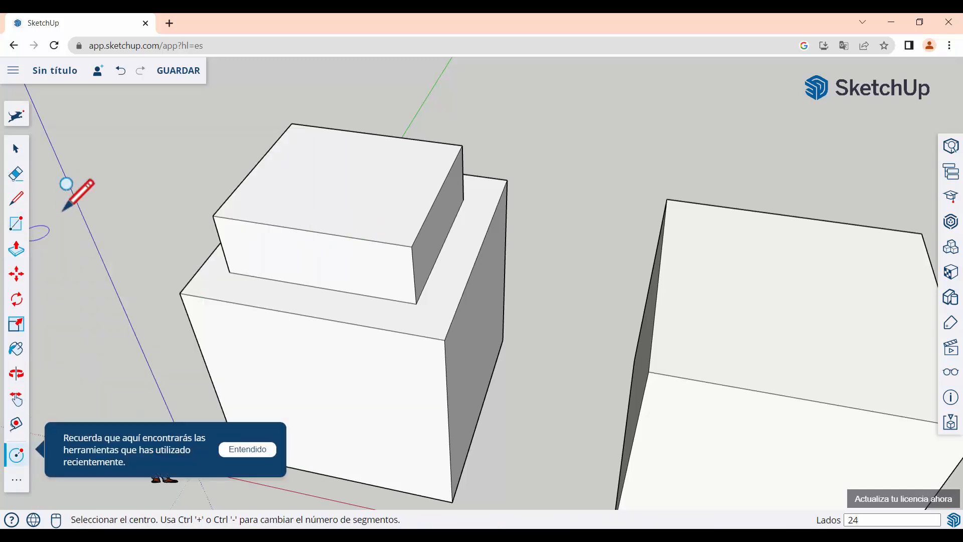
{"action": "left_click", "coordinate": [246, 450]}
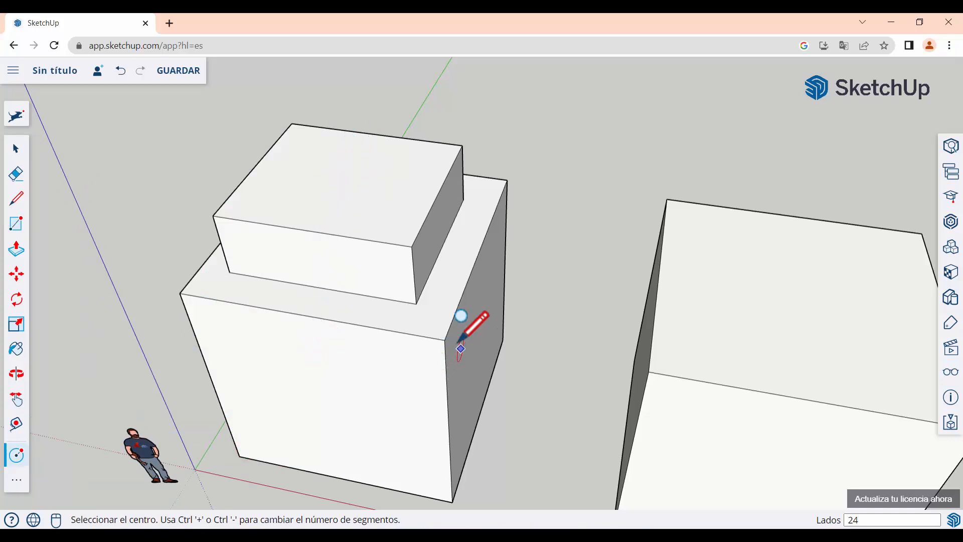
{"action": "left_click", "coordinate": [341, 175]}
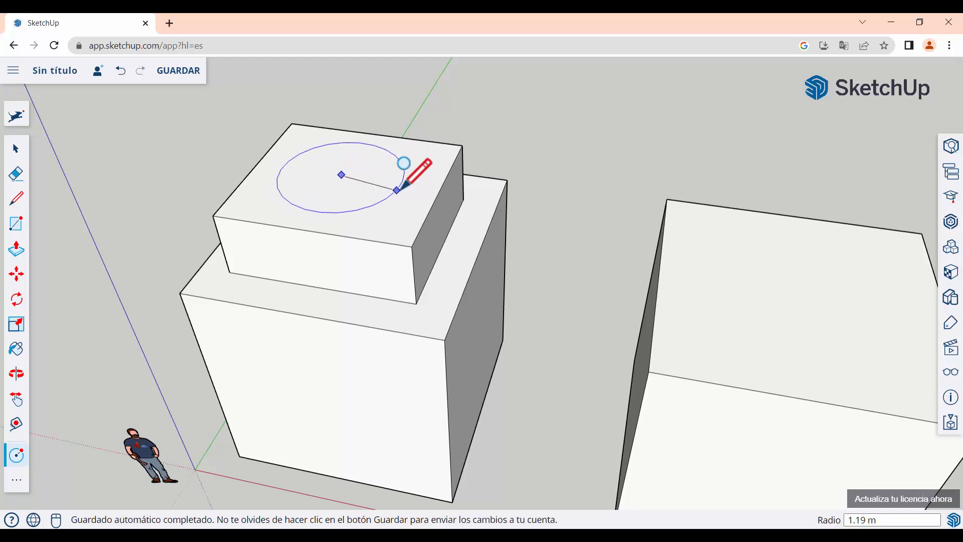
{"action": "left_click", "coordinate": [400, 190]}
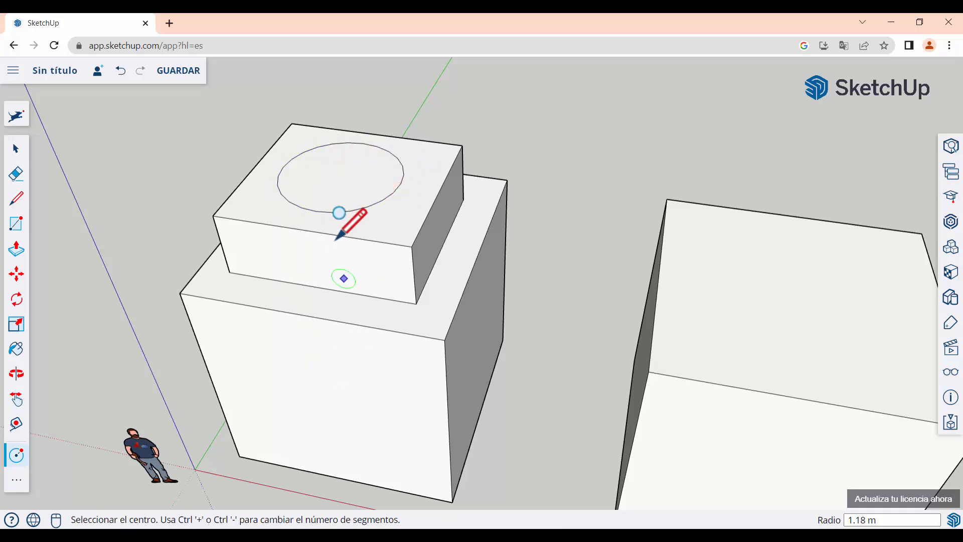
Draw three circles on the first cube's front face, two upper ones and a larger lower one between them.
{"action": "left_click", "coordinate": [254, 354]}
{"action": "left_click", "coordinate": [284, 371]}
{"action": "left_click", "coordinate": [324, 409]}
{"action": "left_click", "coordinate": [351, 389]}
{"action": "left_click", "coordinate": [386, 381]}
{"action": "left_click", "coordinate": [409, 372]}
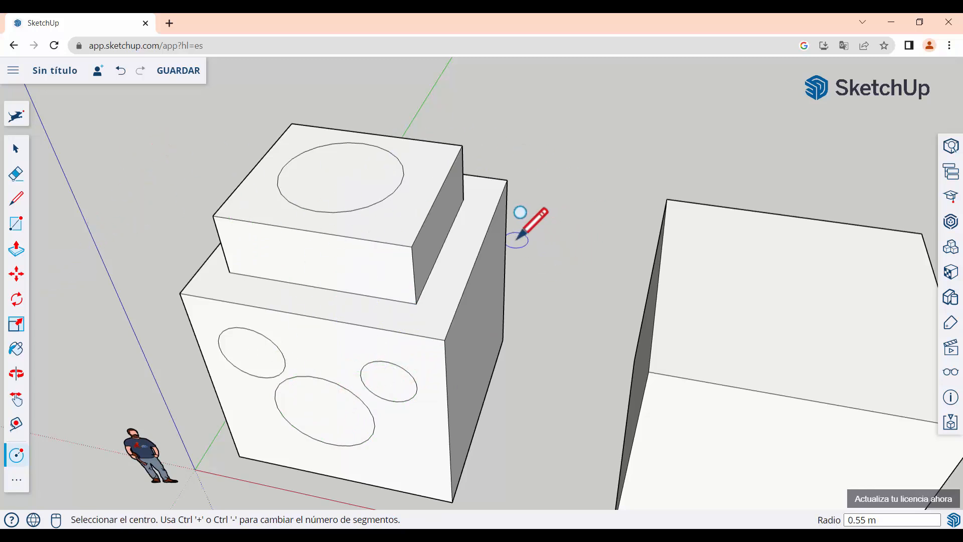
Push/Pull the circle on the raised block's top downward to form a round hole.
{"action": "left_click", "coordinate": [19, 255]}
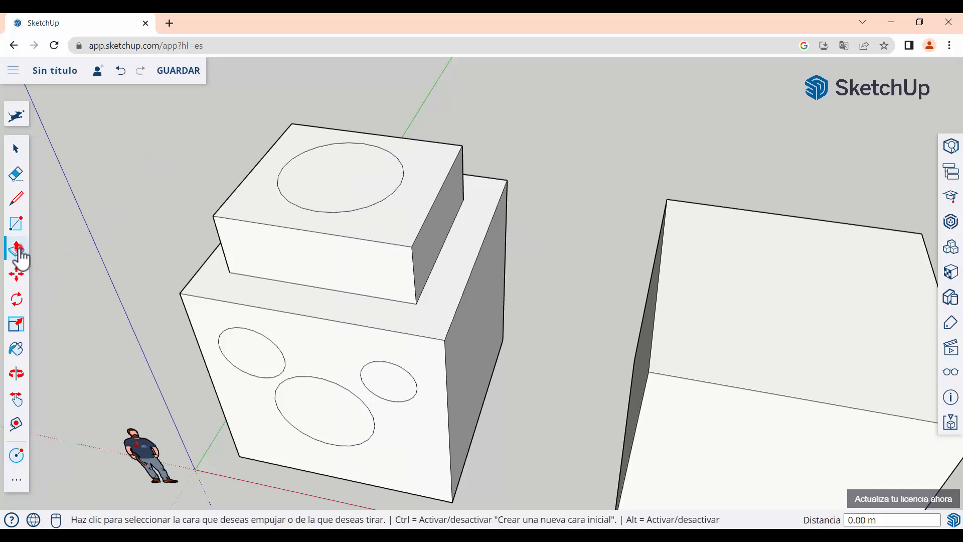
{"action": "left_click", "coordinate": [328, 199]}
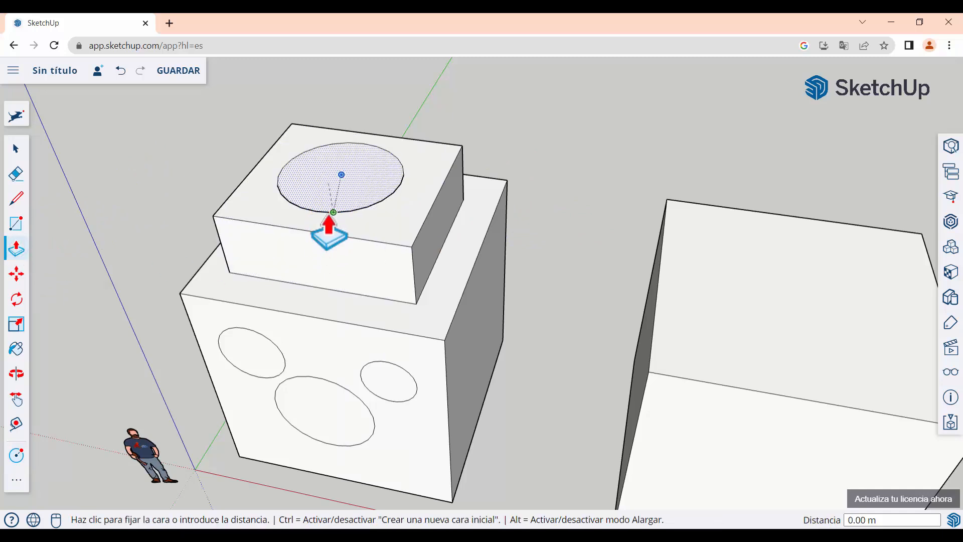
{"action": "left_click", "coordinate": [335, 273]}
Push/Pull the front face's two upper circles outward into cylinders, the right one about 0.66 m, and the lower circle inward as a hole.
{"action": "left_click", "coordinate": [258, 366]}
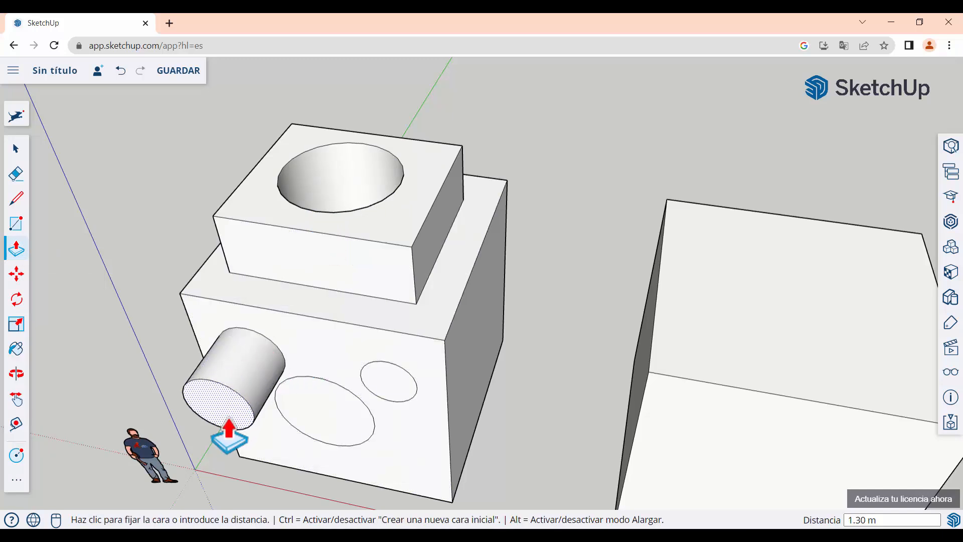
{"action": "left_click", "coordinate": [228, 436]}
{"action": "left_click", "coordinate": [305, 425]}
{"action": "left_click", "coordinate": [330, 410]}
{"action": "left_click", "coordinate": [388, 391]}
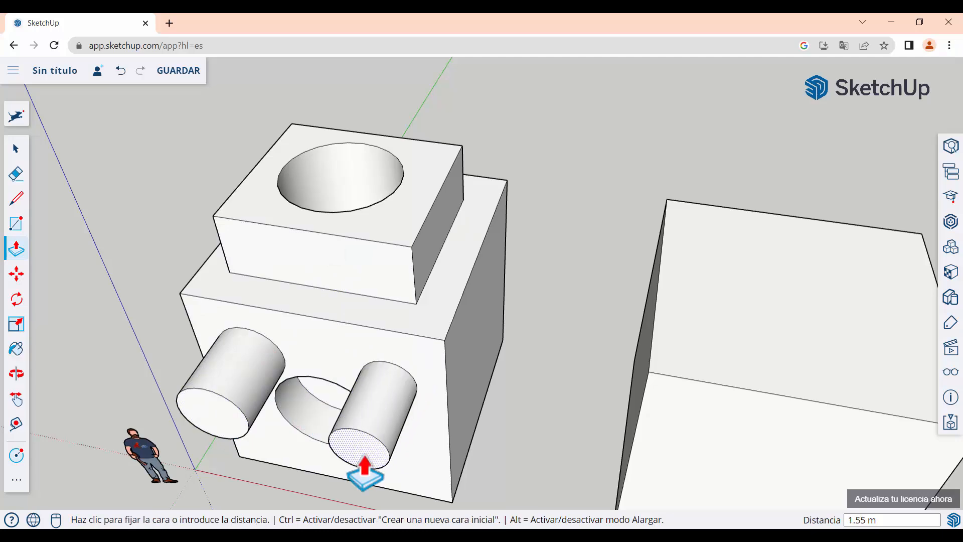
{"action": "left_click", "coordinate": [387, 427]}
{"action": "middle_click_drag", "start_coordinate": [468, 358], "coordinate": [400, 378]}
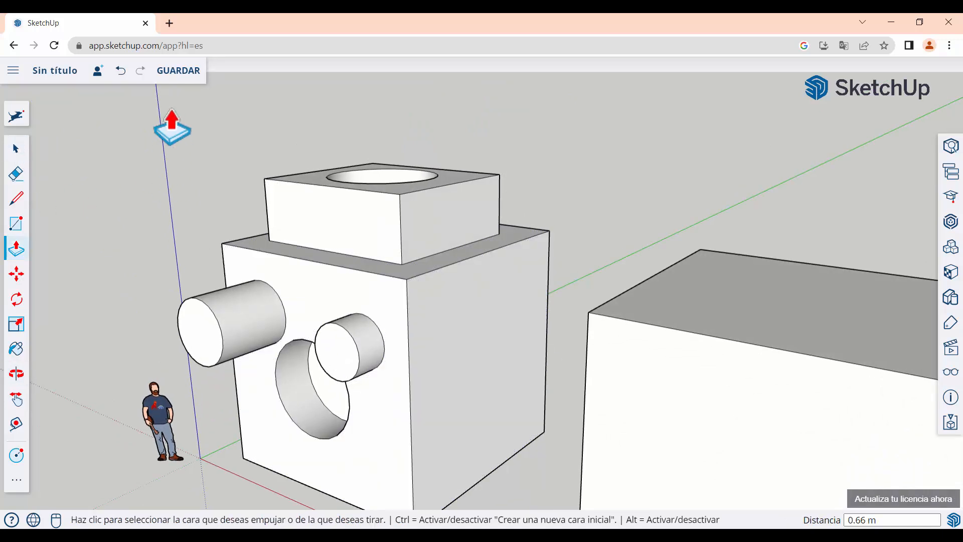
Push/Pull the raised block's right side face, and its left side face by about 0.23 m and again by about 0.20 m.
{"action": "middle_click_drag", "start_coordinate": [260, 254], "coordinate": [452, 301]}
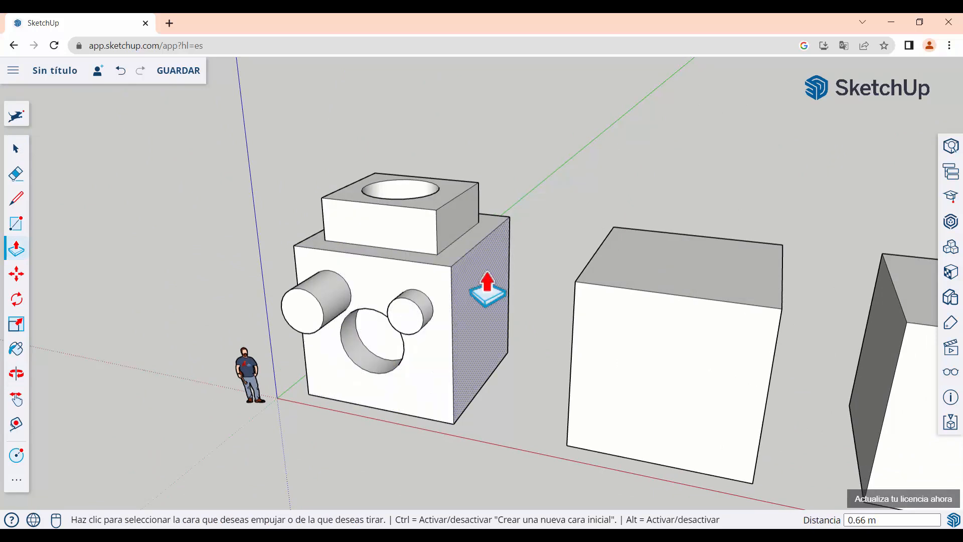
{"action": "left_click", "coordinate": [448, 238]}
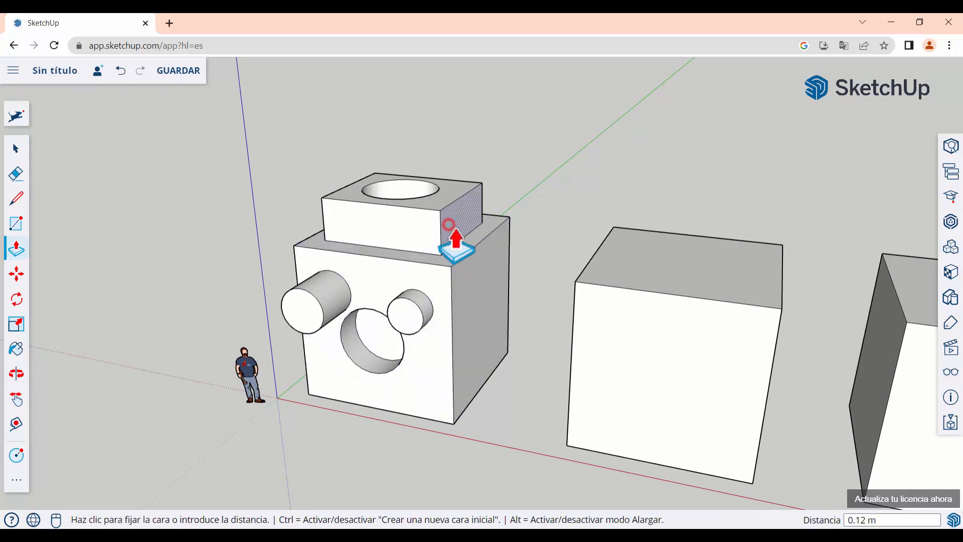
{"action": "left_click", "coordinate": [457, 229]}
{"action": "middle_click_drag", "start_coordinate": [401, 234], "coordinate": [301, 280]}
{"action": "left_click", "coordinate": [286, 259]}
{"action": "left_click", "coordinate": [298, 259]}
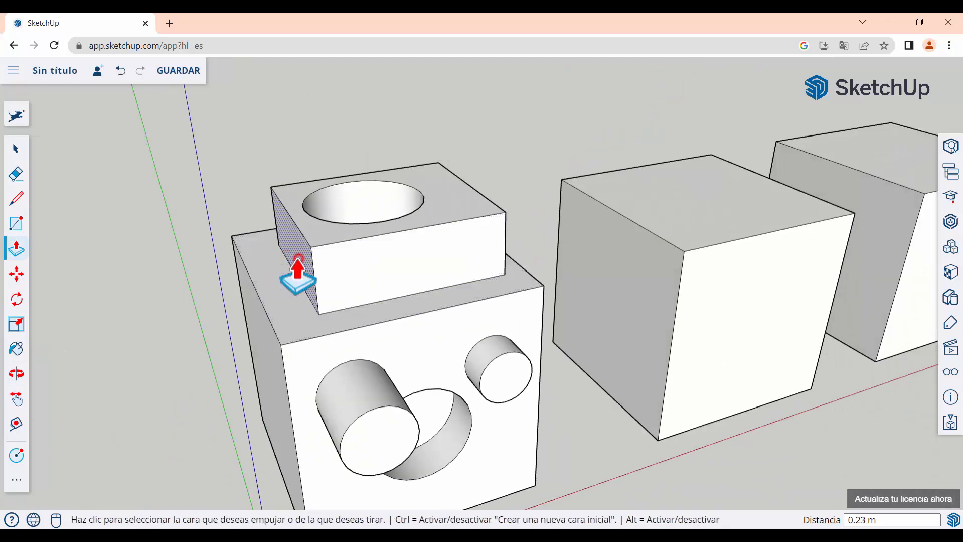
{"action": "left_click", "coordinate": [302, 289]}
{"action": "left_click", "coordinate": [296, 300]}
Draw a closed irregular six-sided outline with an inward notch on the first cube's left side face using the Line tool.
{"action": "middle_click_drag", "start_coordinate": [398, 326], "coordinate": [361, 296]}
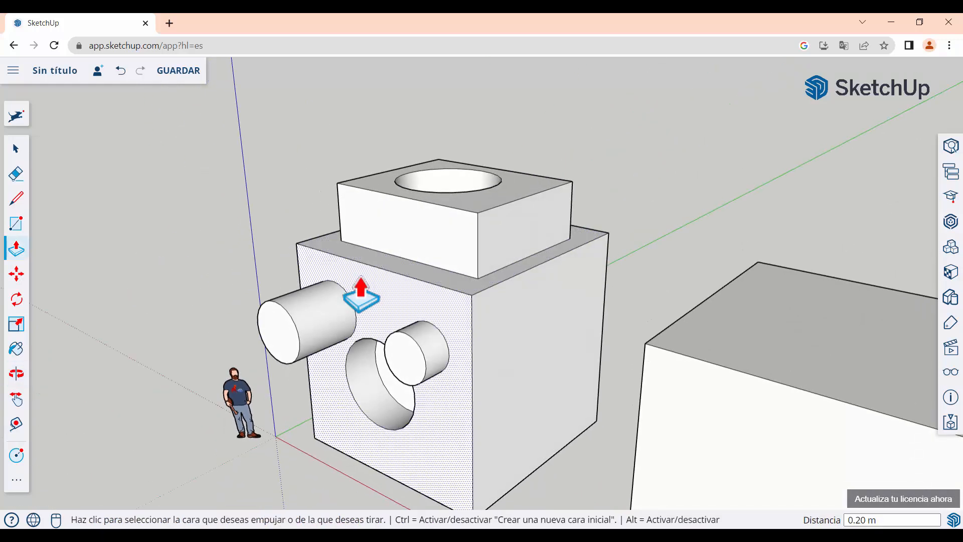
{"action": "left_click", "coordinate": [17, 201]}
{"action": "mouse_move", "coordinate": [350, 309]}
{"action": "middle_mouse_down"}
{"action": "mouse_move", "coordinate": [495, 311]}
{"action": "mouse_move", "coordinate": [361, 304]}
{"action": "middle_mouse_up"}
{"action": "mouse_move", "coordinate": [282, 317]}
{"action": "middle_mouse_down"}
{"action": "mouse_move", "coordinate": [544, 295]}
{"action": "mouse_move", "coordinate": [598, 327]}
{"action": "middle_mouse_up"}
{"action": "scroll", "coordinate": [448, 275], "scroll_direction": "down", "scroll_amount": 3}
{"action": "scroll", "coordinate": [448, 275], "scroll_direction": "up", "scroll_amount": 3}
{"action": "left_click", "coordinate": [294, 276]}
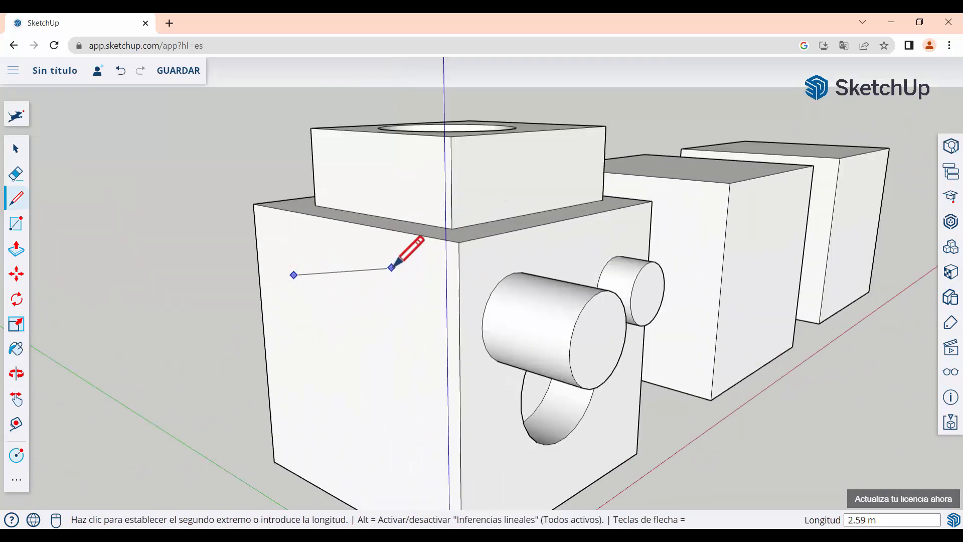
{"action": "left_click", "coordinate": [404, 270]}
{"action": "left_click", "coordinate": [424, 395]}
{"action": "left_click", "coordinate": [300, 395]}
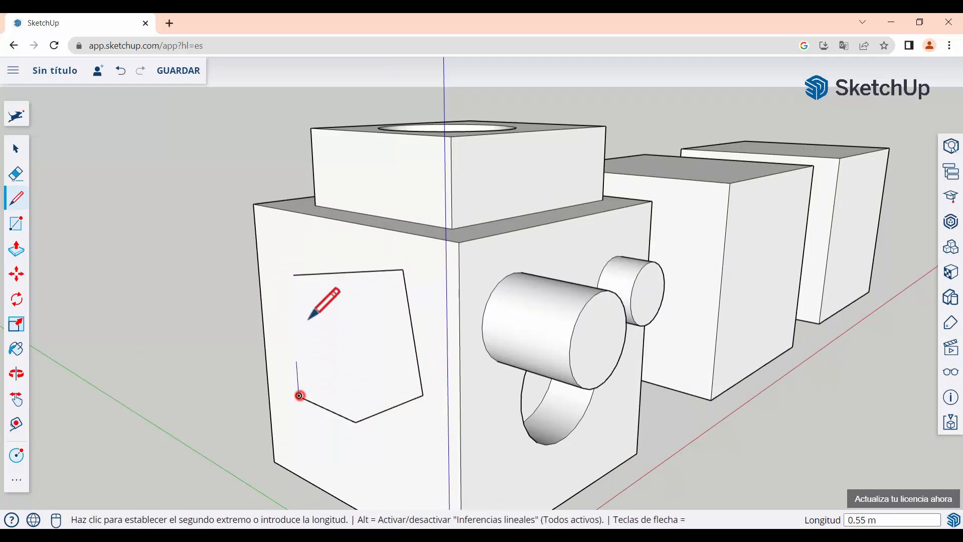
{"action": "left_click", "coordinate": [351, 333]}
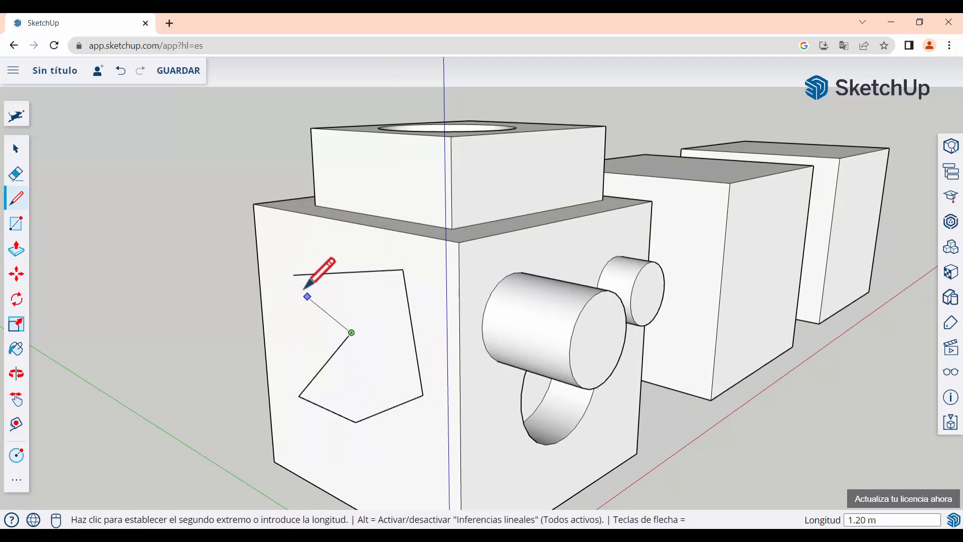
{"action": "left_click", "coordinate": [293, 275]}
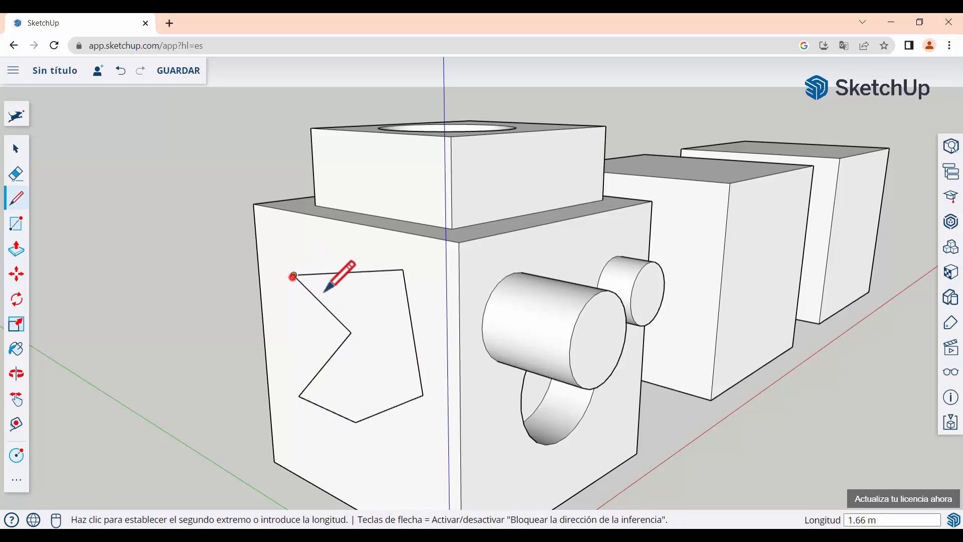
Try to Push/Pull the irregular six-sided shape on the first cube's left side face.
{"action": "left_click", "coordinate": [16, 248]}
{"action": "key", "text": "o"}
{"action": "left_click_drag", "start_coordinate": [374, 354], "coordinate": [210, 355]}
{"action": "key", "text": "p"}
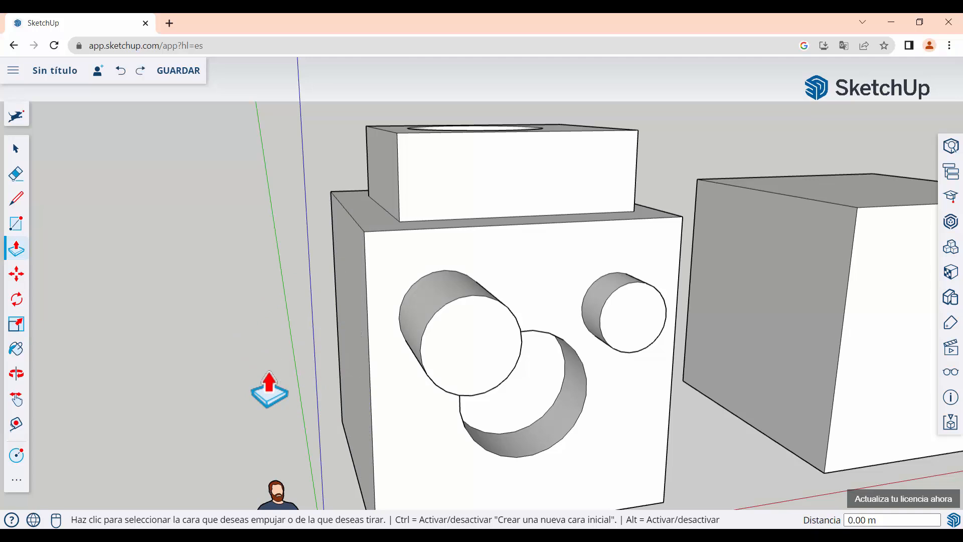
Draw a closed ten-sided stepped outline with two short arms on the first cube's left side face using the Line tool.
{"action": "left_click", "coordinate": [17, 198]}
{"action": "mouse_move", "coordinate": [228, 294]}
{"action": "middle_mouse_down"}
{"action": "mouse_move", "coordinate": [360, 281]}
{"action": "mouse_move", "coordinate": [290, 279]}
{"action": "middle_mouse_up"}
{"action": "left_click", "coordinate": [269, 266]}
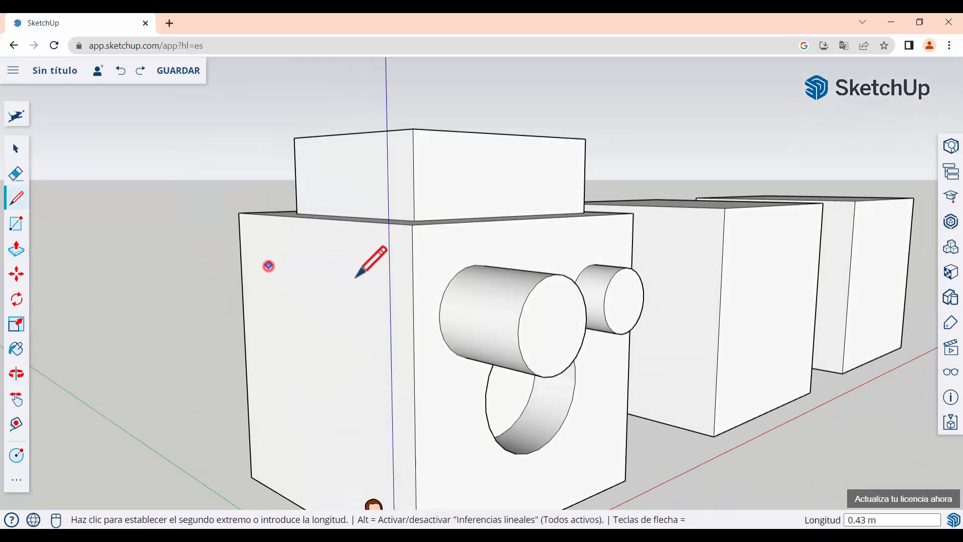
{"action": "left_click", "coordinate": [368, 282]}
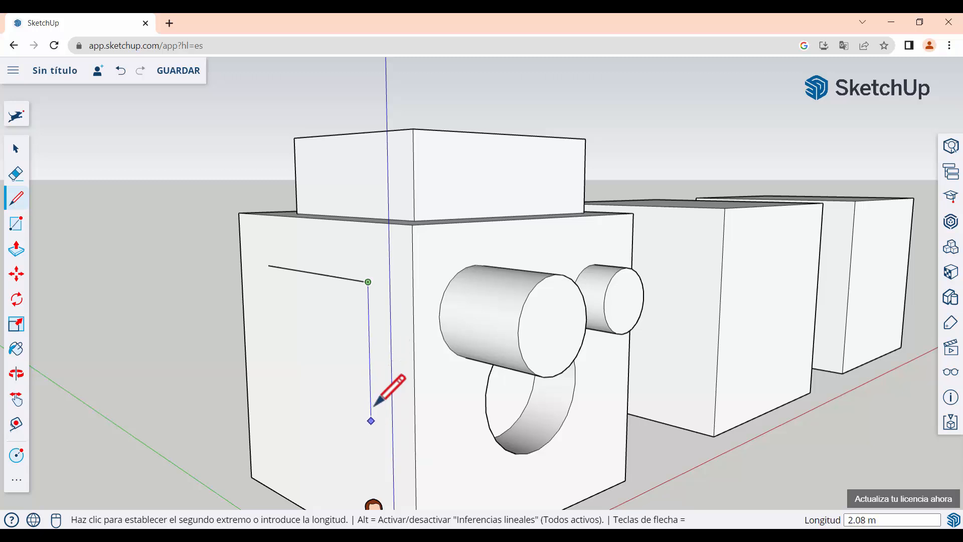
{"action": "left_click", "coordinate": [371, 426]}
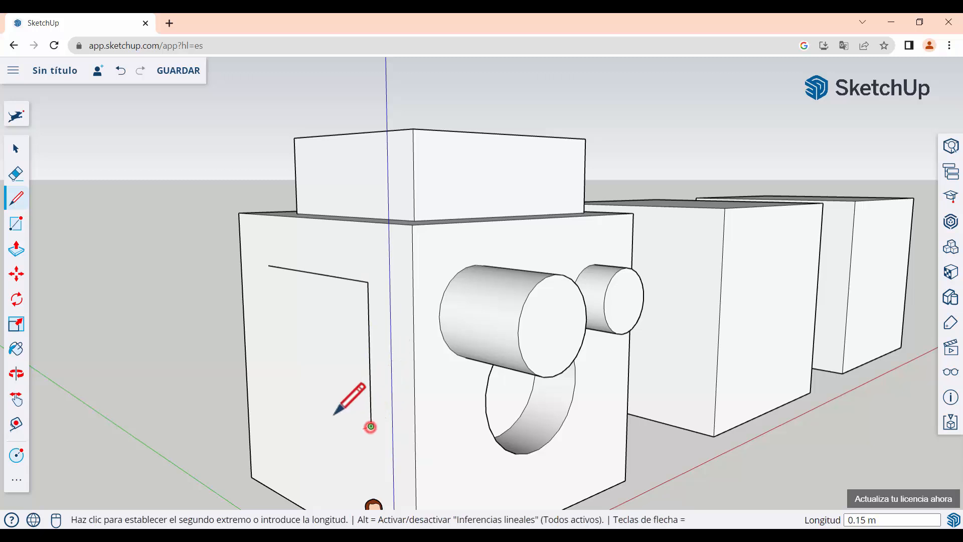
{"action": "left_click", "coordinate": [310, 402]}
{"action": "left_click", "coordinate": [308, 330]}
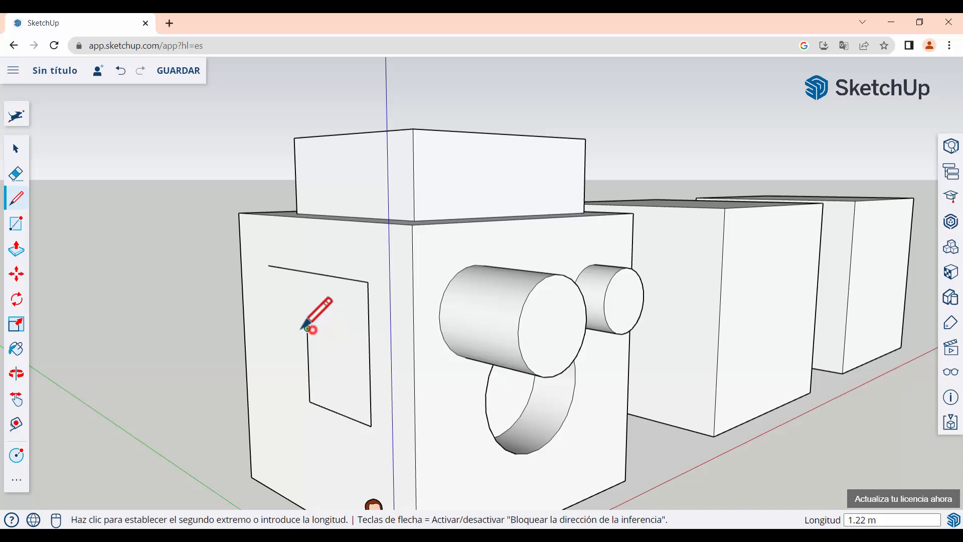
{"action": "left_click", "coordinate": [270, 320]}
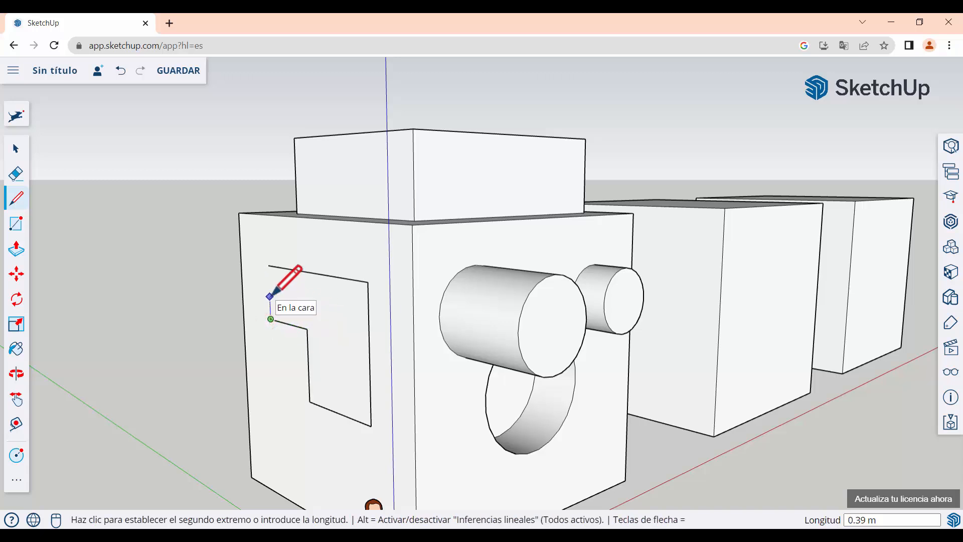
{"action": "left_click", "coordinate": [270, 296]}
{"action": "left_click", "coordinate": [305, 304]}
{"action": "left_click", "coordinate": [306, 289]}
{"action": "left_click", "coordinate": [269, 281]}
{"action": "left_click", "coordinate": [268, 266]}
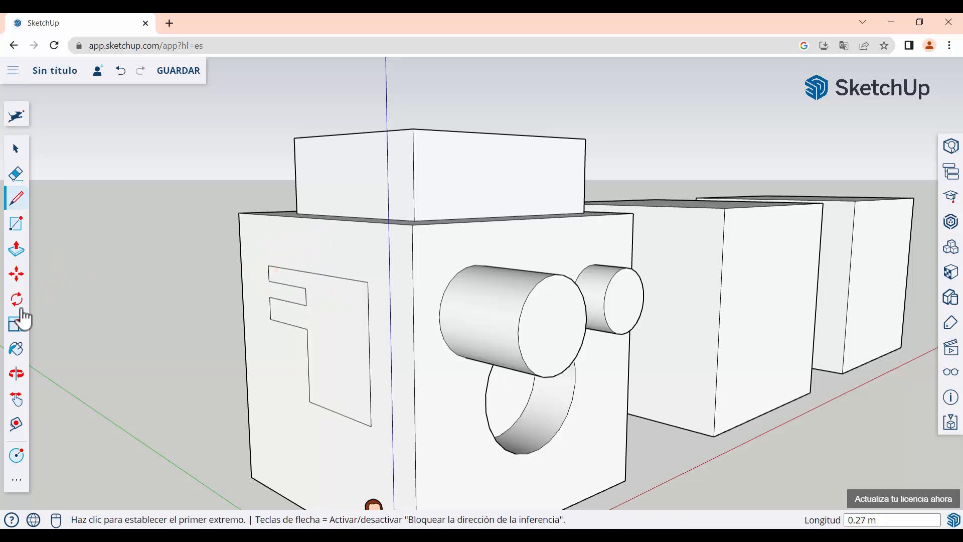
Push/Pull the stepped outline on the first cube's left side face inward about 0.50 m to form a recess.
{"action": "left_click", "coordinate": [18, 249]}
{"action": "left_click", "coordinate": [322, 368]}
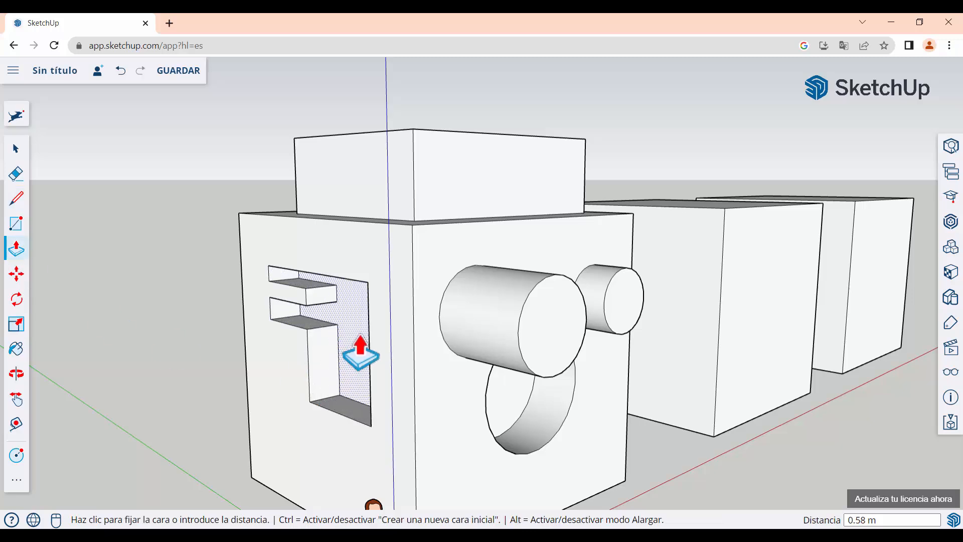
{"action": "scroll", "coordinate": [351, 361], "scroll_direction": "down", "scroll_amount": 3}
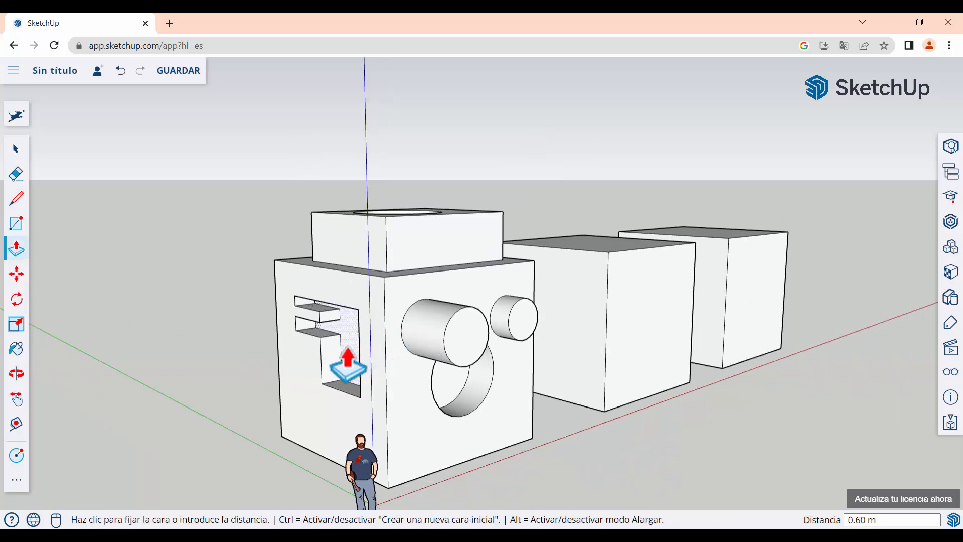
{"action": "scroll", "coordinate": [348, 366], "scroll_direction": "up", "scroll_amount": 5}
{"action": "left_click", "coordinate": [343, 362]}
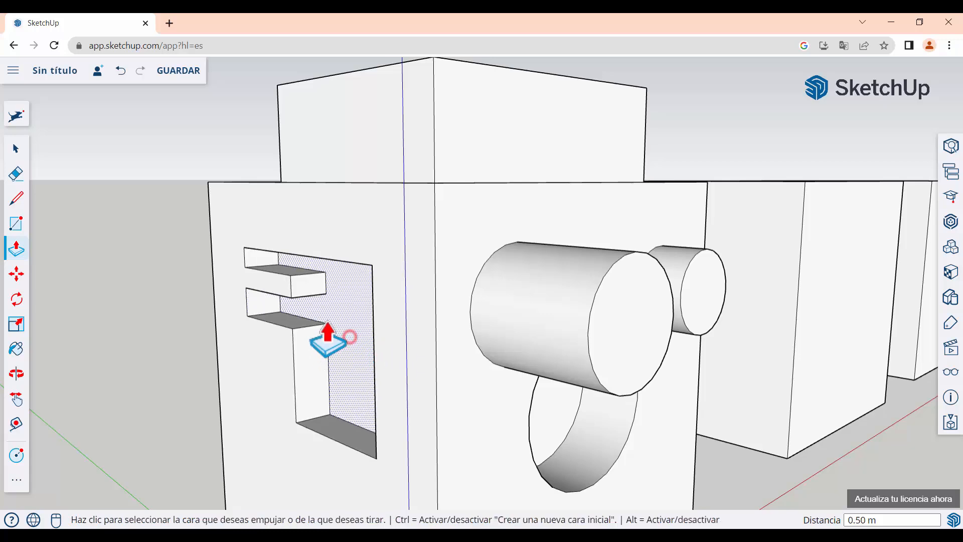
{"action": "scroll", "coordinate": [328, 347], "scroll_direction": "down", "scroll_amount": 3}
{"action": "middle_click_drag", "start_coordinate": [350, 370], "coordinate": [304, 369]}
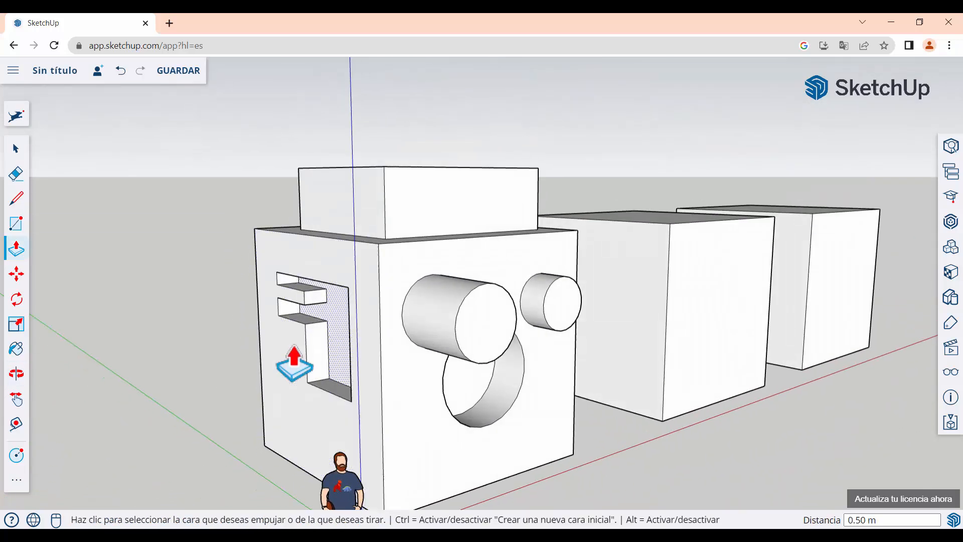
Examine the modified first cube and the two plain cubes beside it from above.
{"action": "left_click", "coordinate": [16, 149]}
{"action": "middle_click_drag", "start_coordinate": [414, 362], "coordinate": [547, 388]}
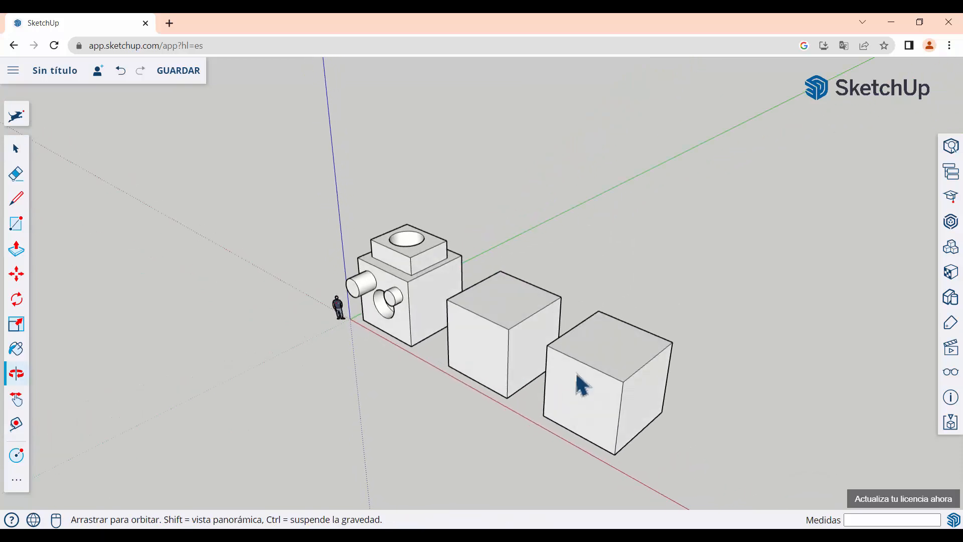
{"action": "scroll", "coordinate": [597, 387], "scroll_direction": "up", "scroll_amount": 3}
{"action": "scroll", "coordinate": [437, 327], "scroll_direction": "down", "scroll_amount": 2}
{"action": "middle_click_drag", "start_coordinate": [436, 327], "coordinate": [477, 329]}
{"action": "scroll", "coordinate": [437, 306], "scroll_direction": "up", "scroll_amount": 3}
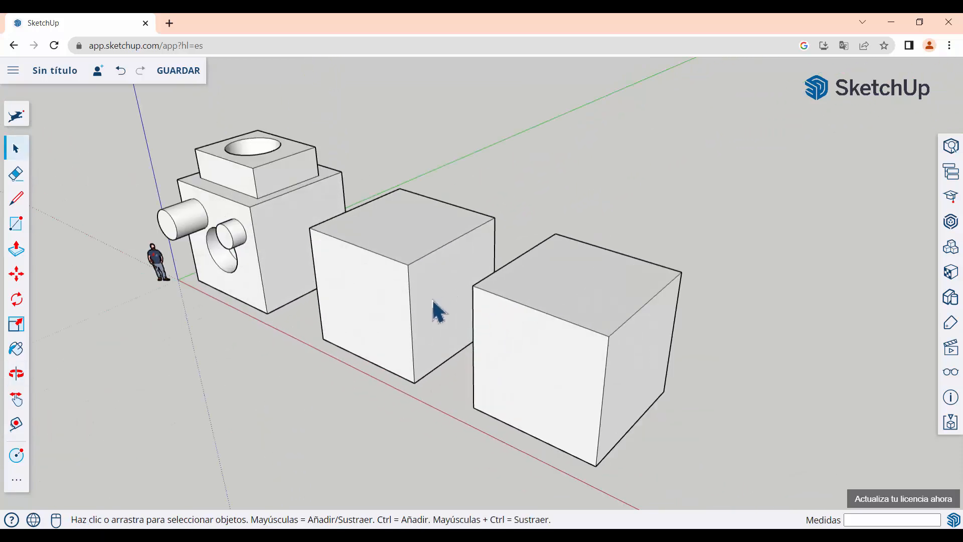
{"action": "scroll", "coordinate": [471, 333], "scroll_direction": "up", "scroll_amount": 1}
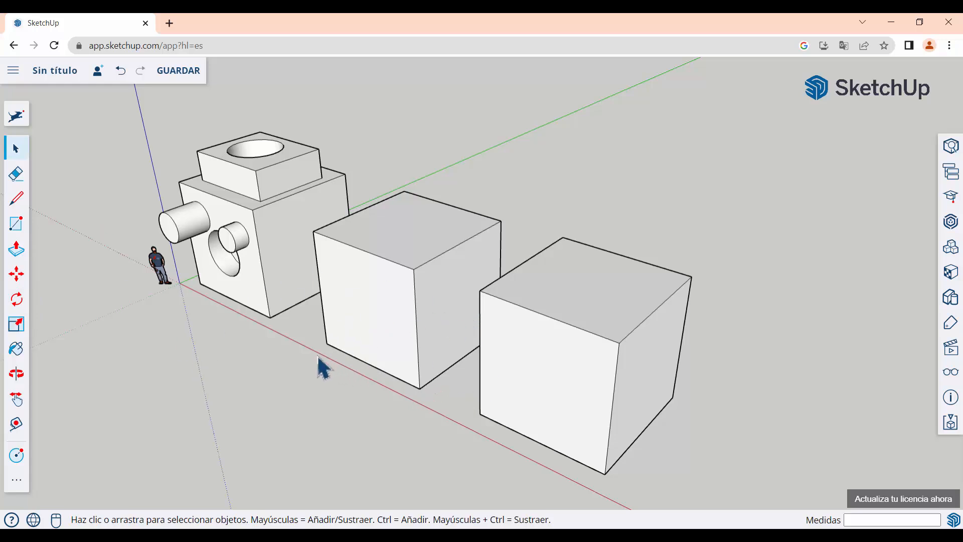
{"action": "scroll", "coordinate": [332, 365], "scroll_direction": "up", "scroll_amount": 2}
{"action": "scroll", "coordinate": [437, 360], "scroll_direction": "up", "scroll_amount": 2}
{"action": "scroll", "coordinate": [225, 321], "scroll_direction": "down", "scroll_amount": 2}
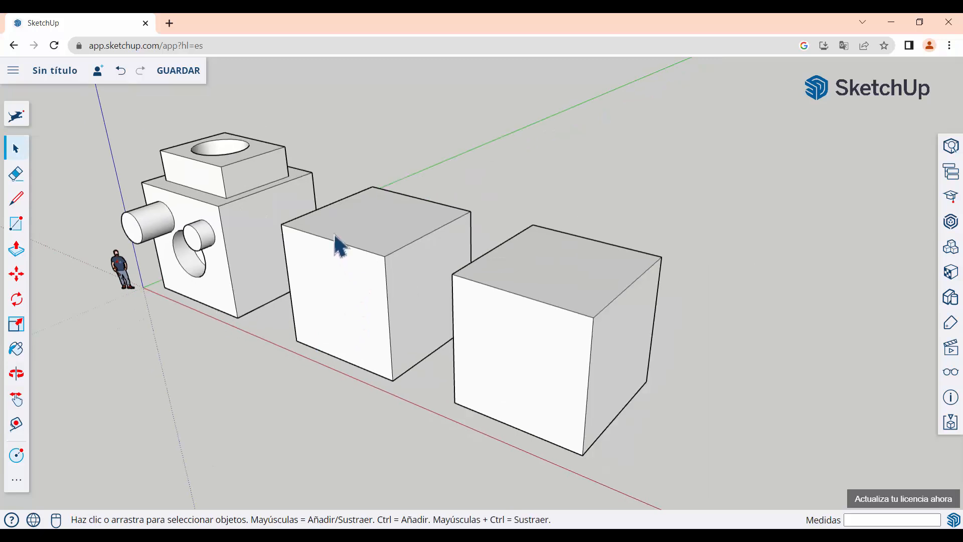
{"action": "middle_click_drag", "start_coordinate": [257, 182], "coordinate": [297, 215]}
{"action": "scroll", "coordinate": [296, 214], "scroll_direction": "up", "scroll_amount": 2}
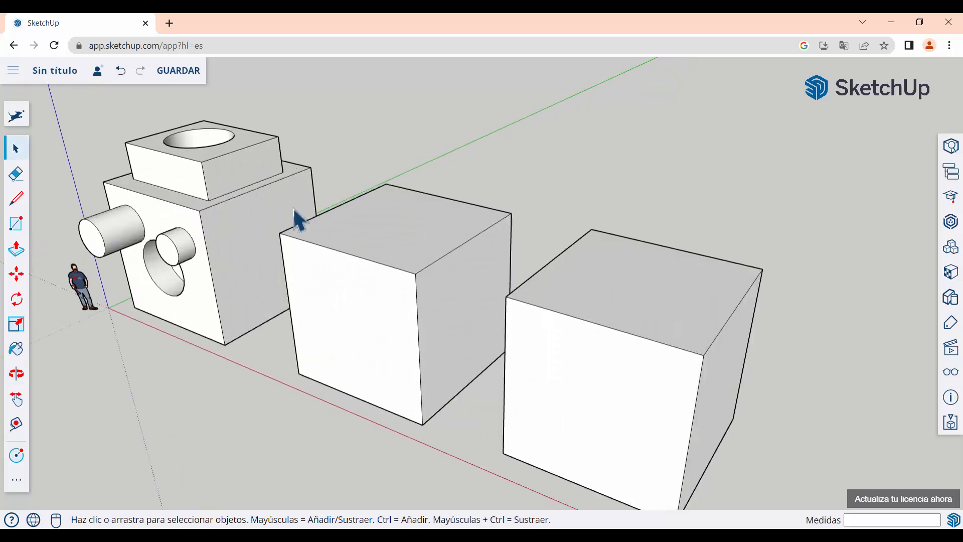
{"action": "scroll", "coordinate": [297, 217], "scroll_direction": "down", "scroll_amount": 1}
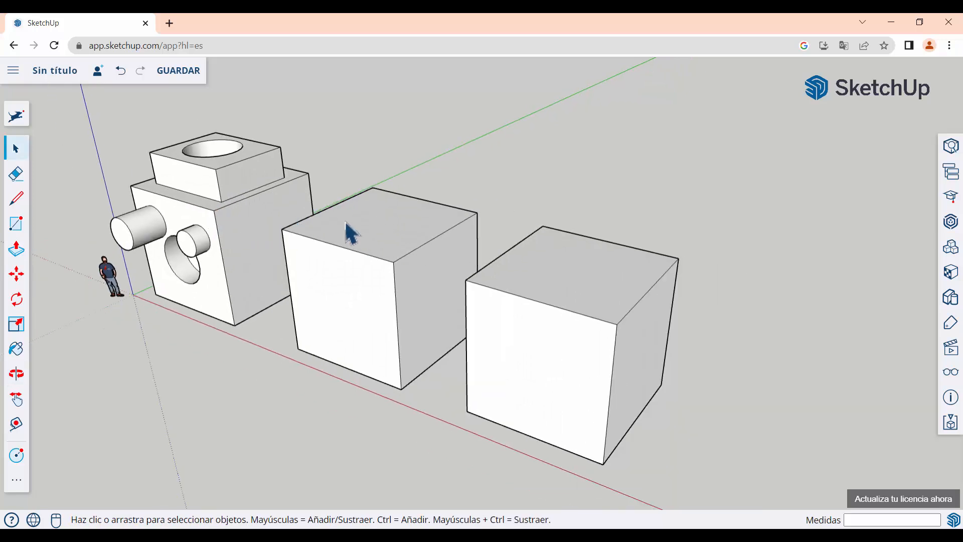